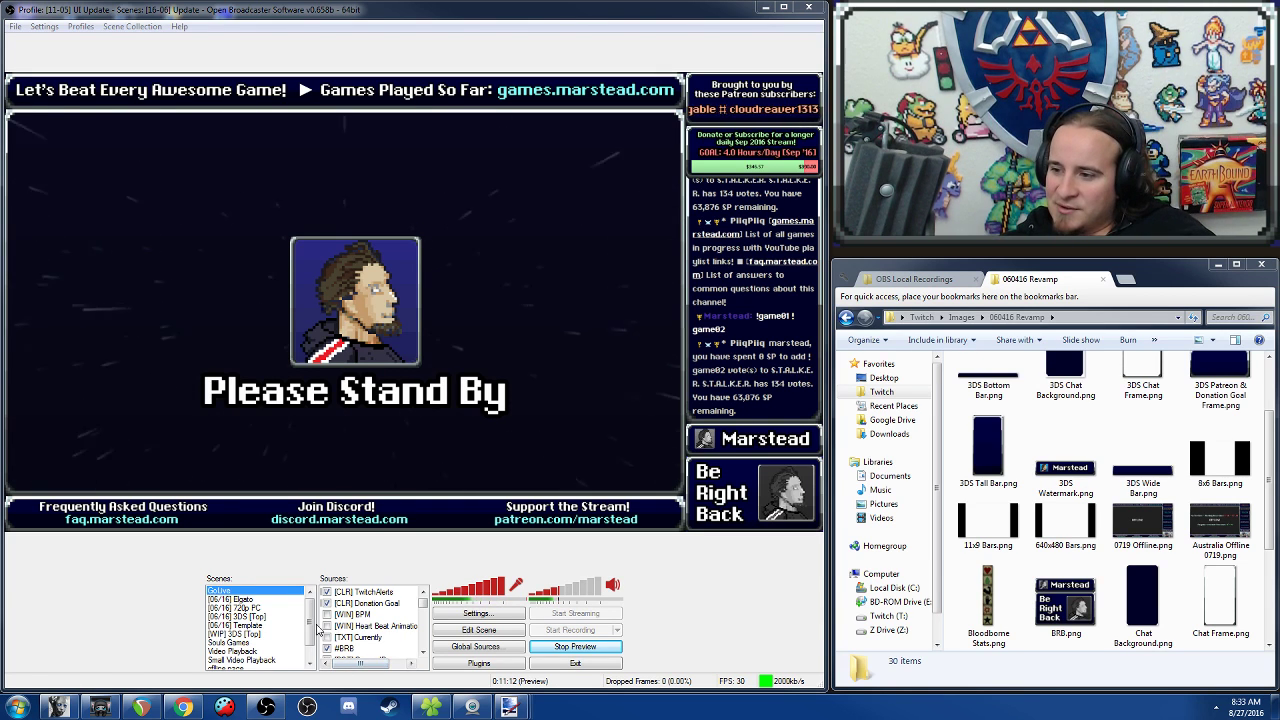
Preview the Empty Scene with the monitor capture and return to the GoLive scene.
scroll(255, 625, down, 2)
click(230, 660)
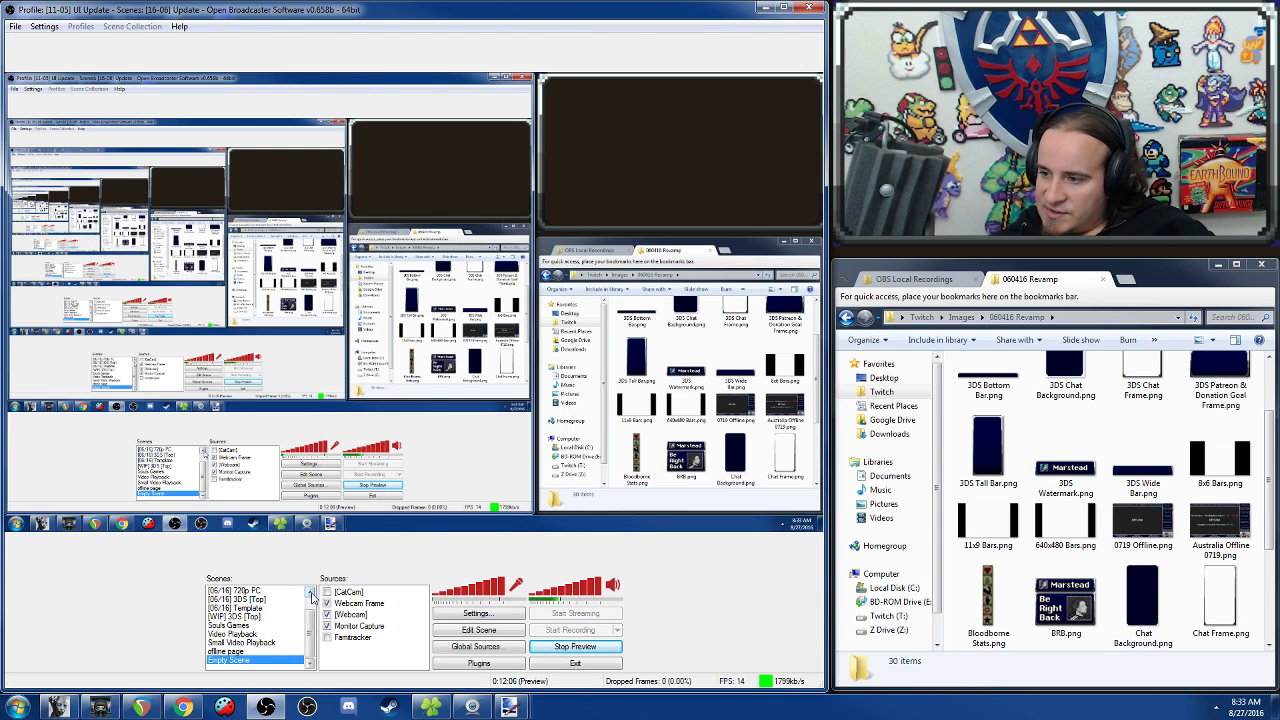
scroll(312, 596, up, 1)
click(250, 591)
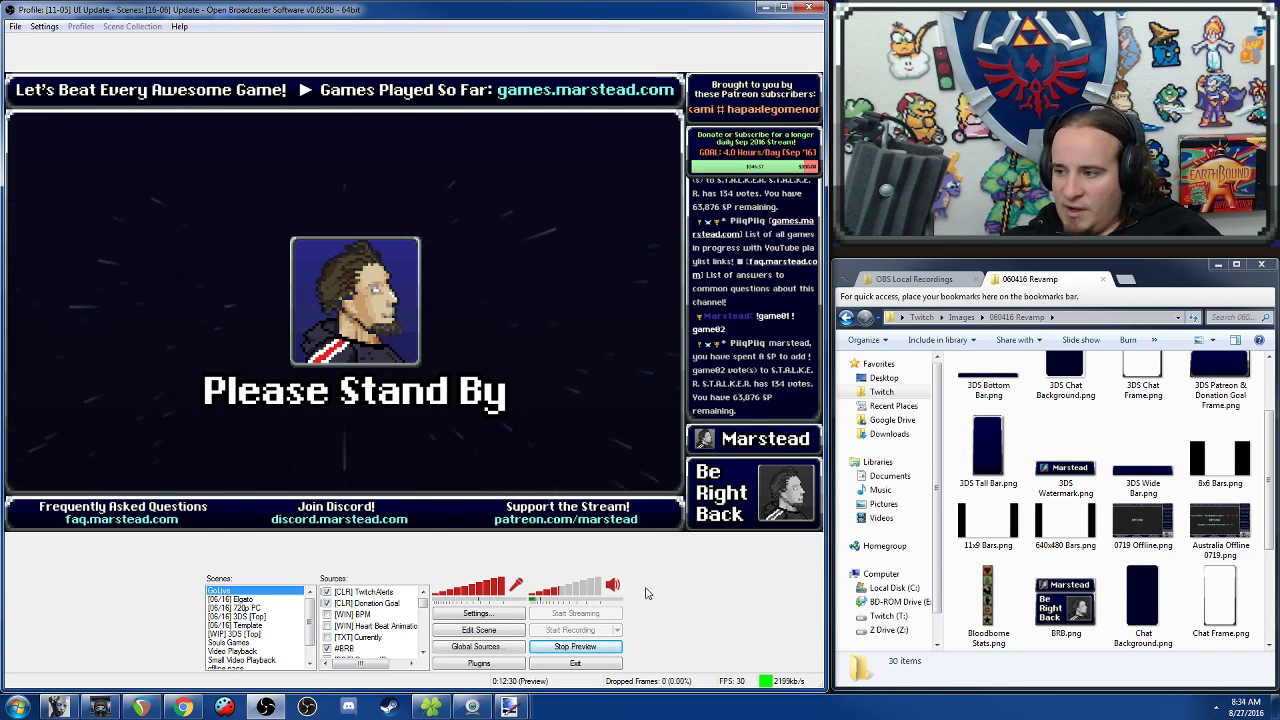
mouse_move(506, 587)
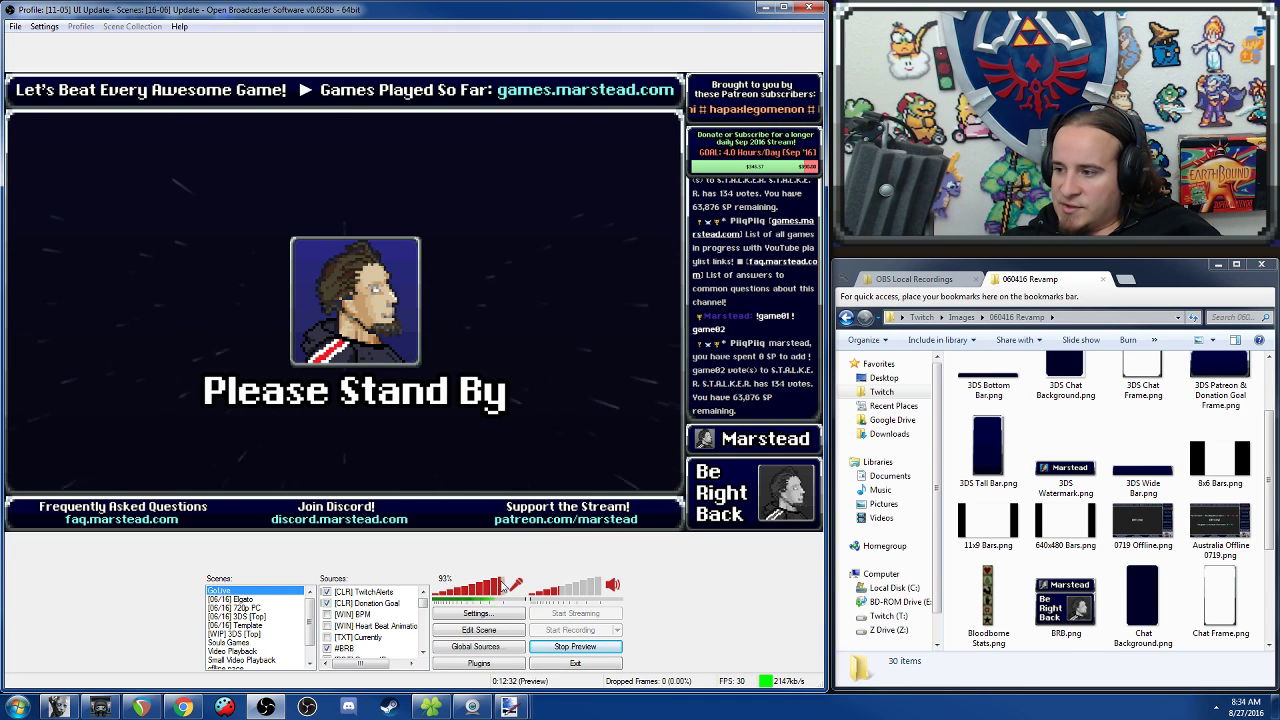
mouse_move(506, 587)
mouse_down()
mouse_move(470, 593)
mouse_move(508, 593)
mouse_up()
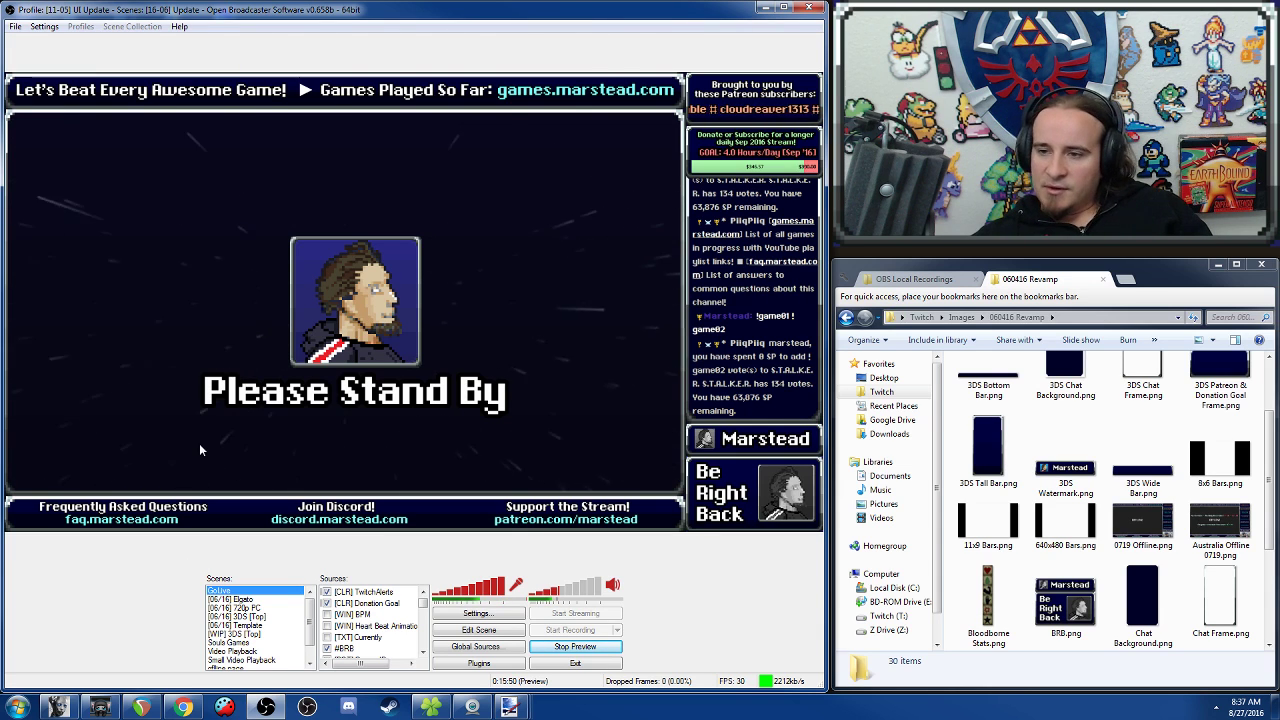
Turn on scene editing and hide the #BRB, [BG] Frame: 720p, [GoLive] Marstead, [TXT] Stand By and [TXT] Vote! sources in the GoLive scene.
click(479, 630)
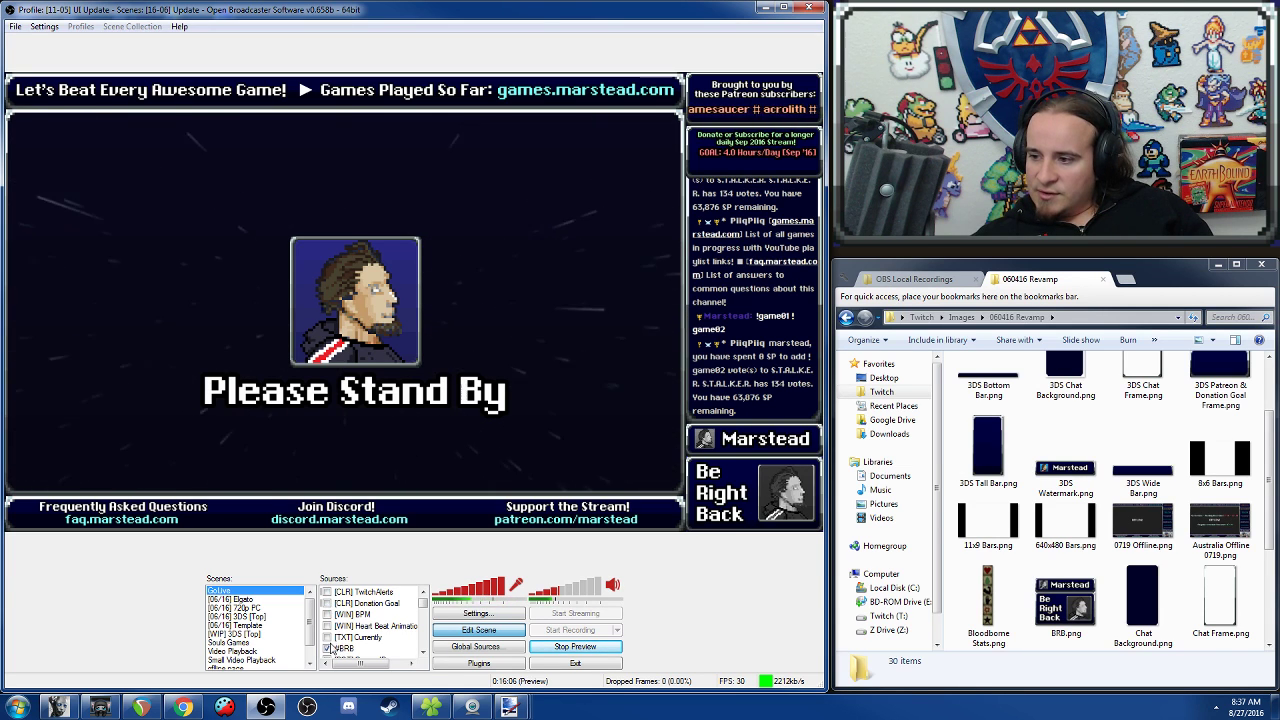
click(326, 648)
click(422, 651)
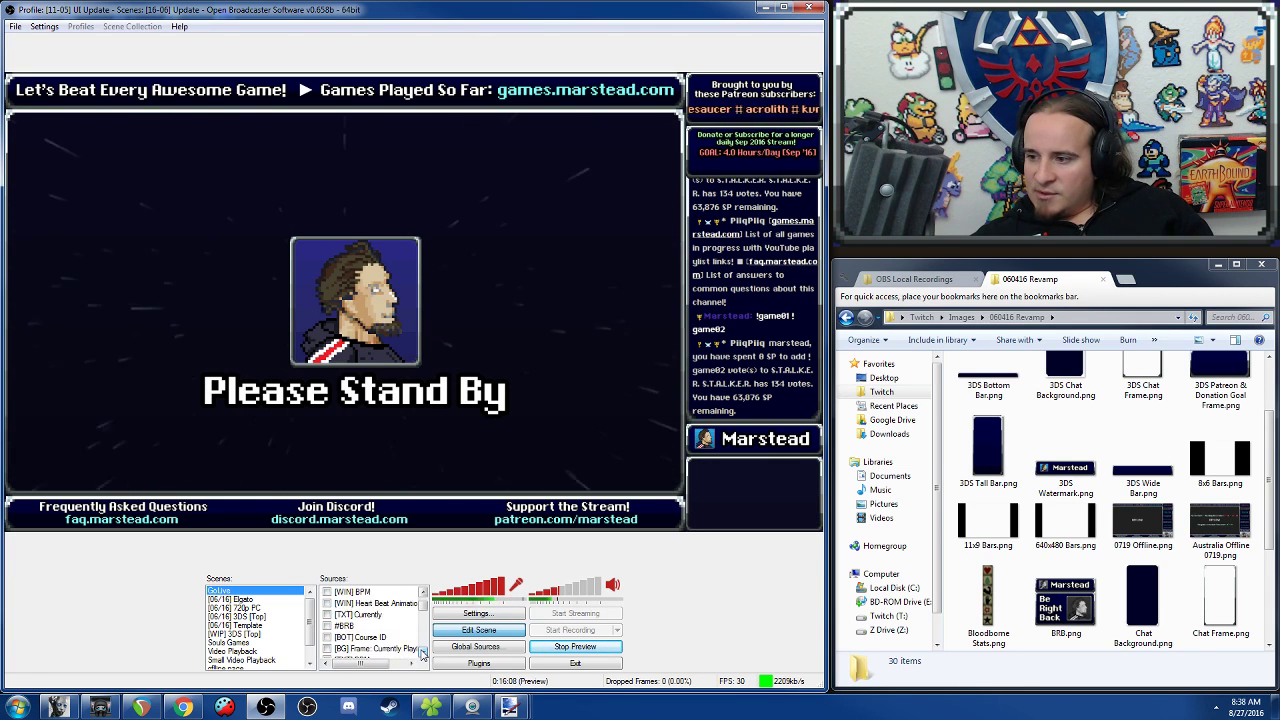
click(422, 651)
click(422, 651)
click(422, 651)
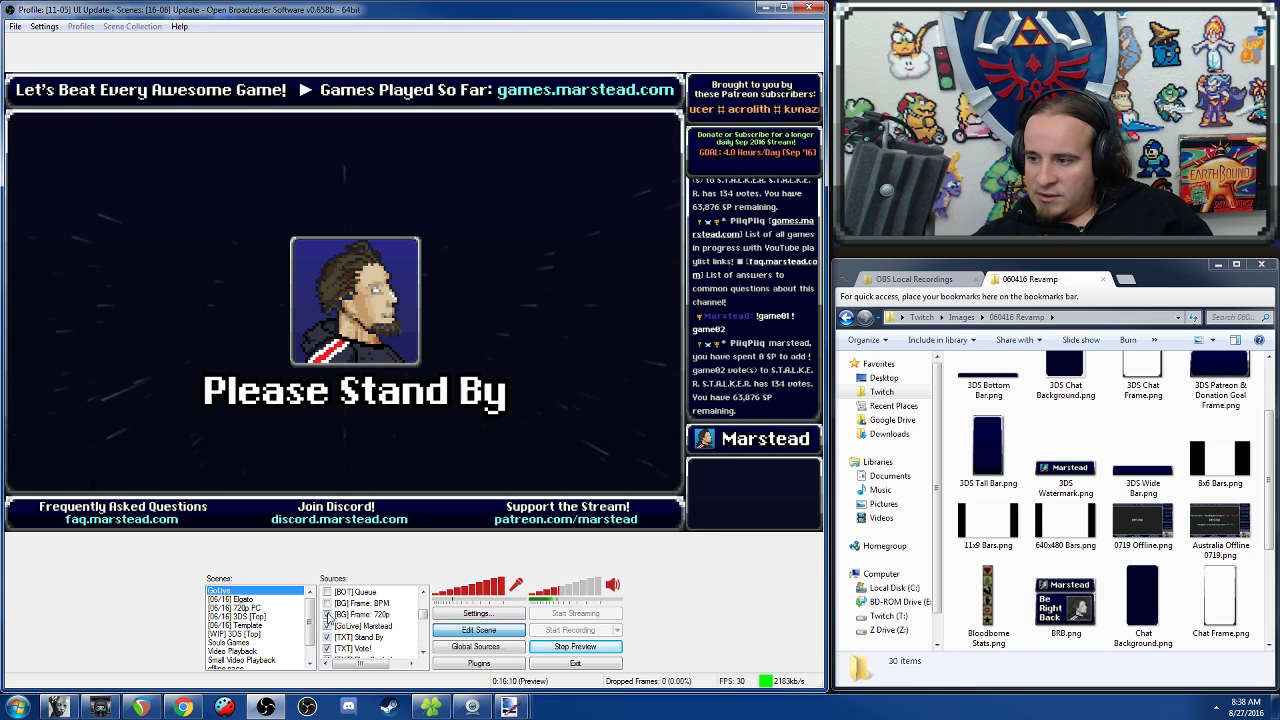
click(327, 626)
click(327, 637)
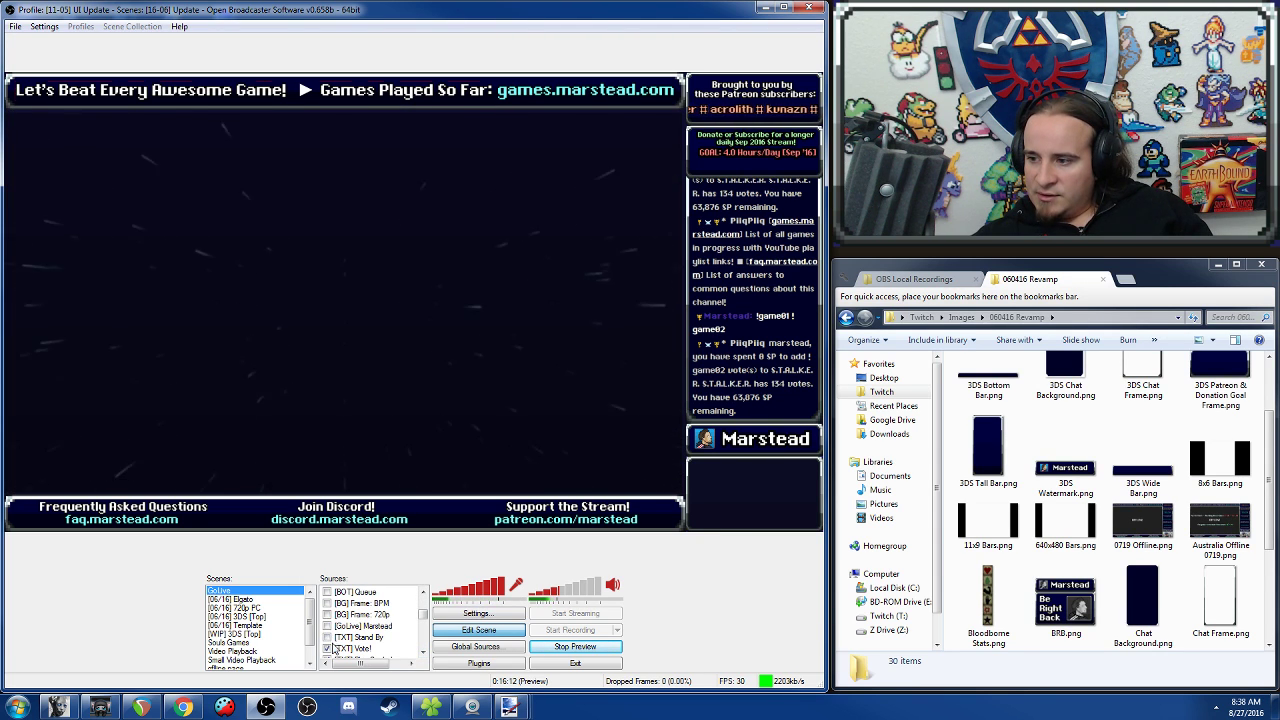
click(332, 649)
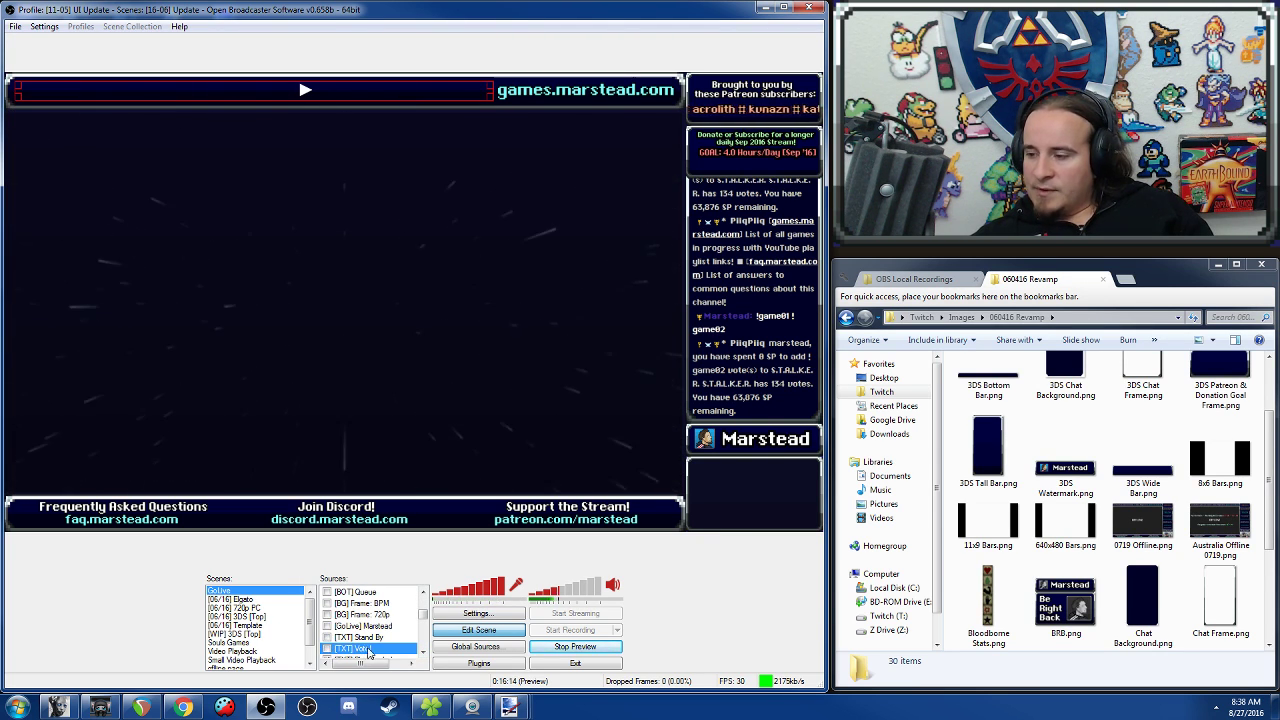
Show the hidden stand-by text, vote text, 720p frame, GoLive avatar and #BRB sources again.
click(327, 638)
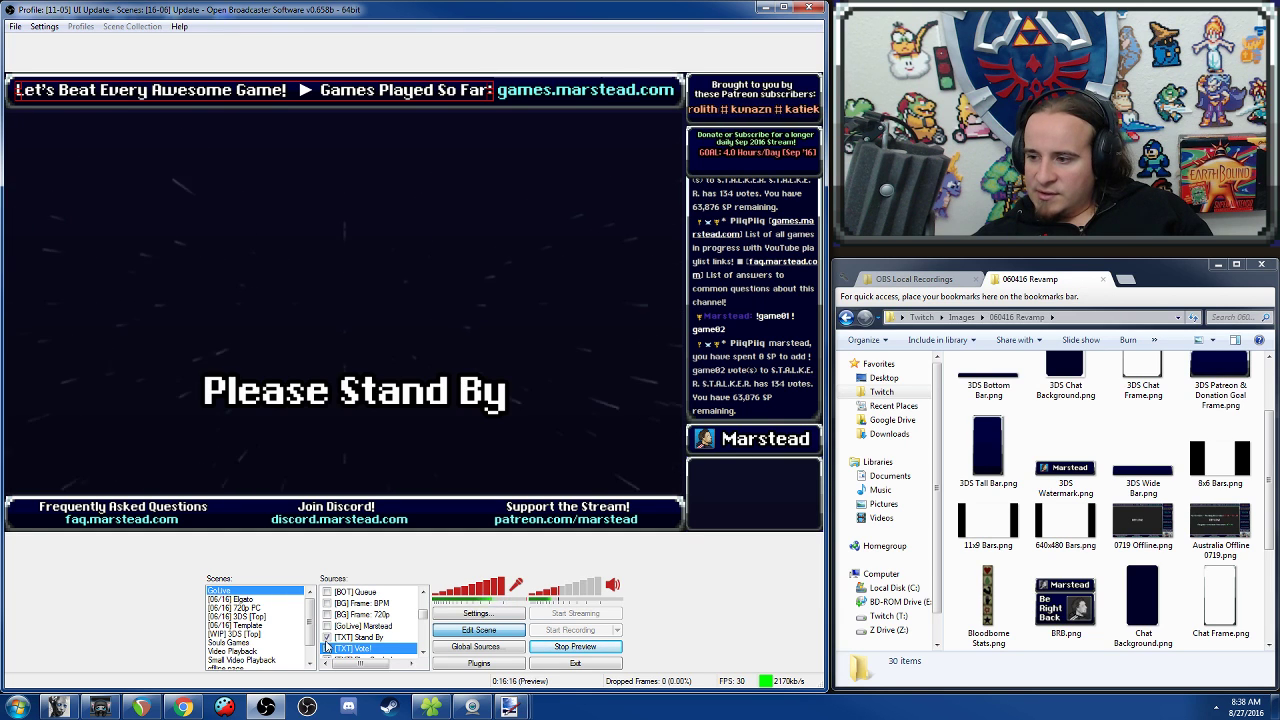
click(424, 593)
click(424, 593)
click(424, 593)
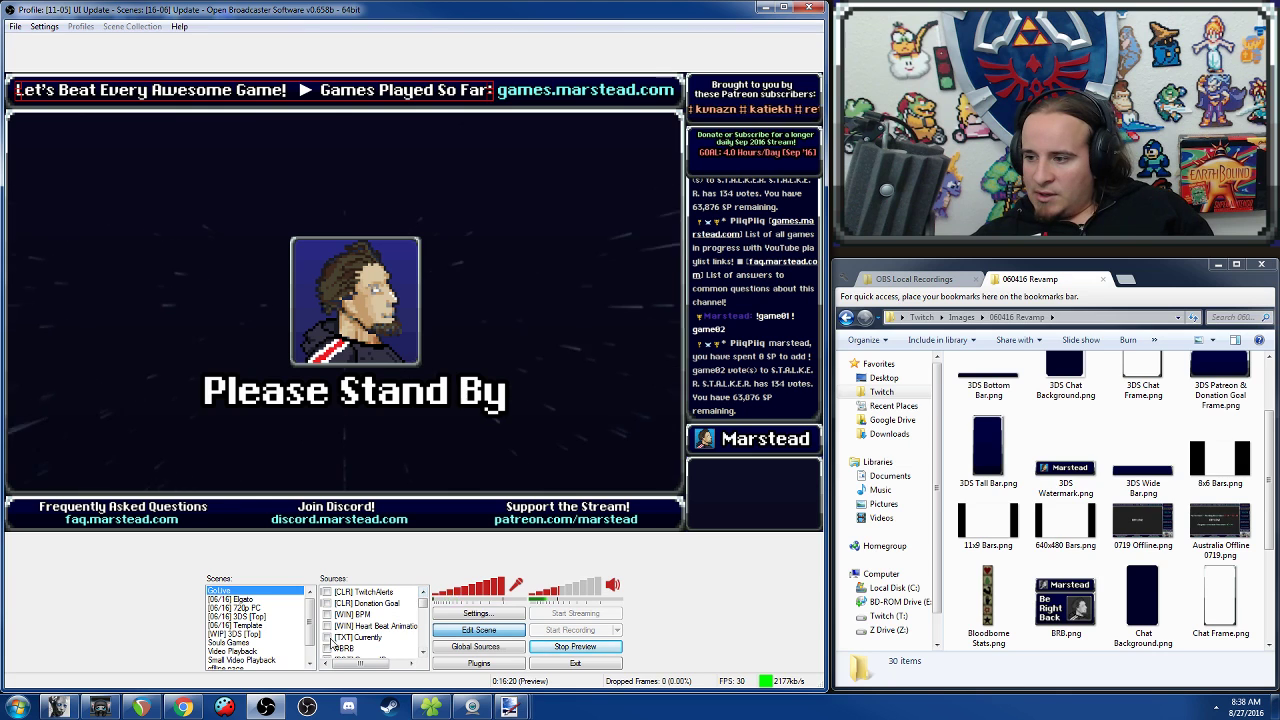
click(327, 648)
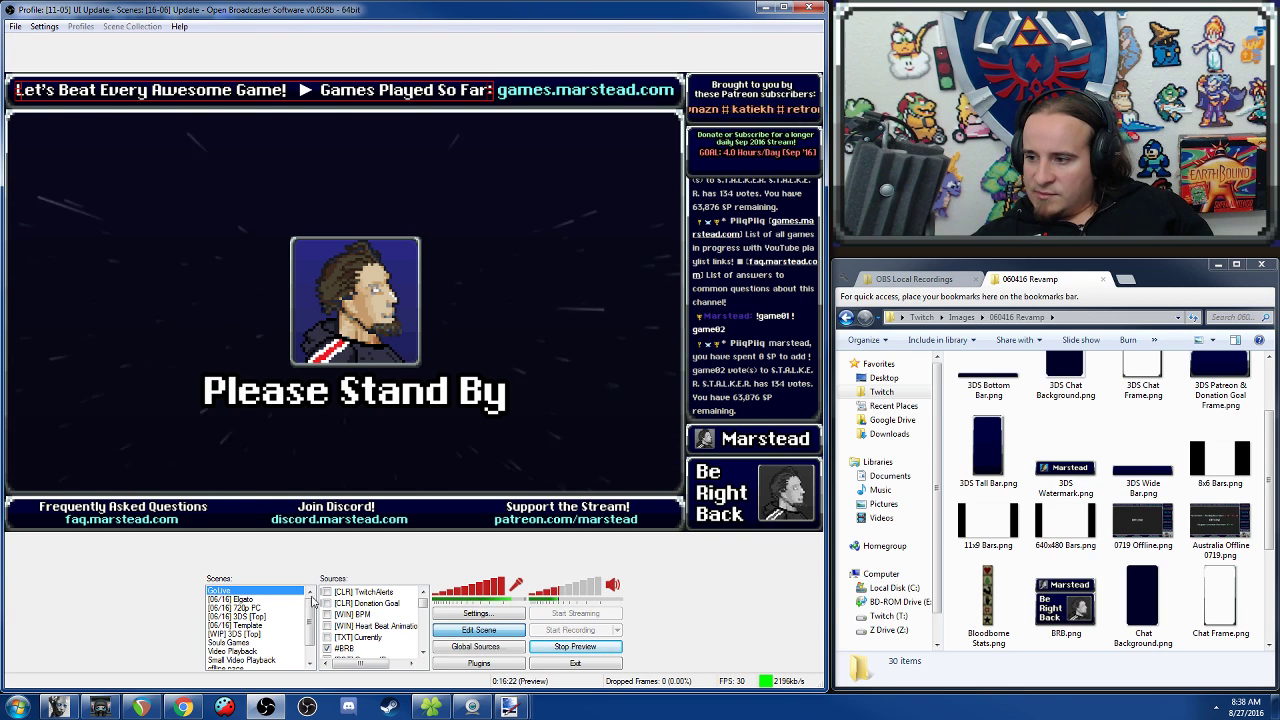
Bring the Chatty chat window into view beneath the webcam, next to the scene preview.
click(423, 651)
click(423, 651)
click(423, 651)
click(423, 651)
click(423, 651)
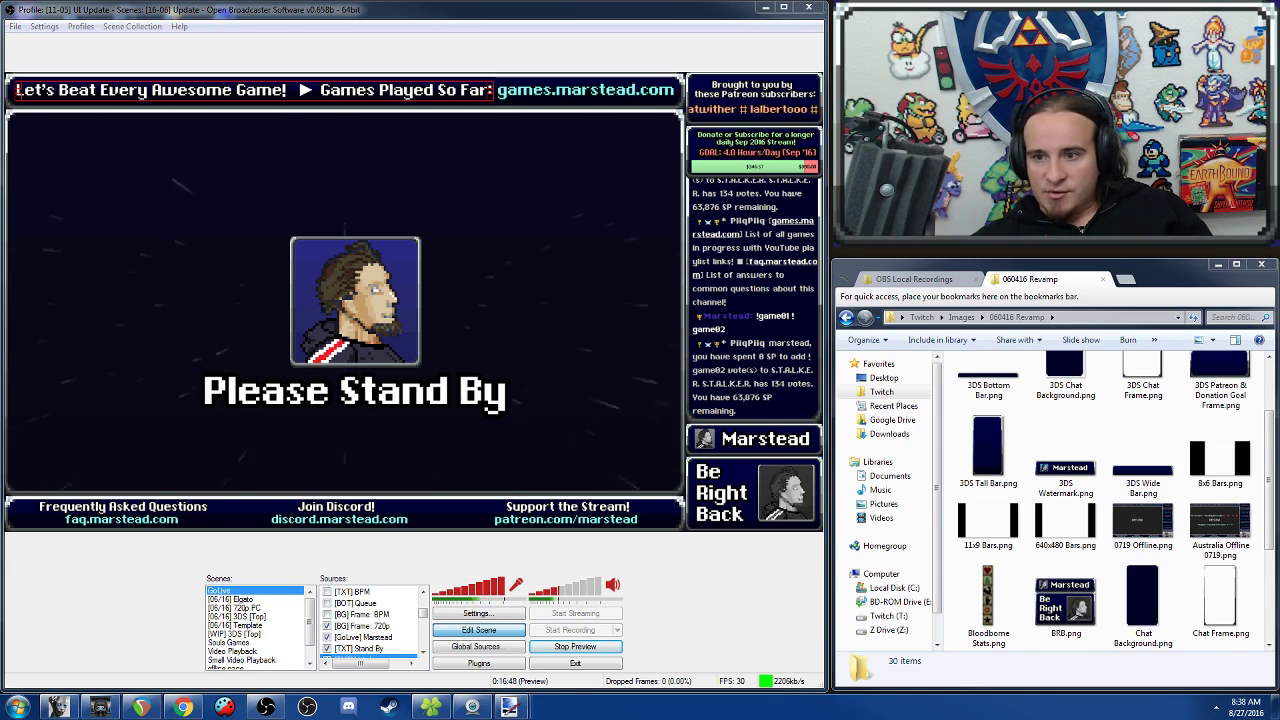
drag(107, 33, 1013, 26)
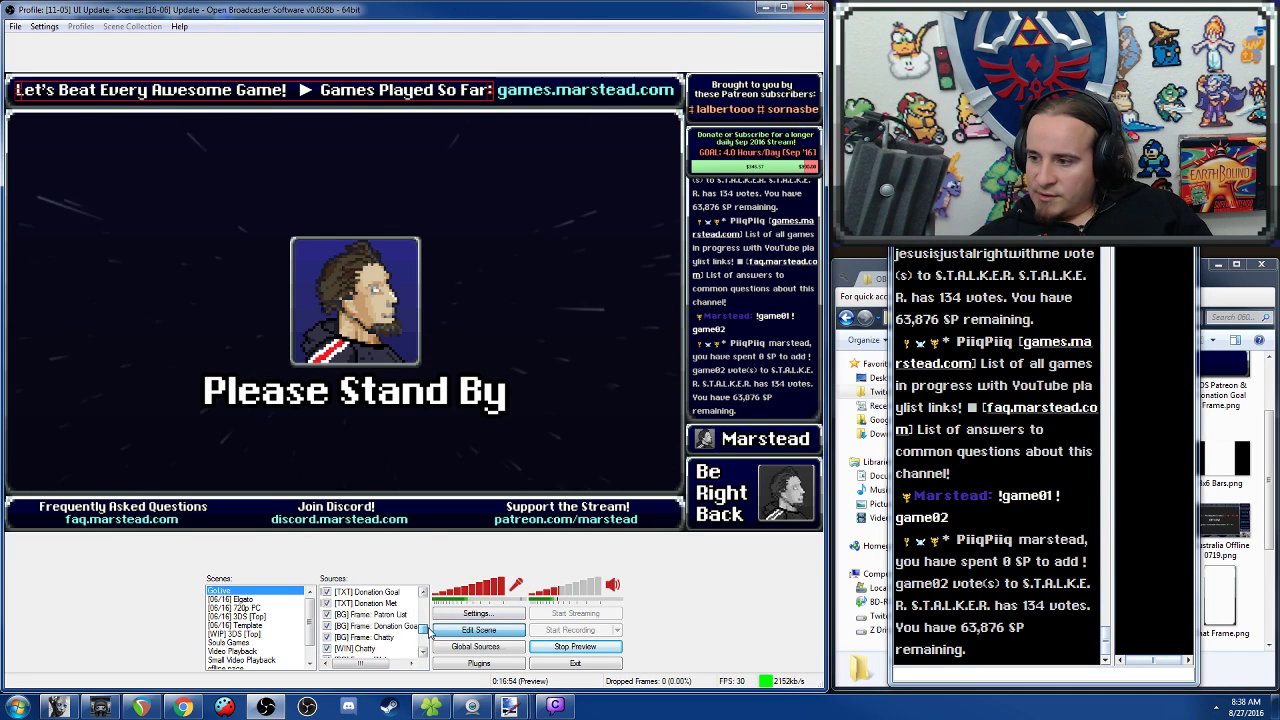
Inspect the sub-region and color key options of the [WIN] Chatty window capture and leave without saving.
scroll(422, 613, up, 5)
double_click(362, 592)
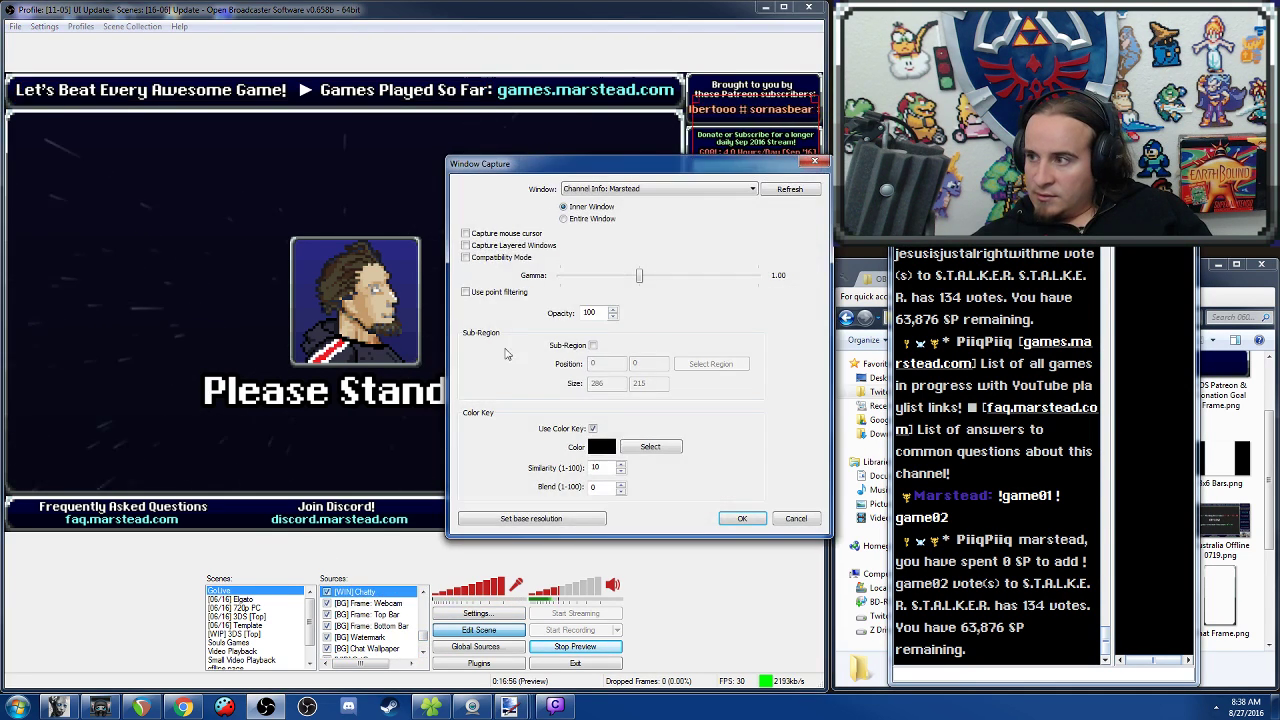
click(593, 345)
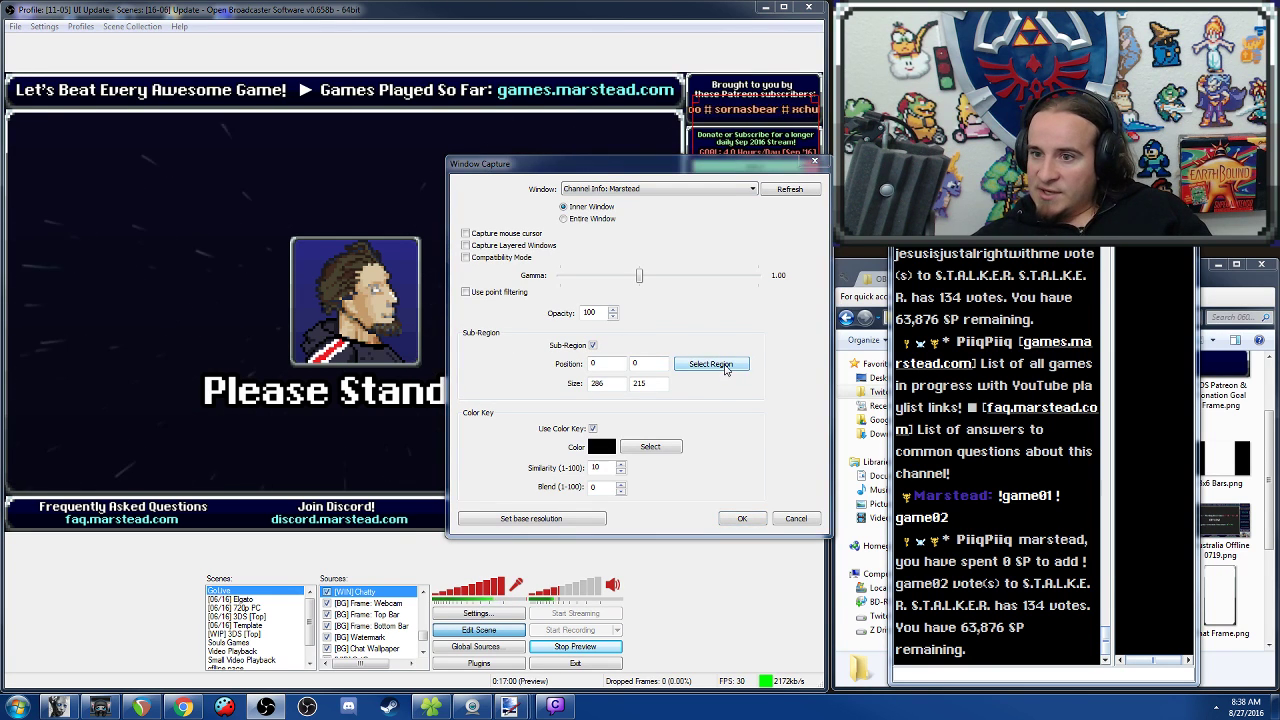
click(795, 517)
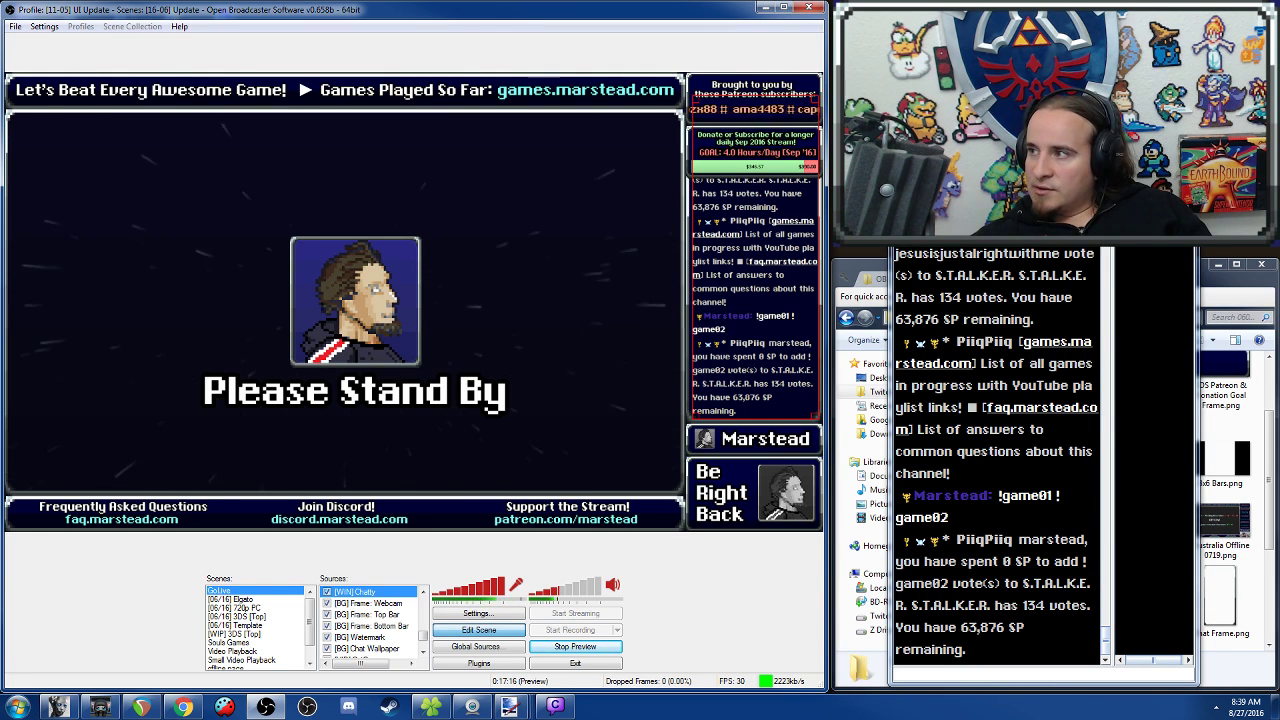
Reveal the full Chatty window with its title bar and move it back out of view.
drag(1084, 20, 1088, 265)
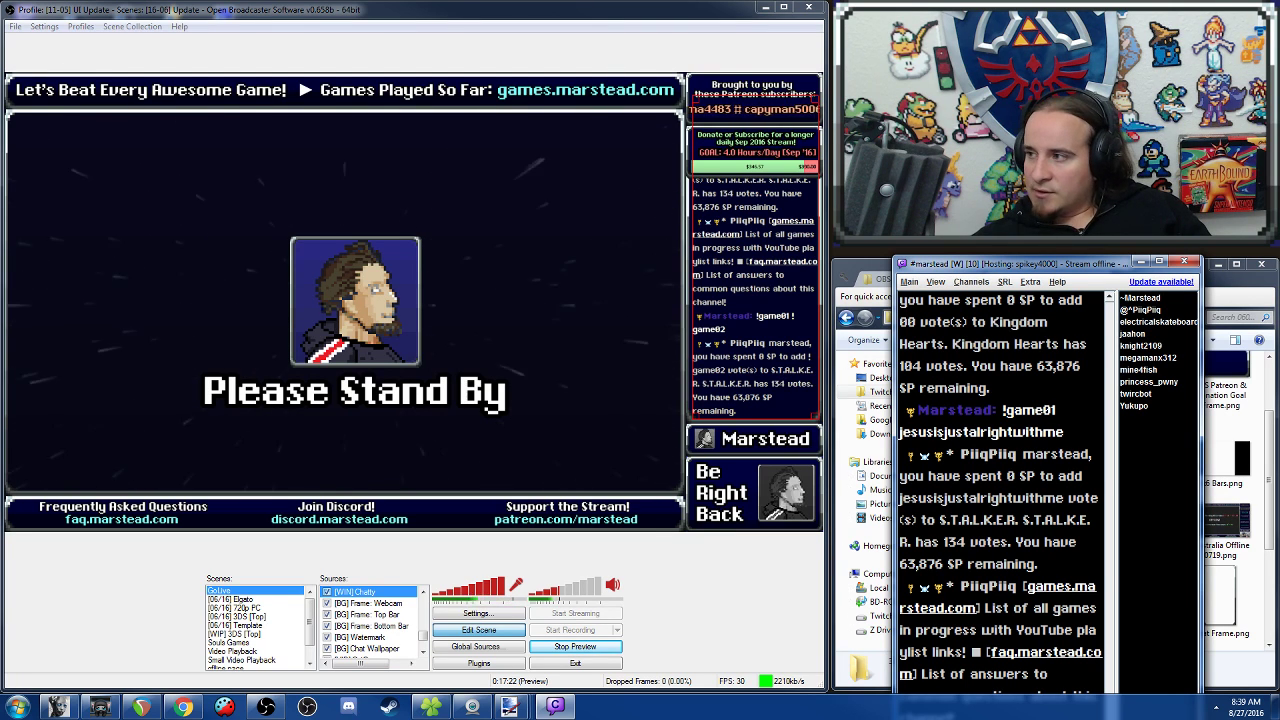
drag(1068, 266, 115, 200)
click(230, 189)
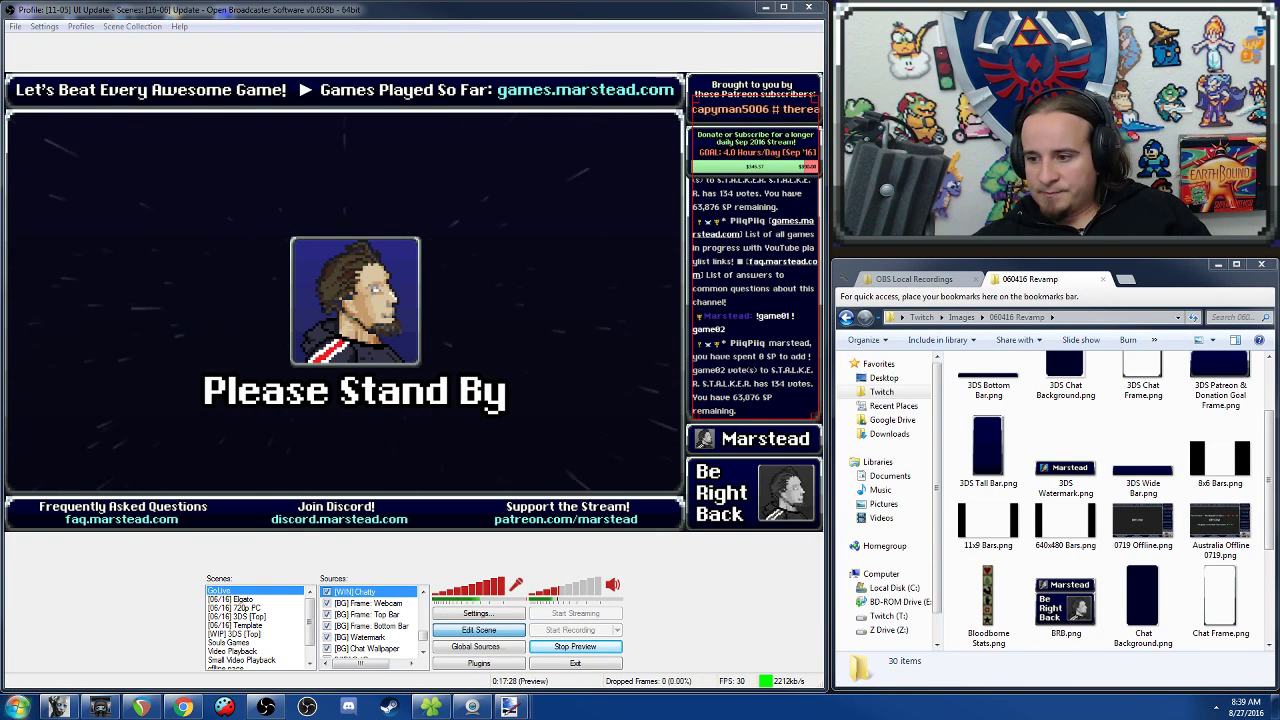
Launch SPO2 Manager, view monitor 1 alone over the scene preview, and close the program.
click(18, 706)
click(60, 482)
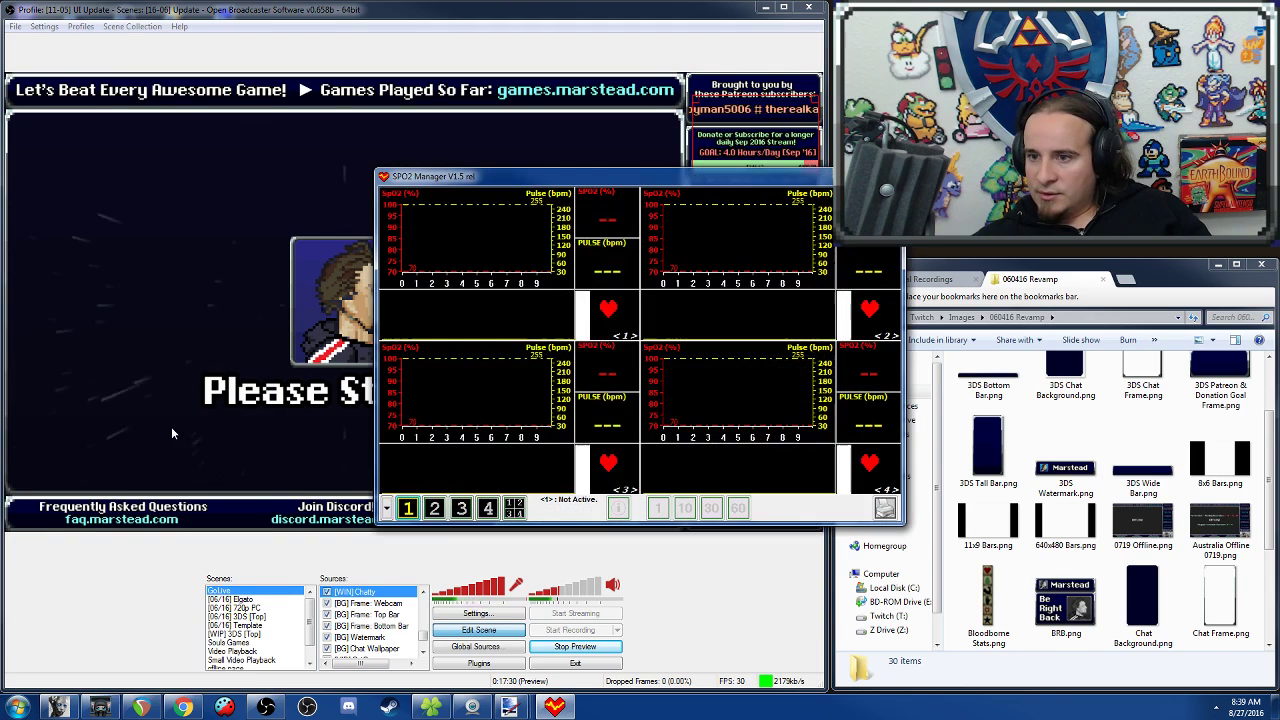
click(410, 510)
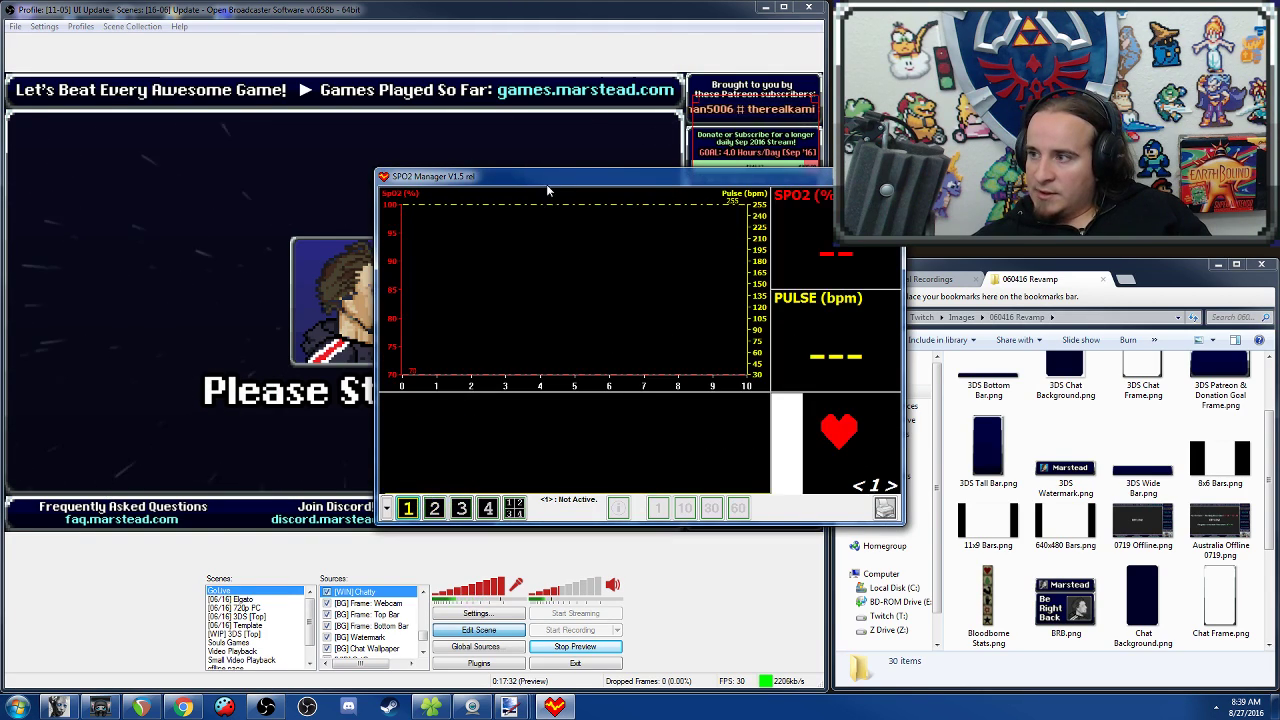
drag(549, 182, 324, 193)
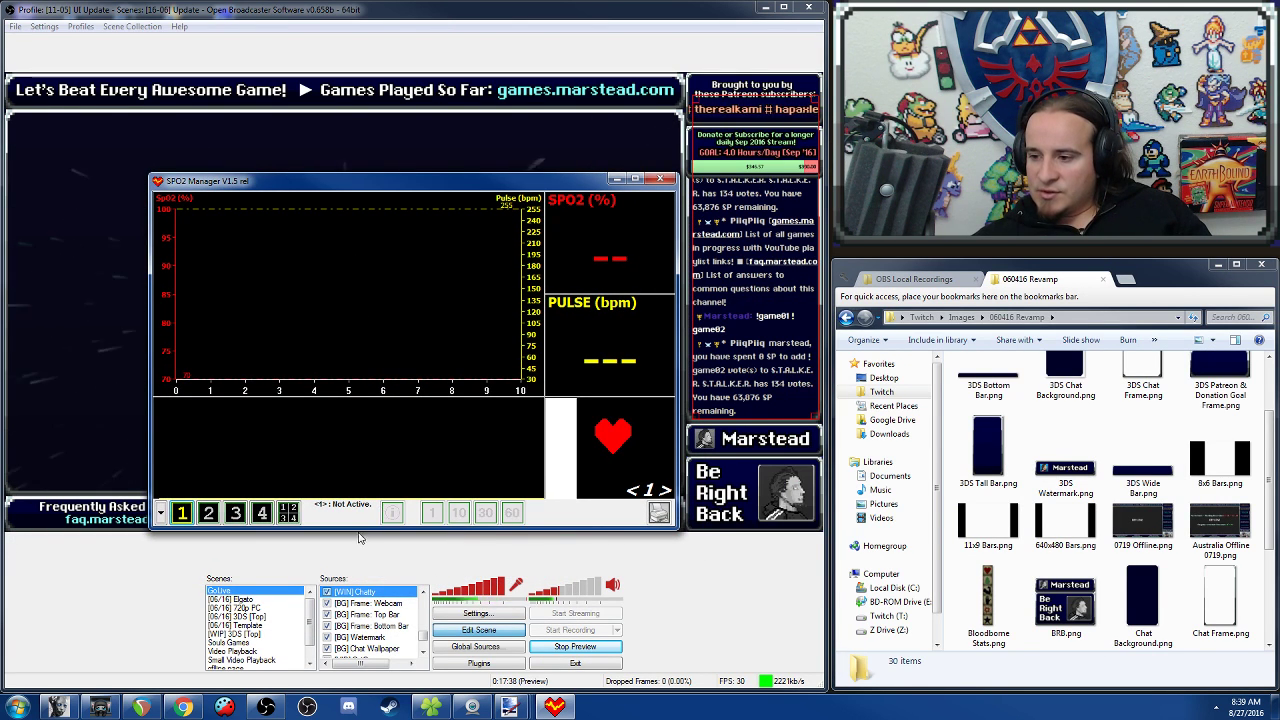
click(427, 636)
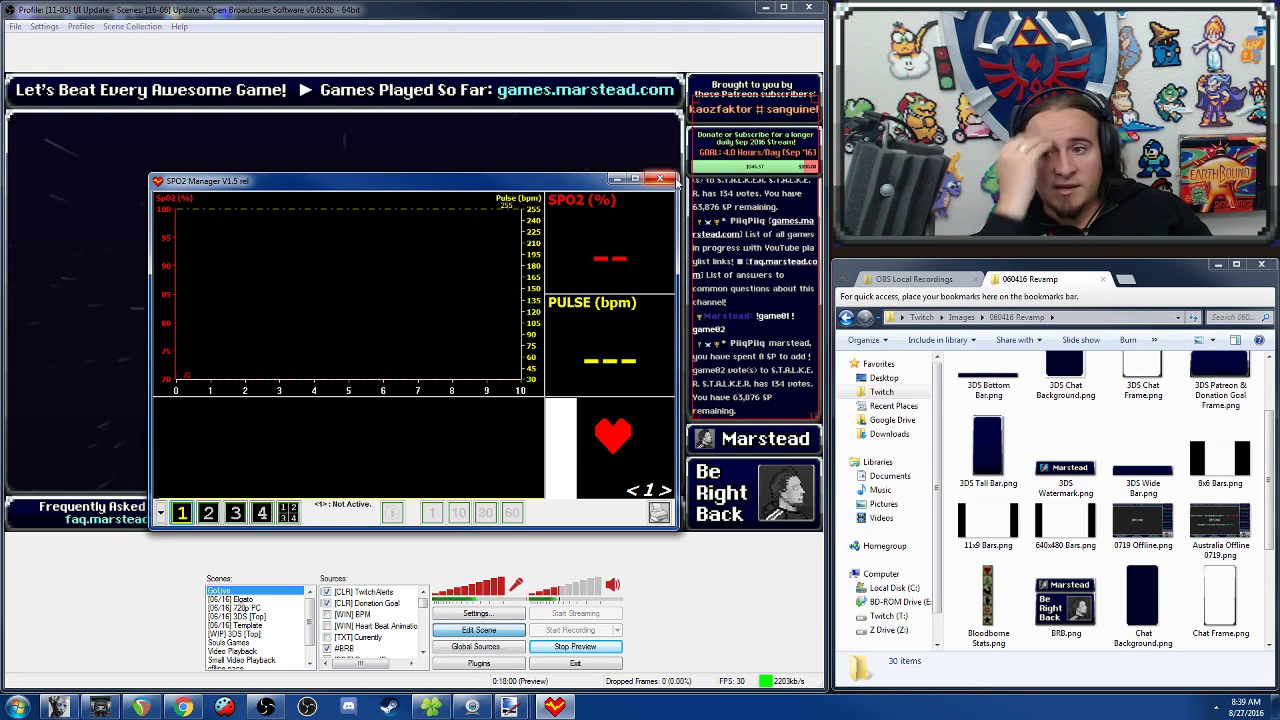
click(672, 180)
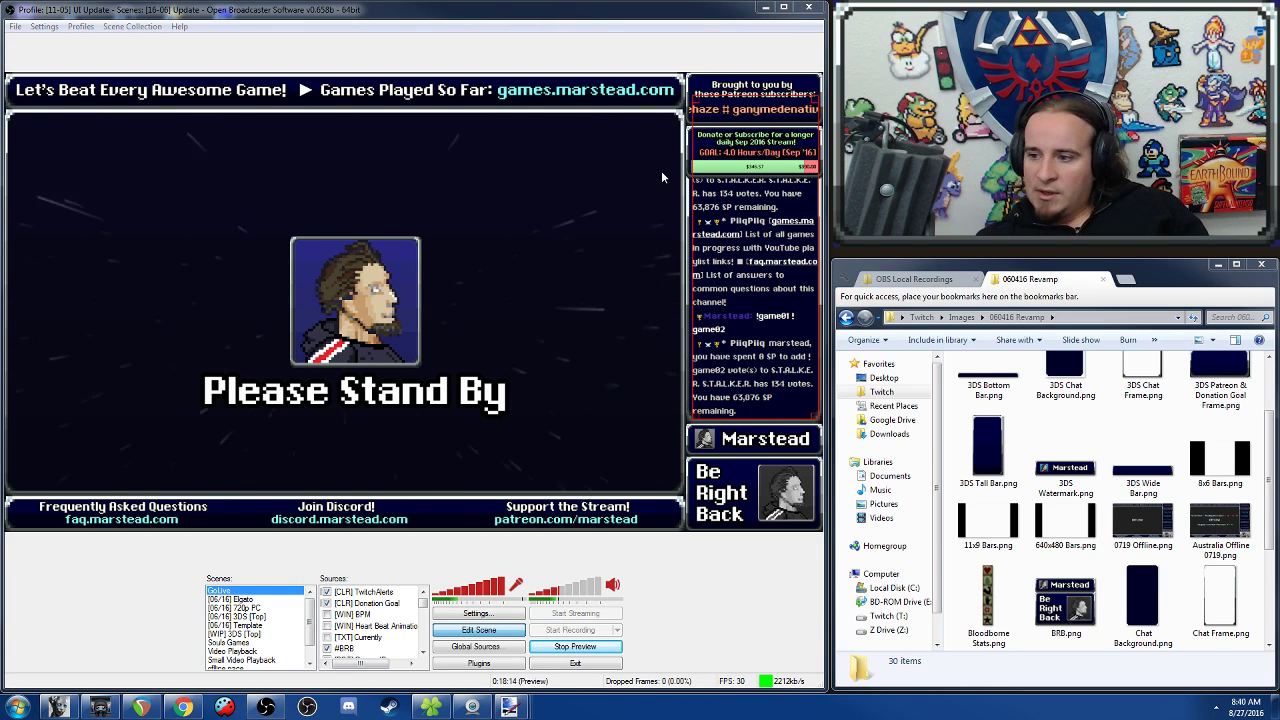
Preview the [06/16] Elgato scene, switch to the [06/16] 720p PC scene and find its [GAME] BioShock source.
click(255, 599)
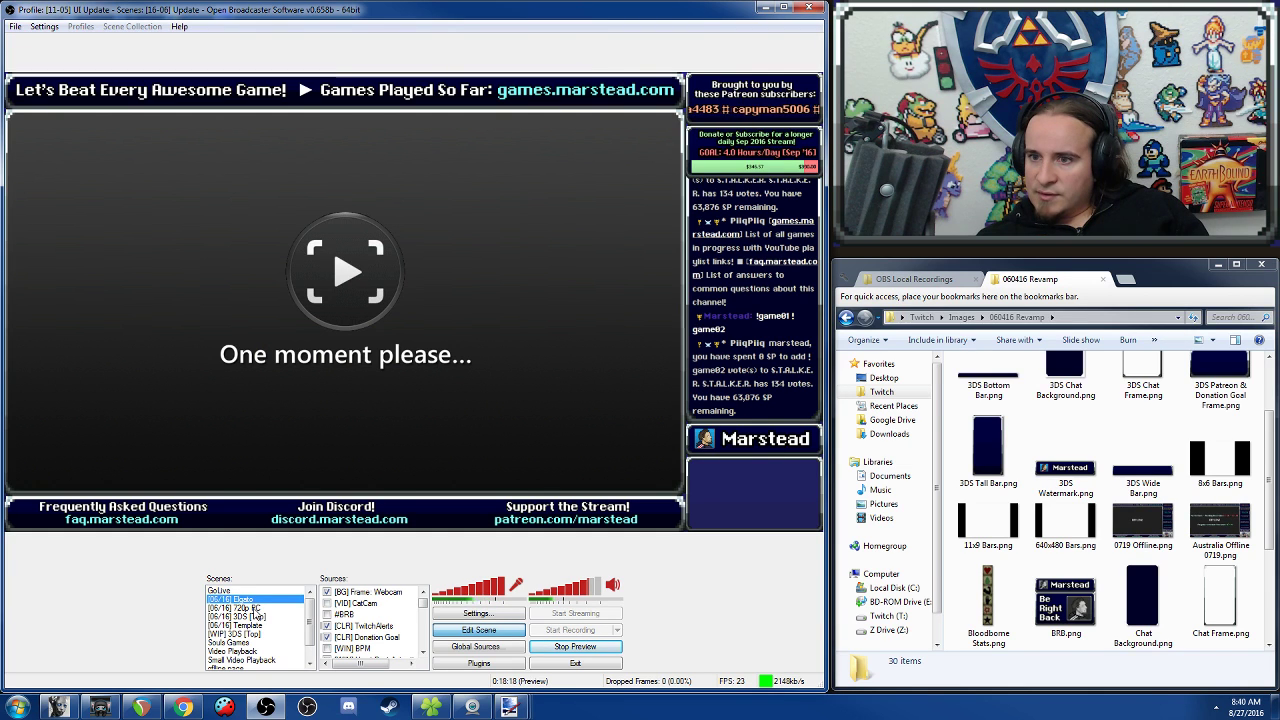
click(254, 608)
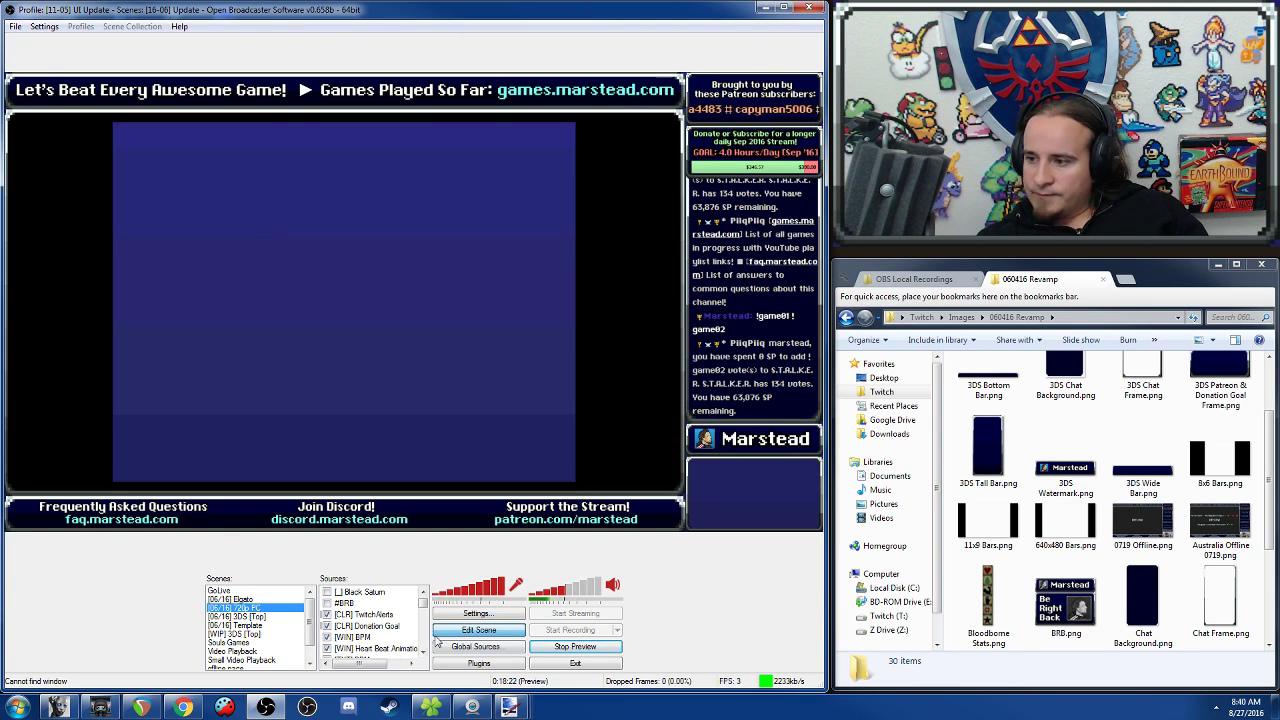
scroll(421, 651, down, 2)
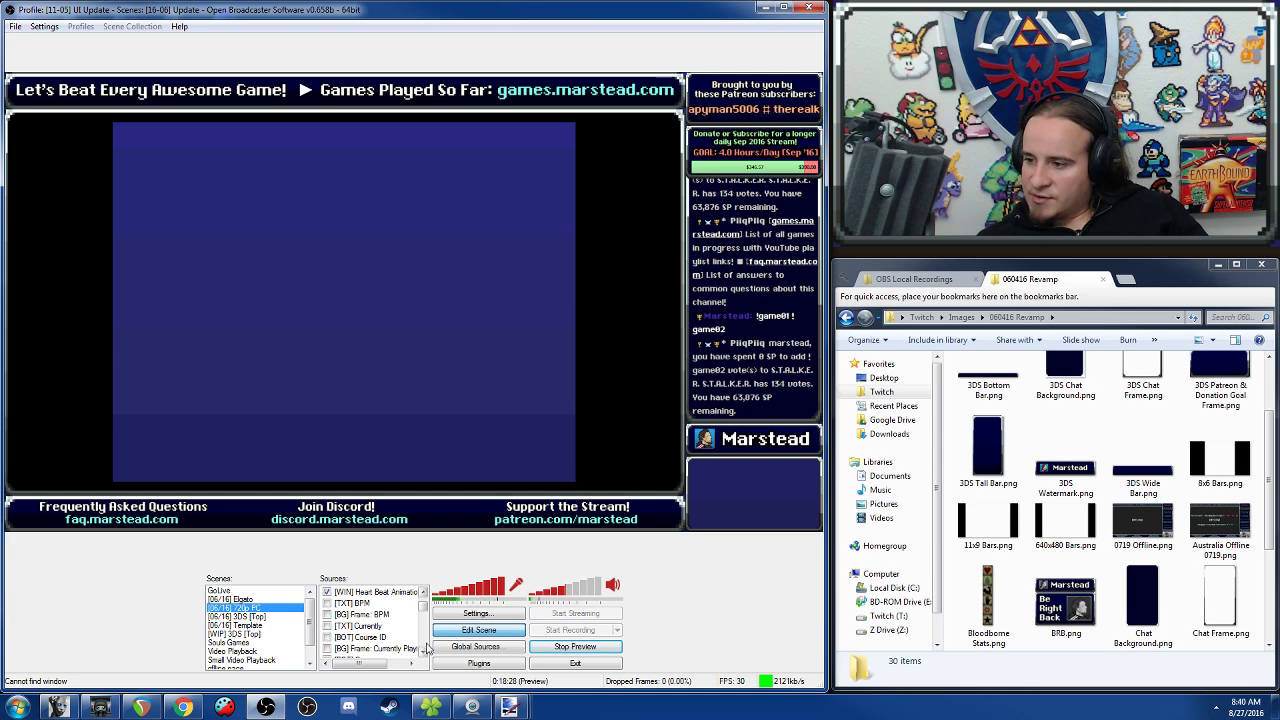
scroll(425, 651, down, 3)
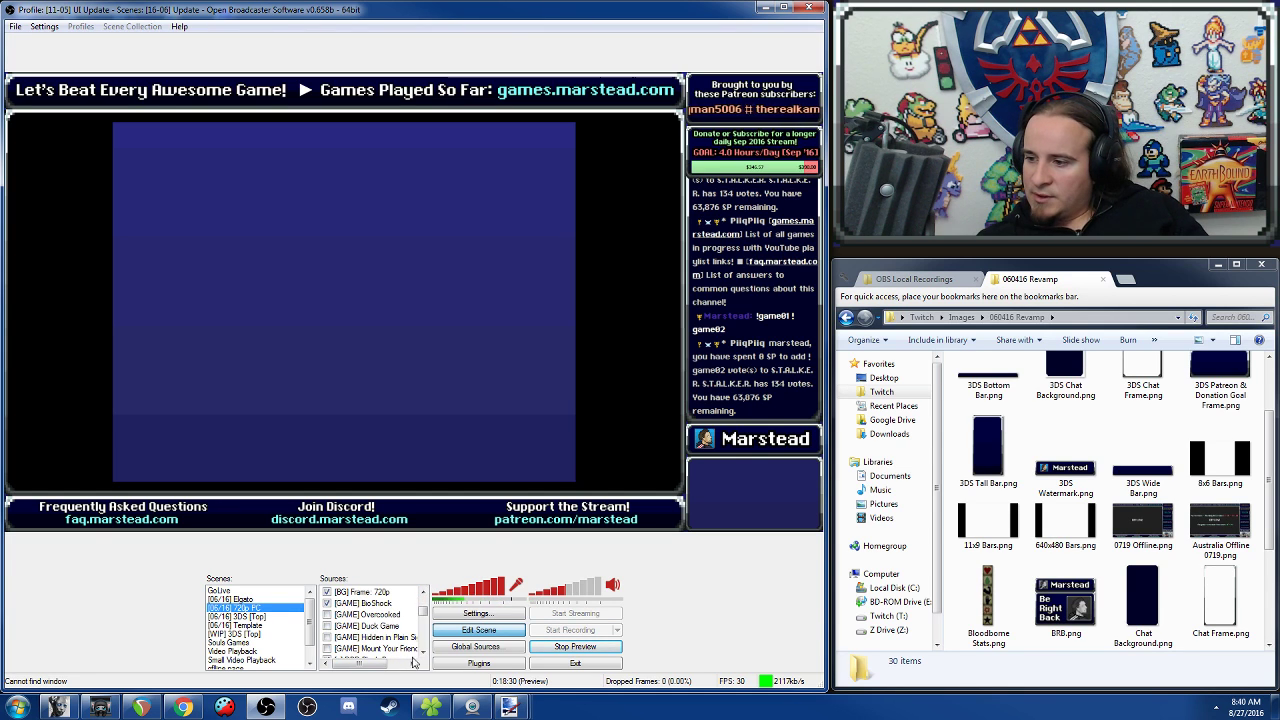
Launch BioShock from Steam and return to Open Broadcaster Software to see the game captured.
right_click(390, 708)
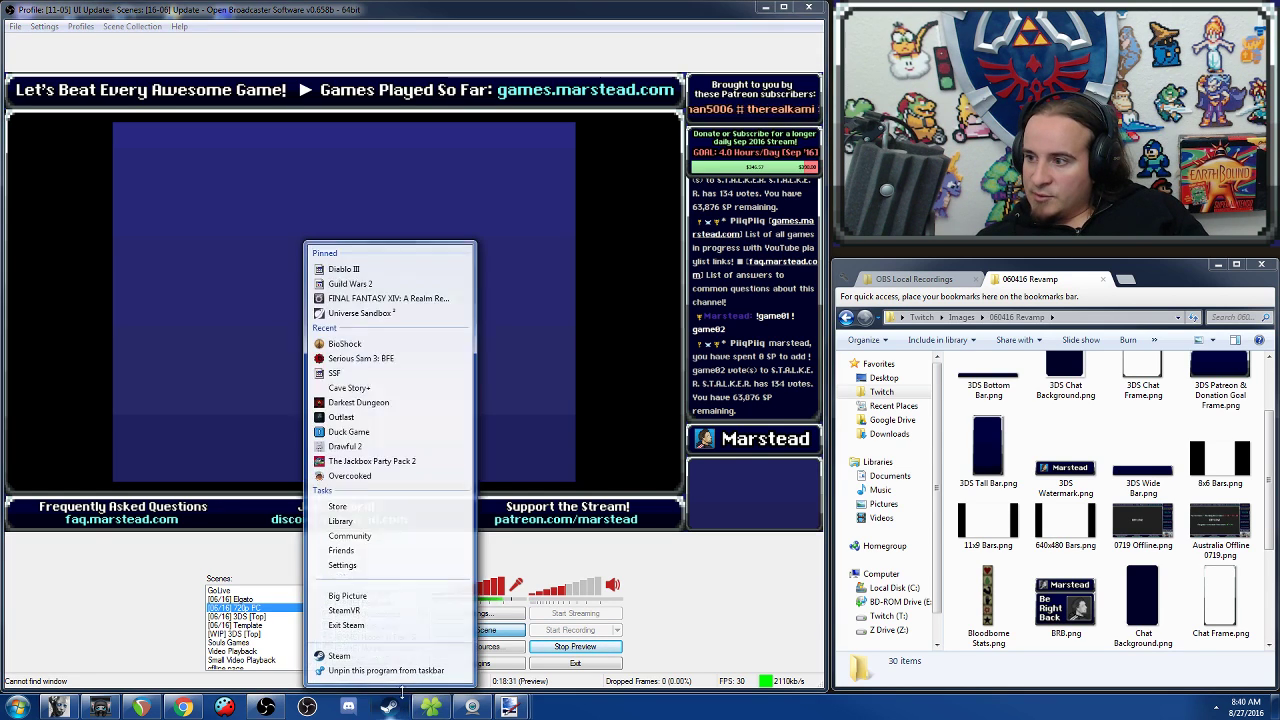
click(386, 350)
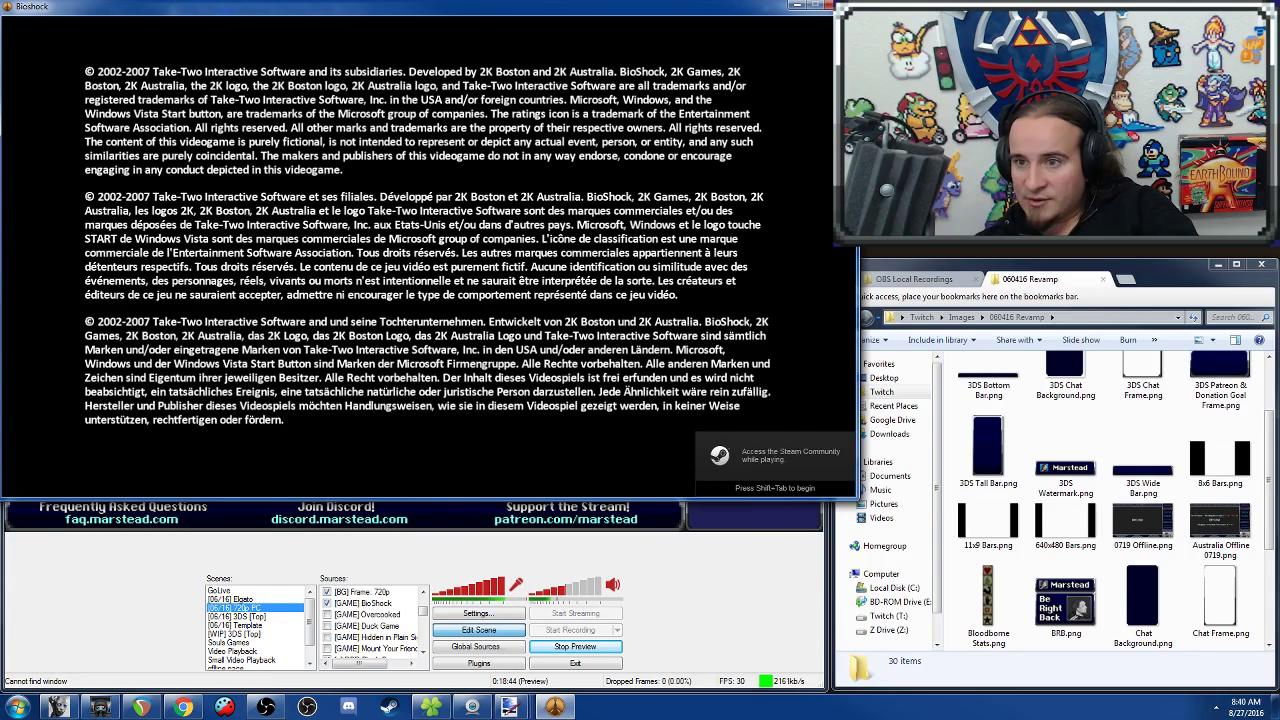
key(super)
key(super)
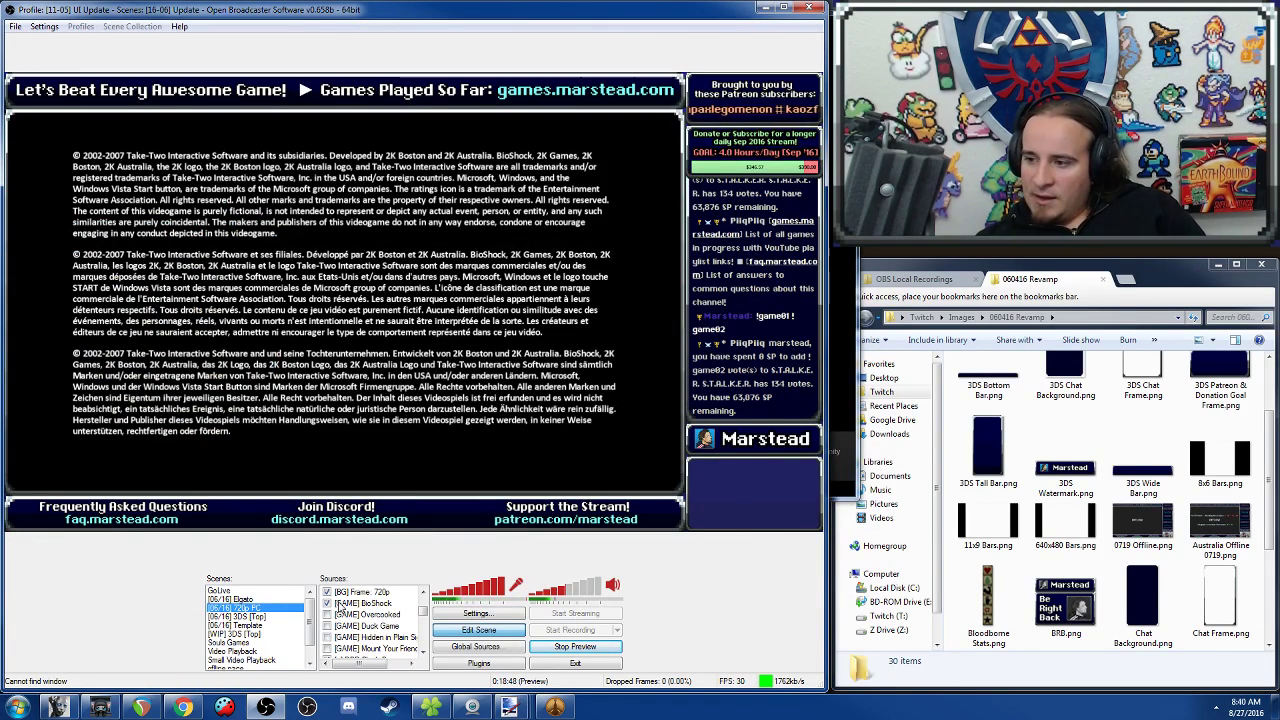
Hide the [GAME] BioShock source in the 720p PC scene and select it.
scroll(422, 652, down, 5)
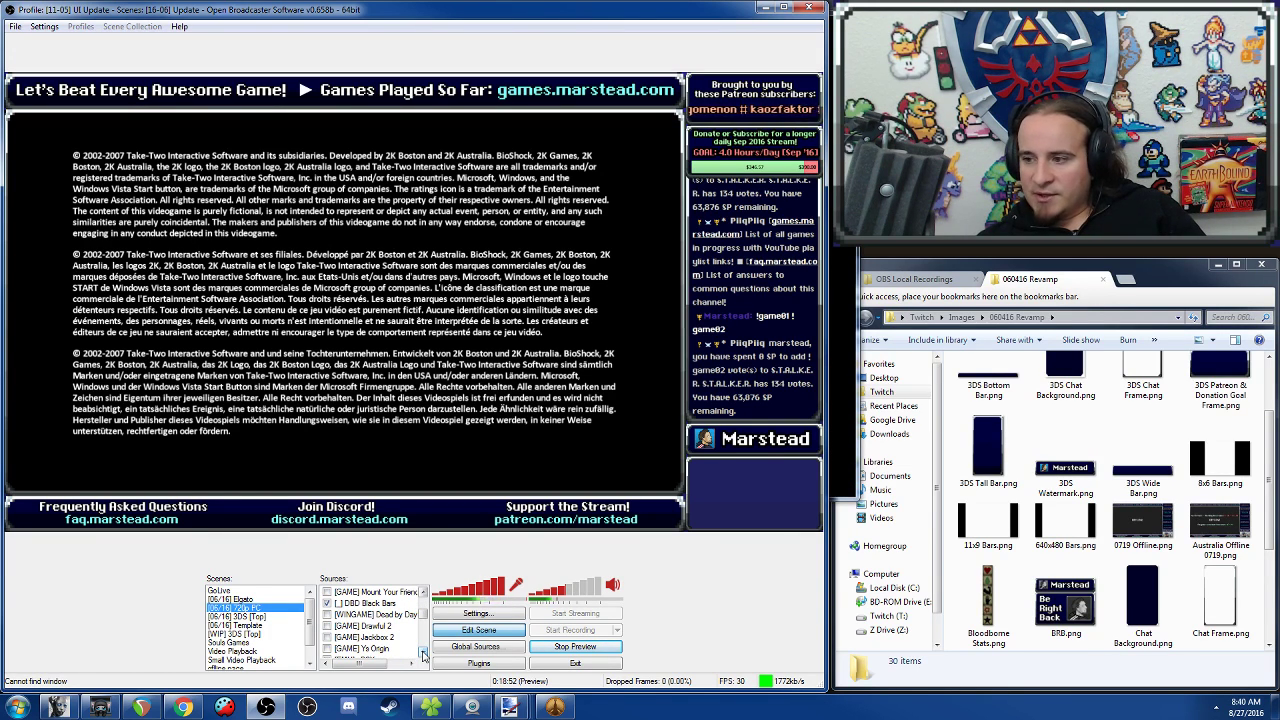
scroll(424, 594, up, 5)
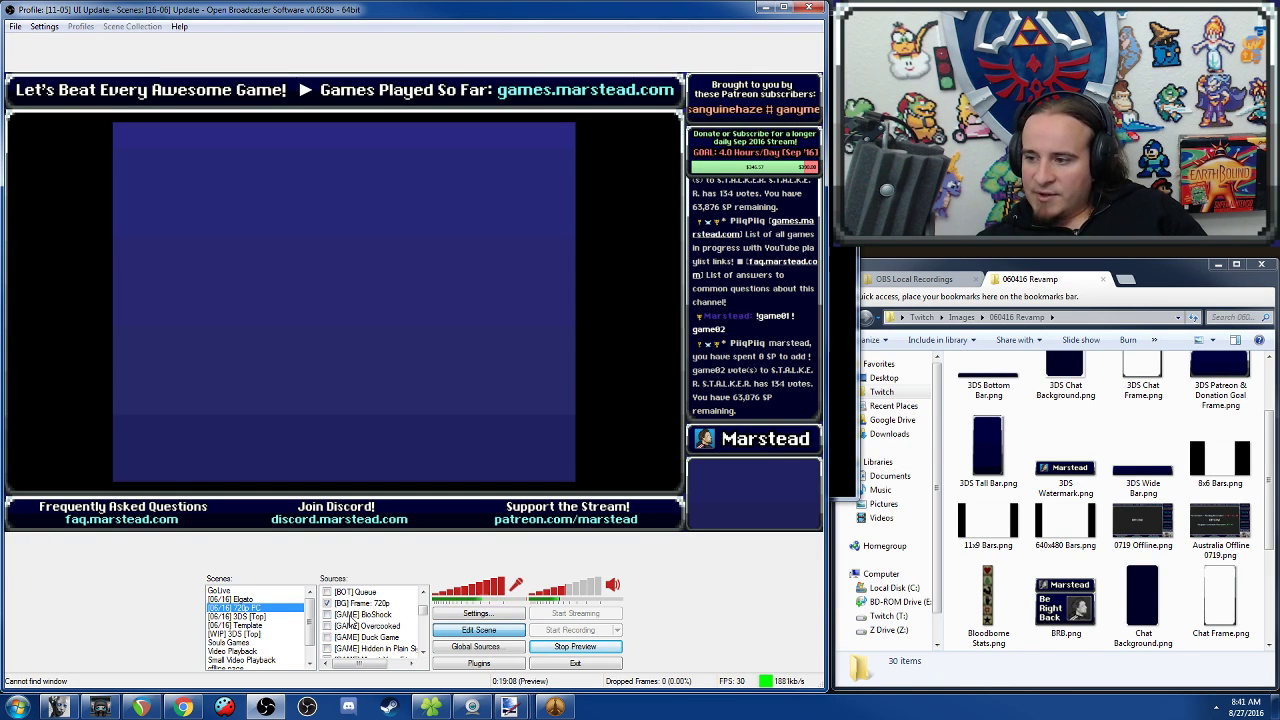
click(349, 617)
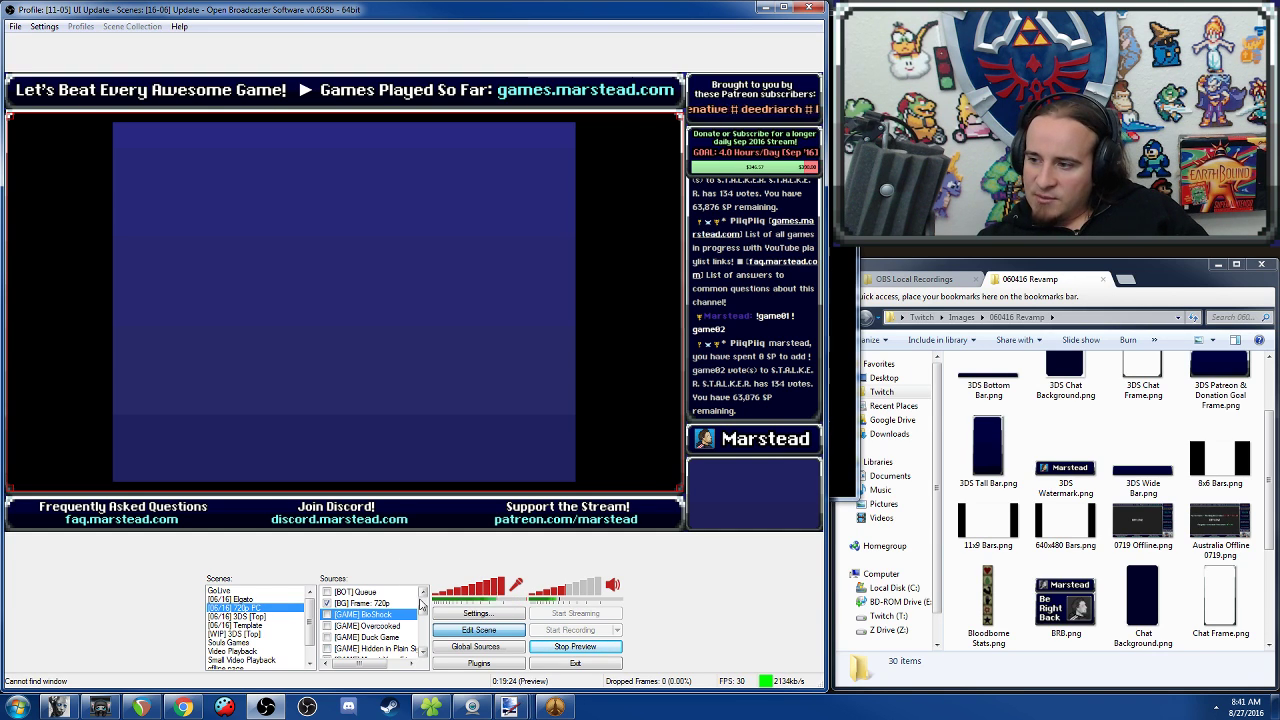
Add a game capture source named [GAME] Bioshock 2 to the 720p PC scene, capturing the Bioshock application.
scroll(421, 601, up, 3)
scroll(421, 601, up, 2)
right_click(363, 591)
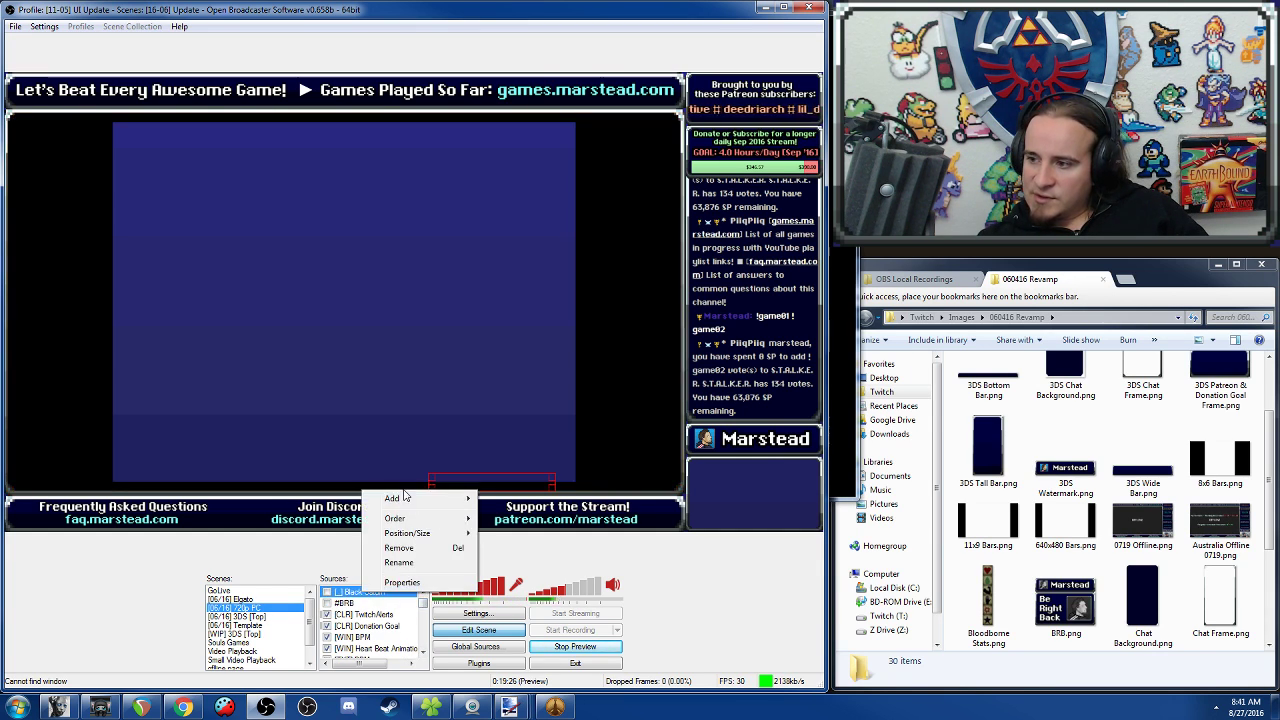
mouse_move(404, 499)
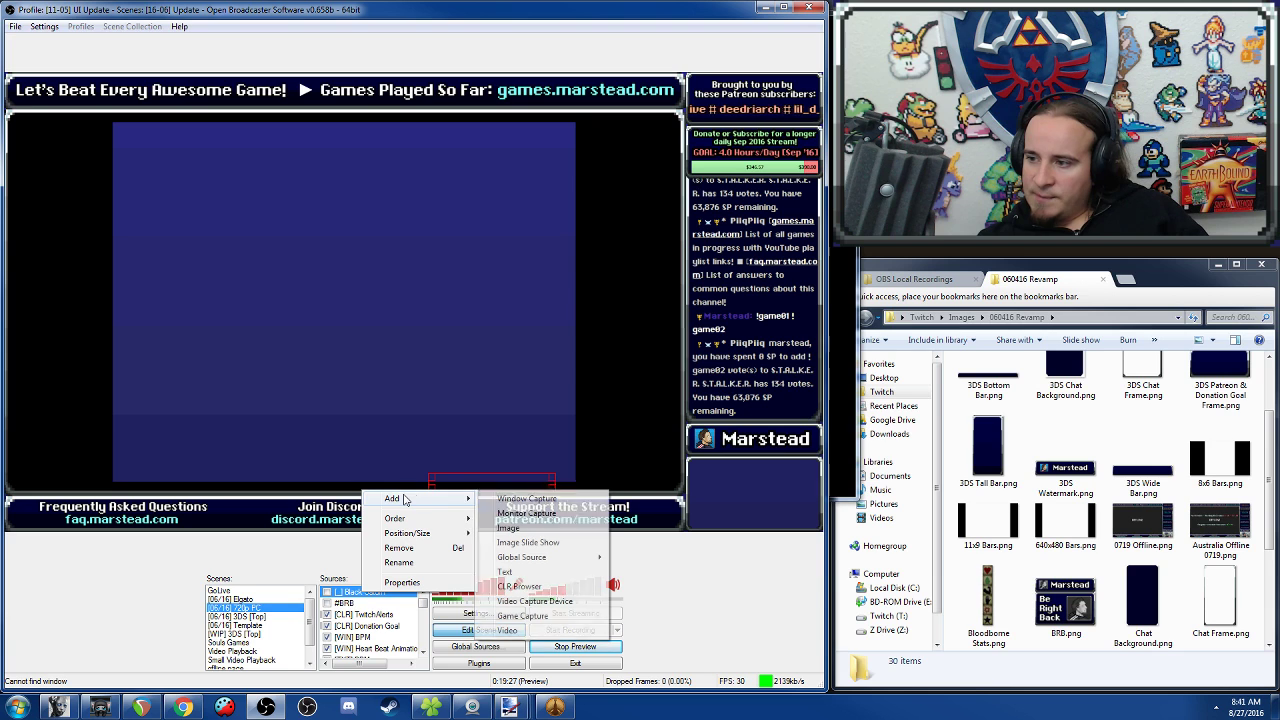
click(525, 616)
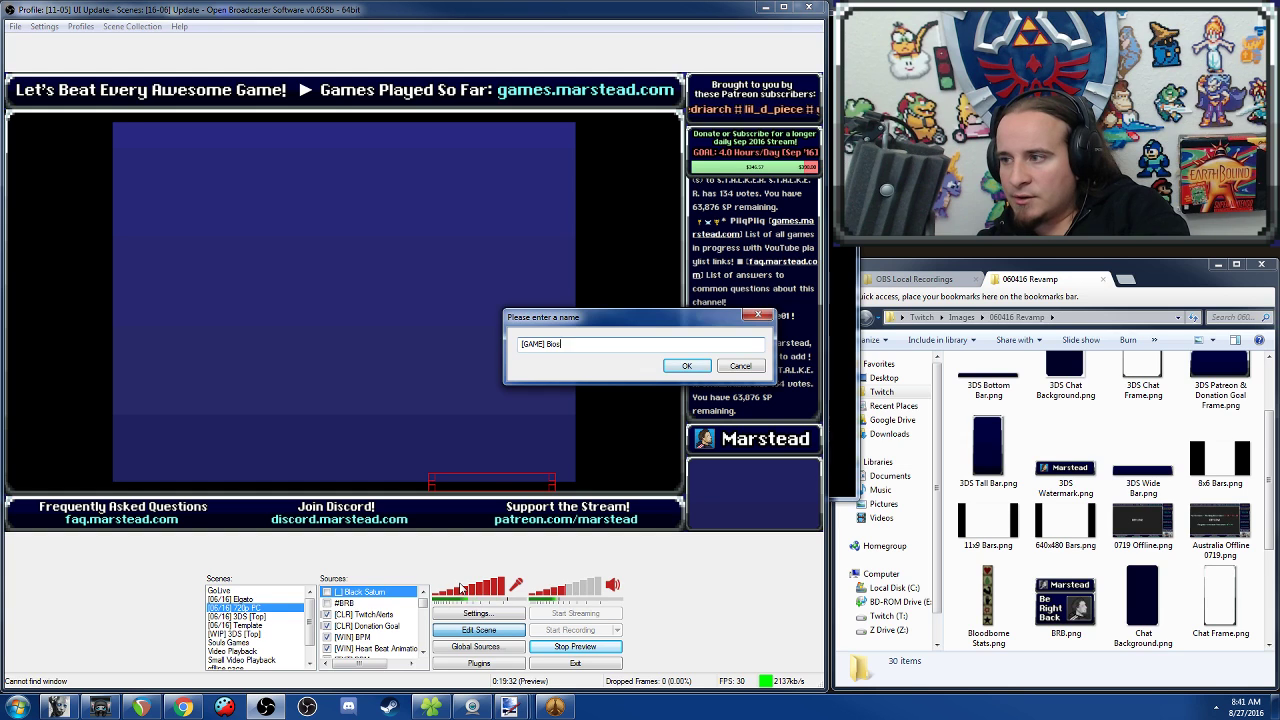
text([GAME] Bioshock)
key(Return)
key(Return)
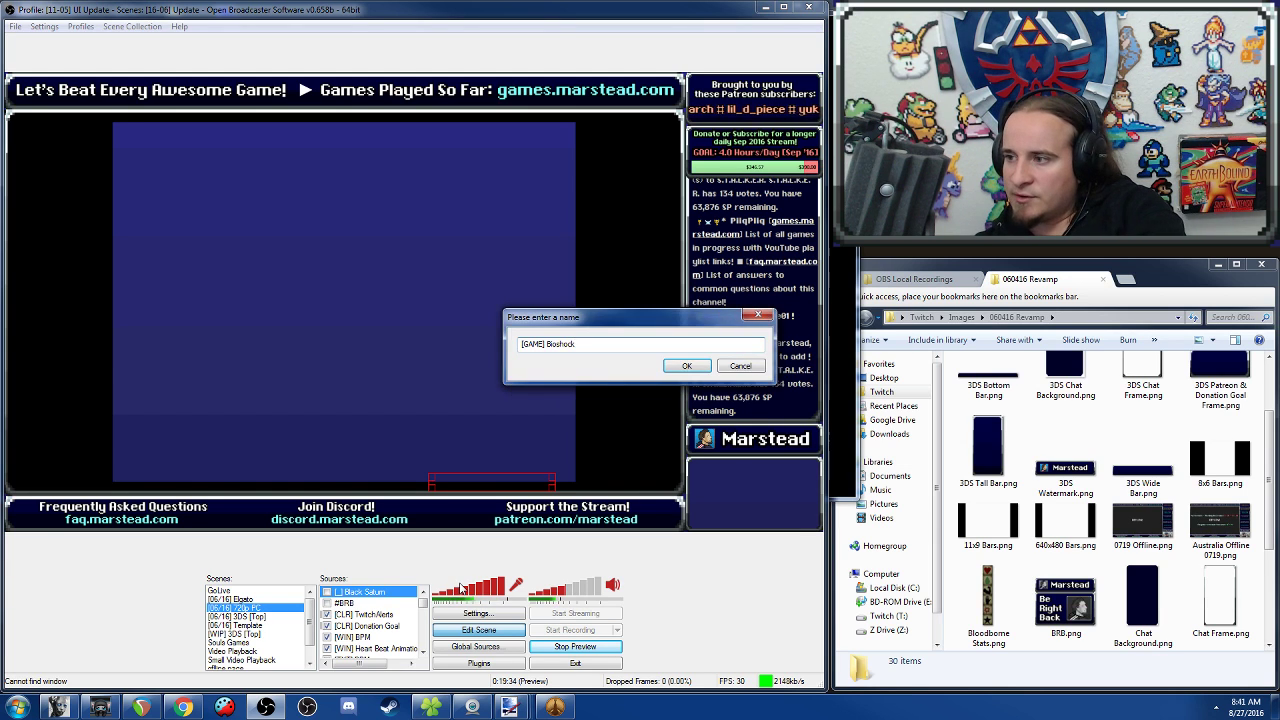
text(2)
key(Return)
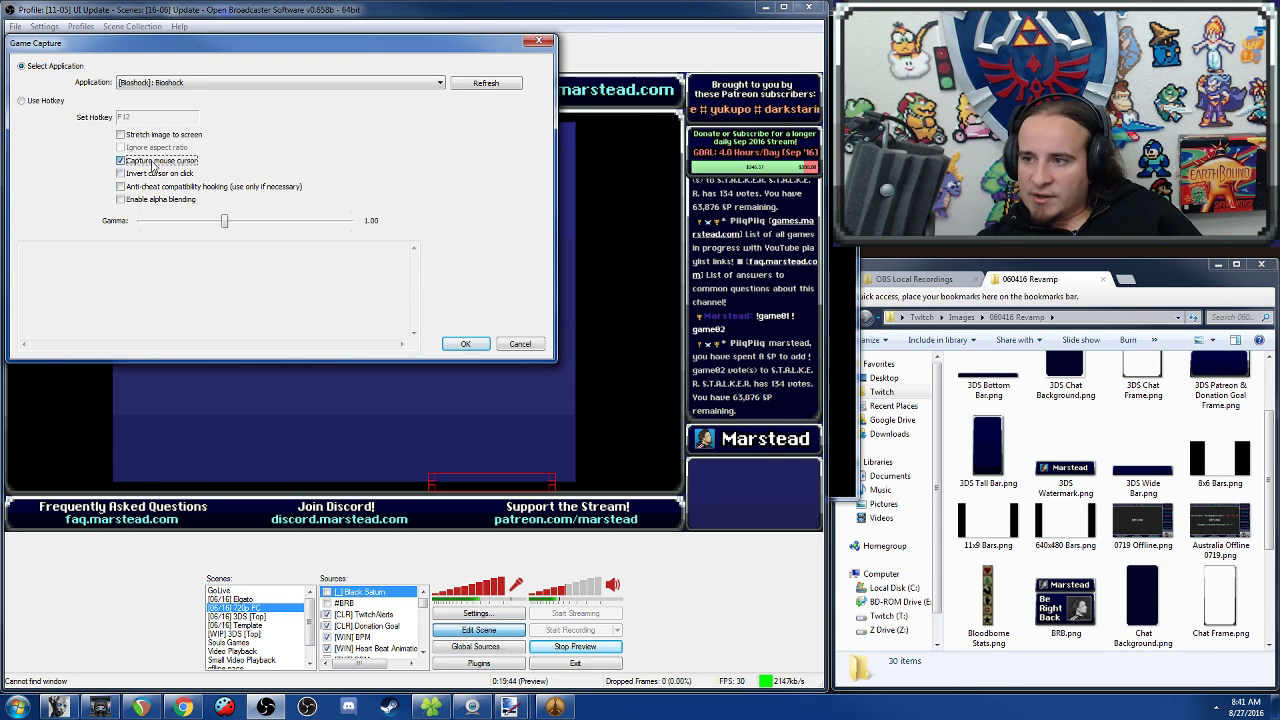
click(478, 345)
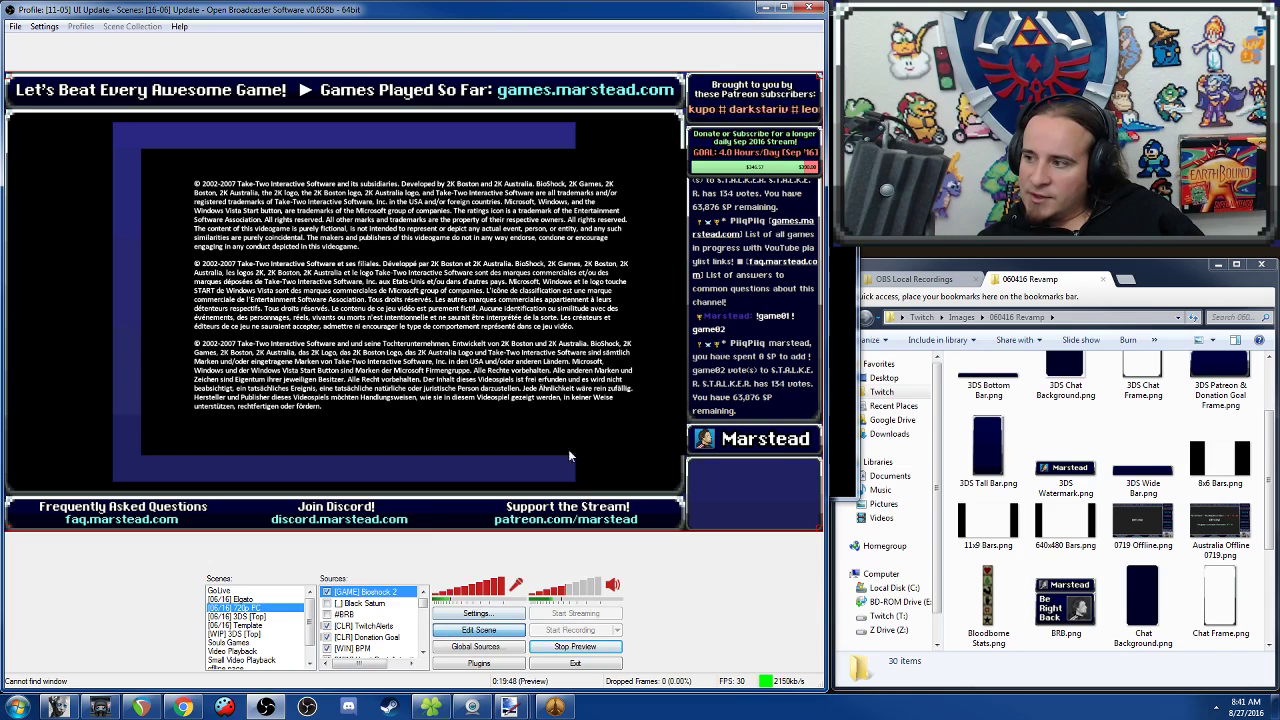
Set [GAME] Bioshock 2 to stretch its image to the screen, and shrink the capture in the scene preview.
double_click(303, 169)
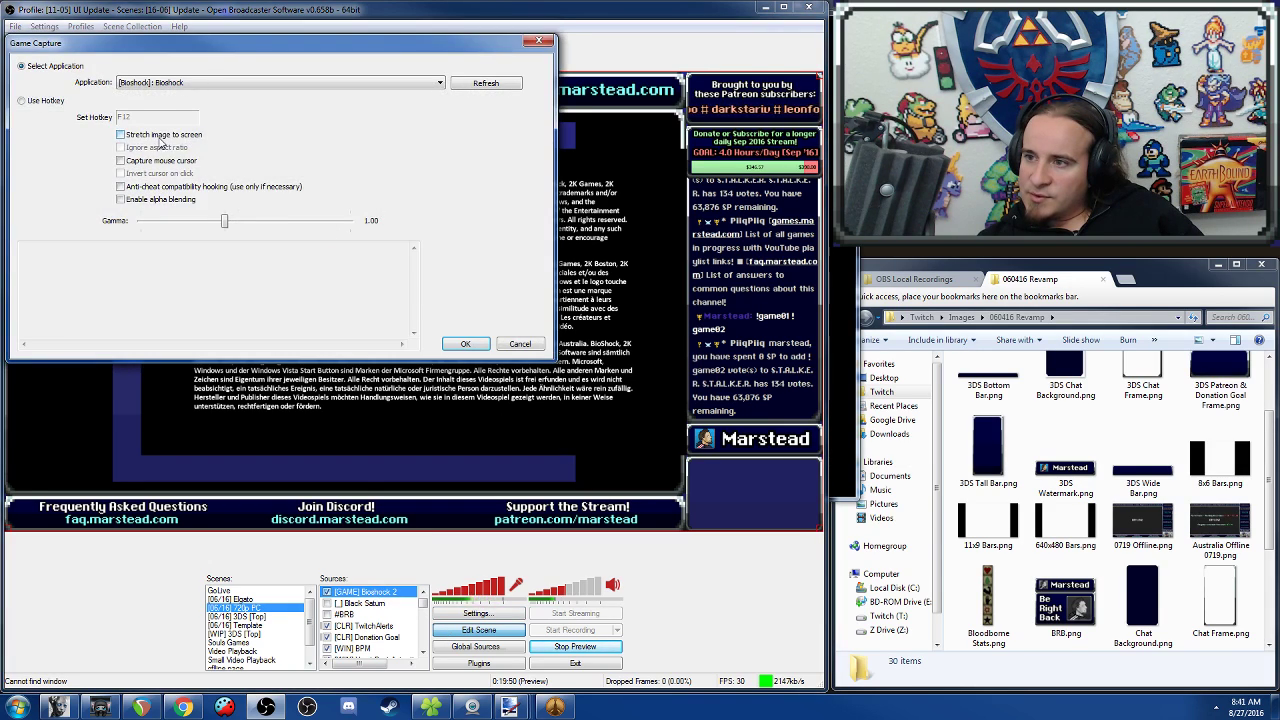
click(481, 342)
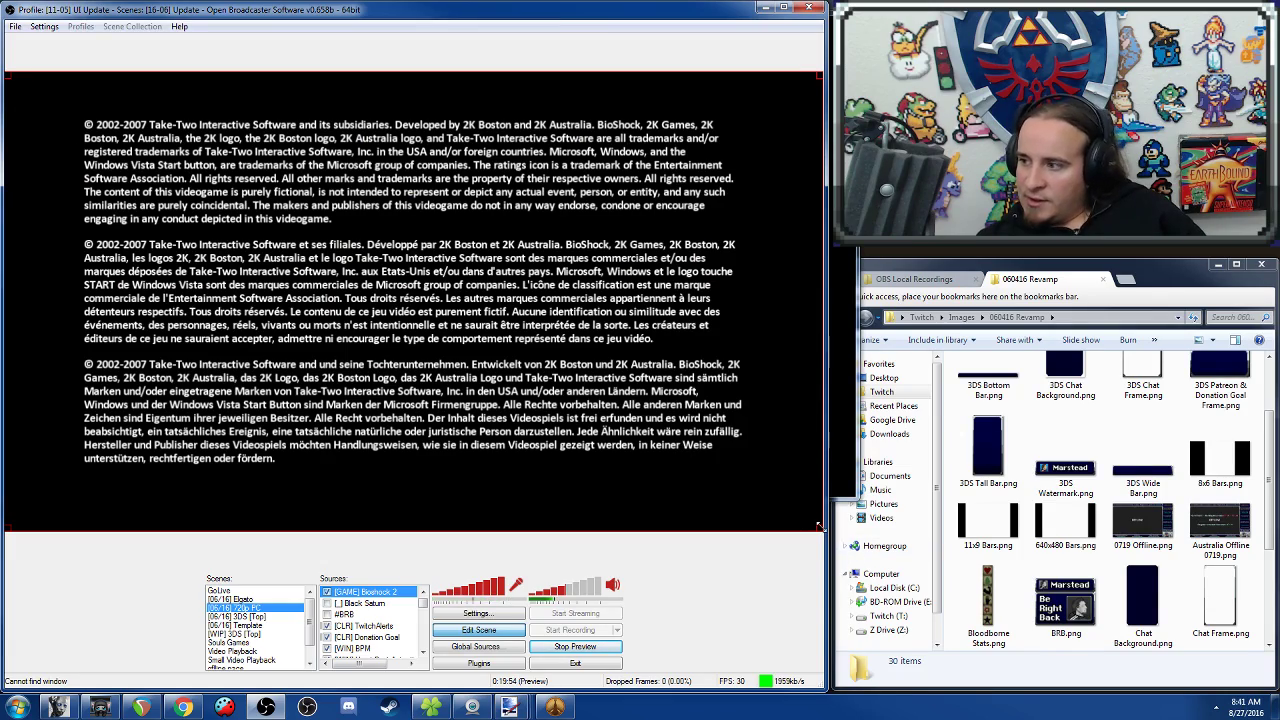
drag(818, 527, 487, 327)
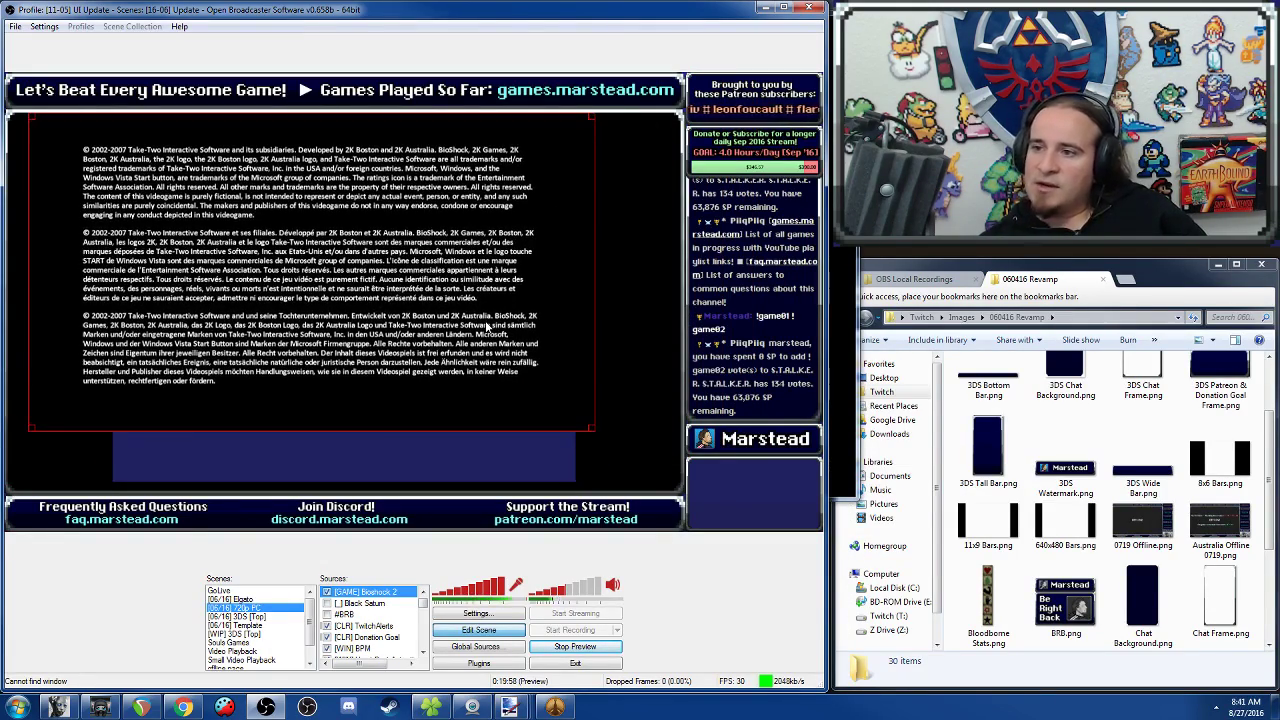
Nudge the Bioshock capture to the left edge of the game frame and enlarge it to fill the frame.
key(Left)
key(Left)
key(Left)
key(Left)
key(Left)
key(Left)
key(Left)
key(Left)
key(Left)
key(Left)
key(Left)
key(Left)
key(Left)
key(Left)
key(Left)
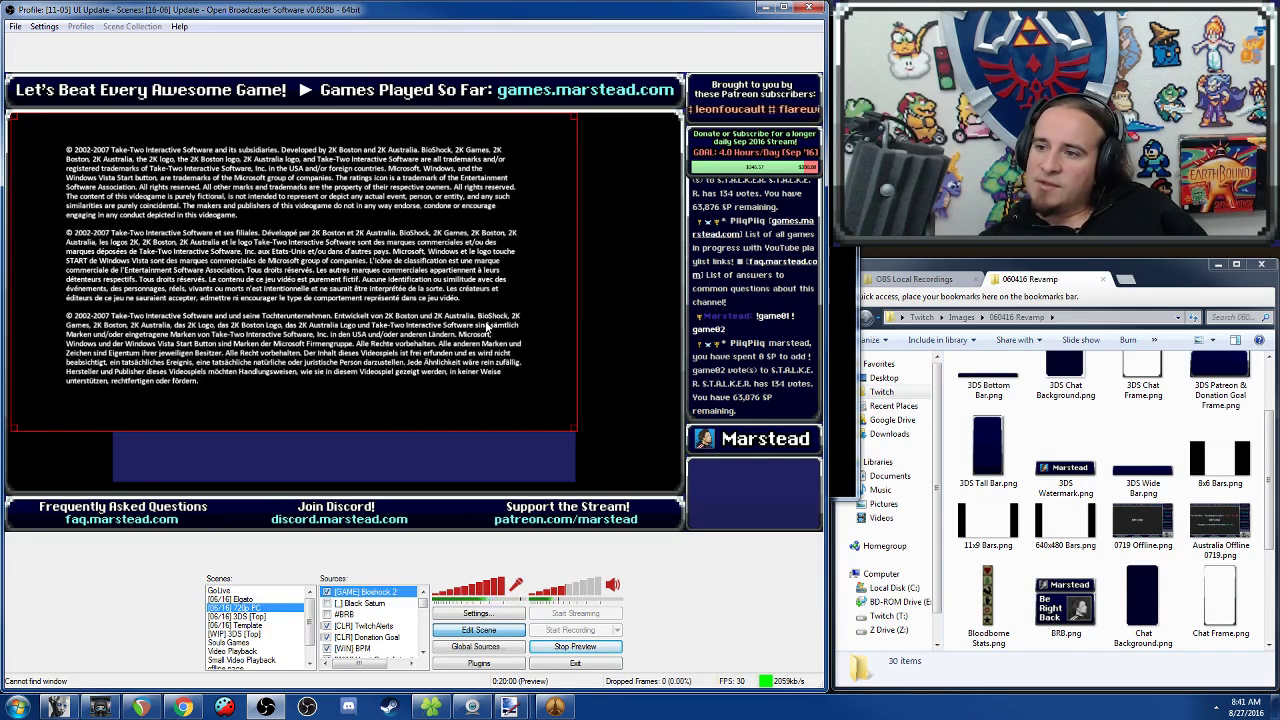
key(Left)
key(Left)
key(Left)
key(Left)
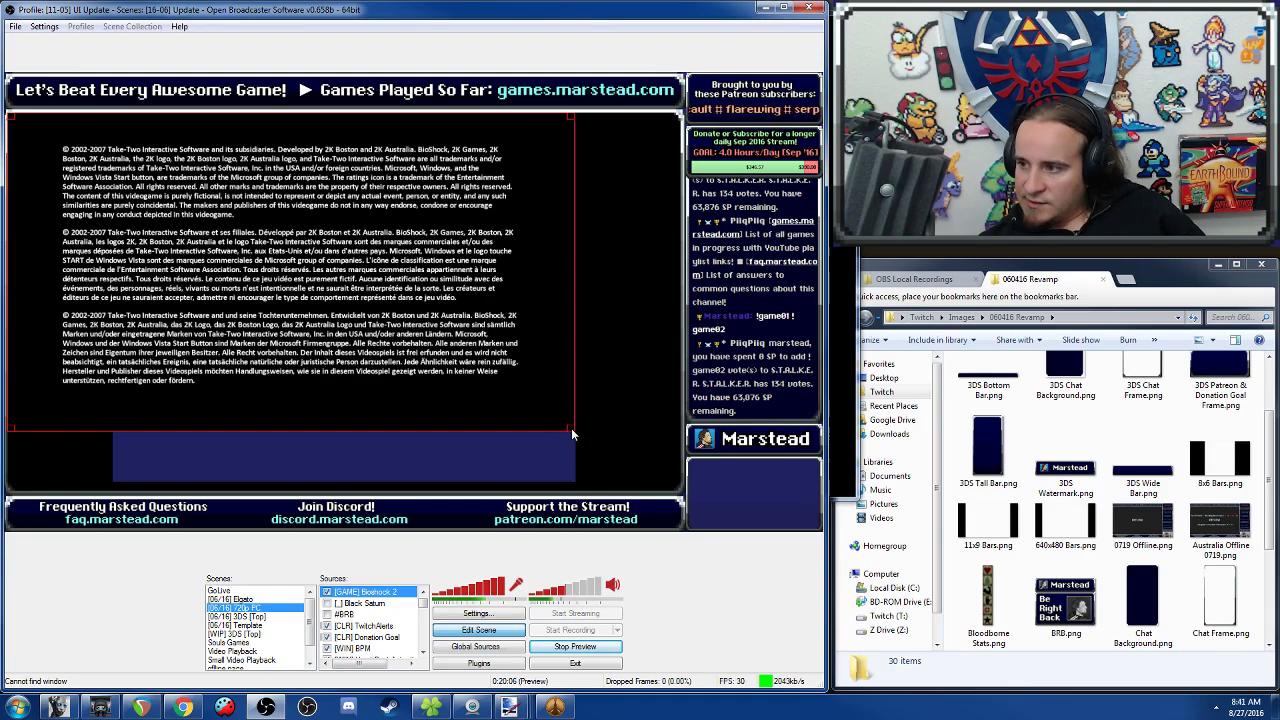
drag(572, 434, 677, 456)
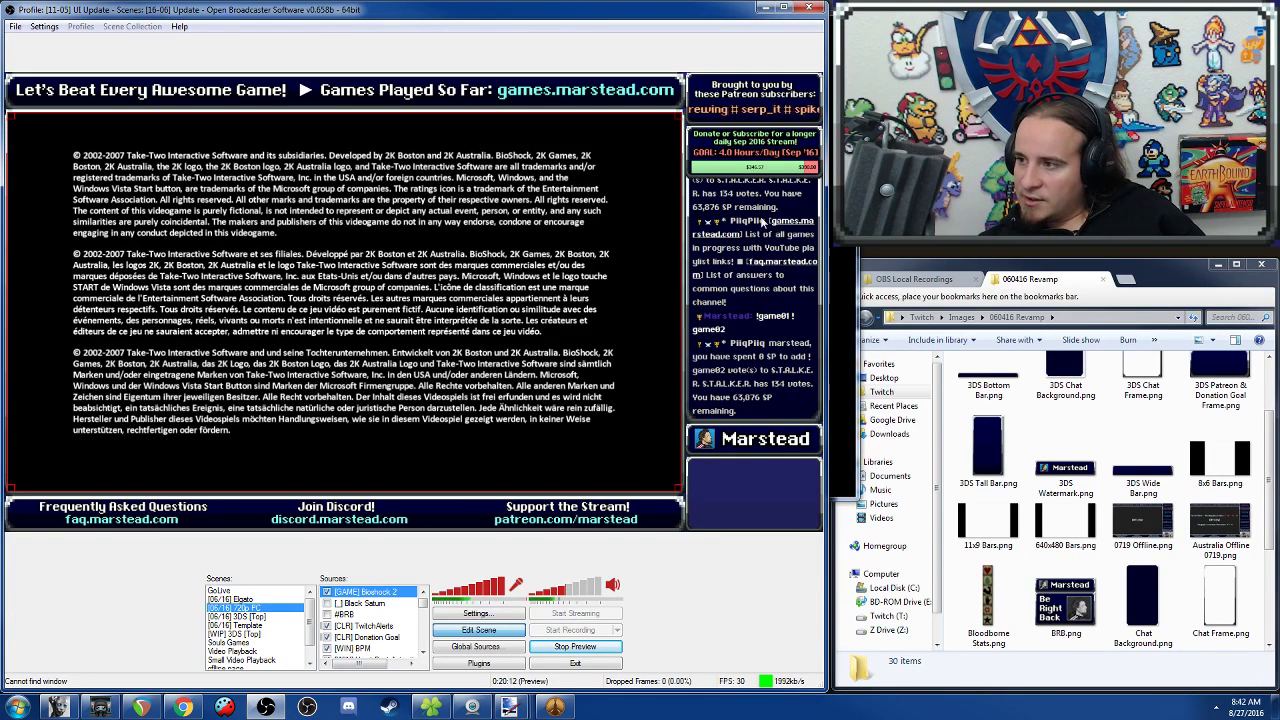
Move the [GAME] Bioshock 2 source down the source order to just below [BG] Frame: 720p.
click(738, 212)
click(340, 594)
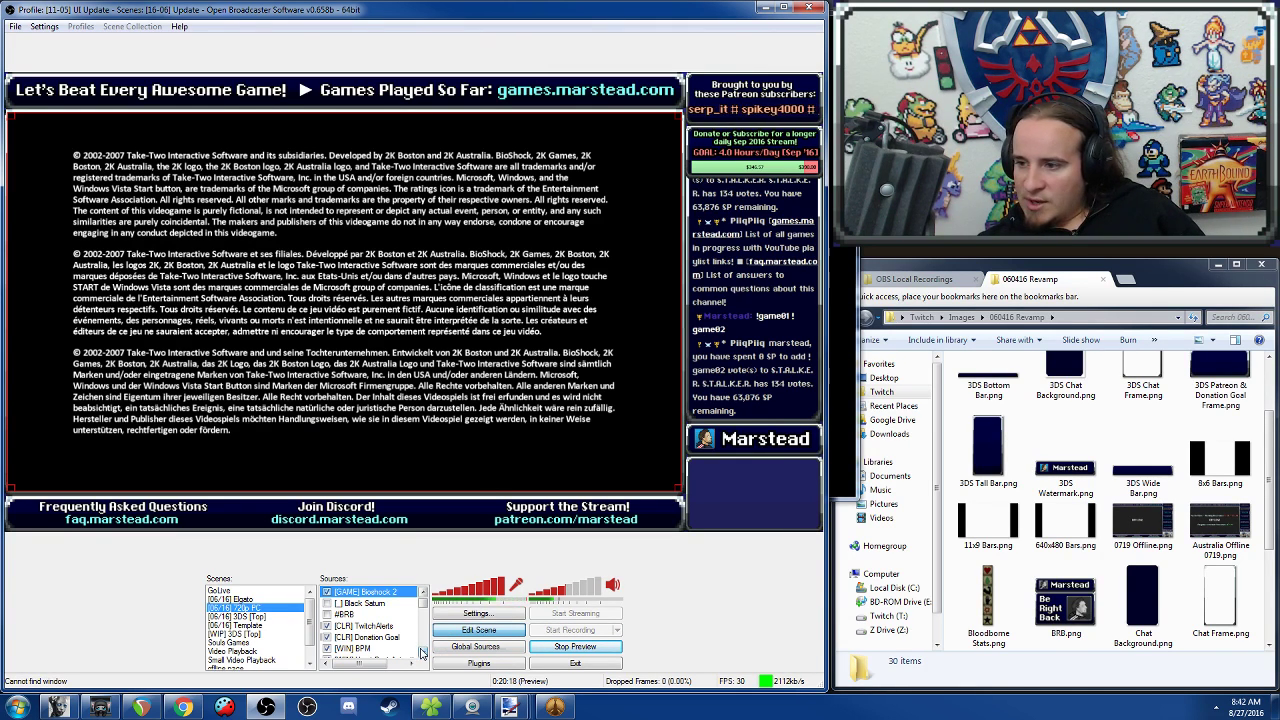
scroll(421, 653, down, 4)
scroll(421, 653, up, 6)
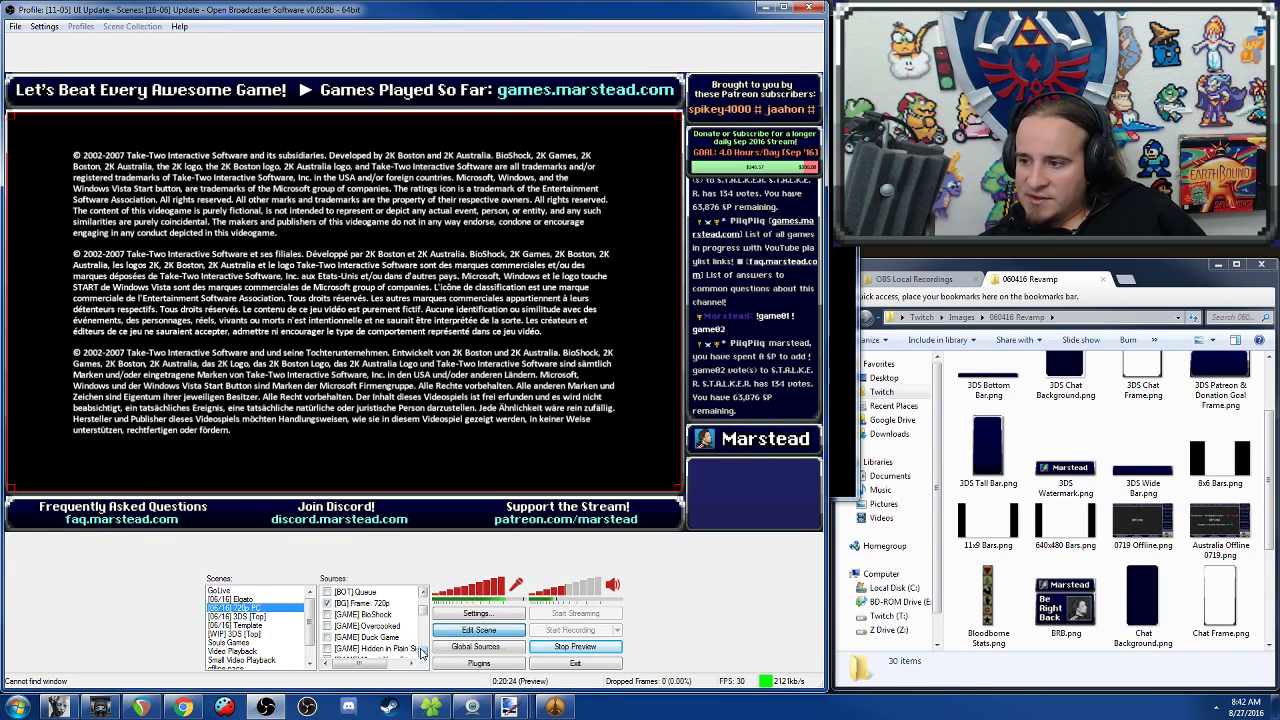
key(ctrl+Up)
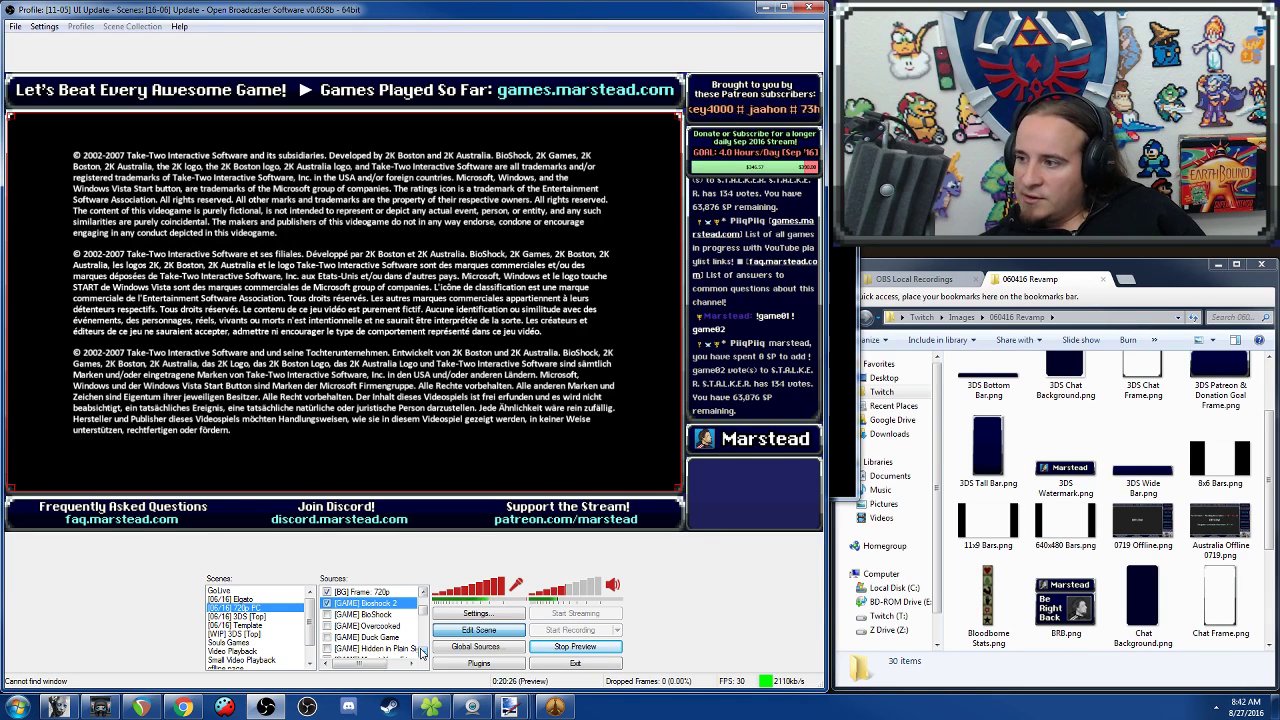
Leave scene editing, raise [GAME] Bioshock 2 above [BG] Frame: 720p and lower it back beneath the frame.
click(741, 371)
click(347, 604)
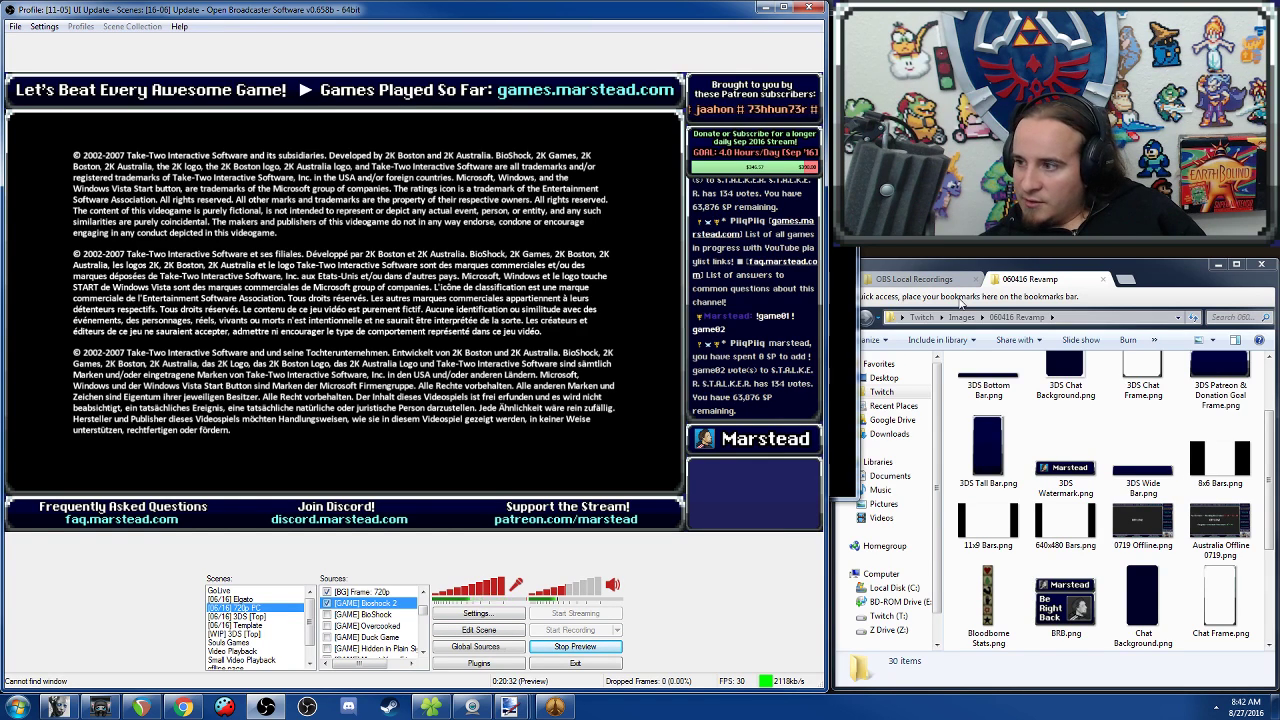
key(ctrl+Up)
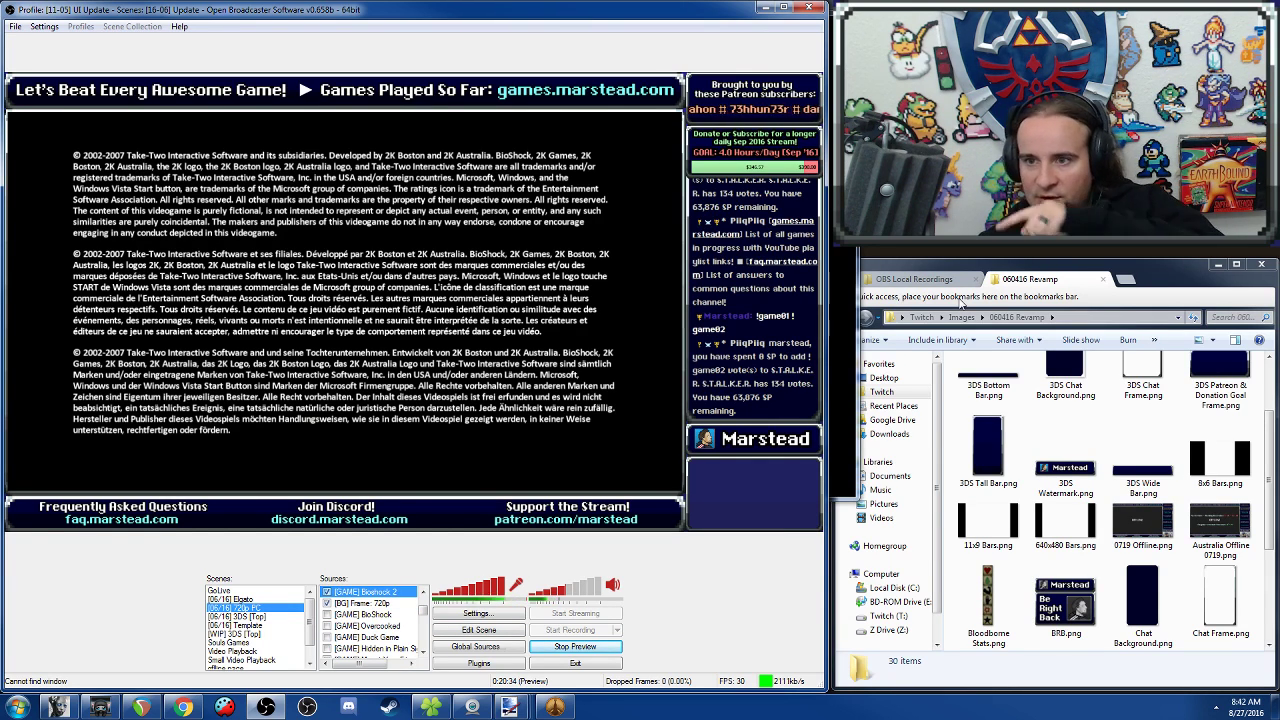
key(ctrl+Down)
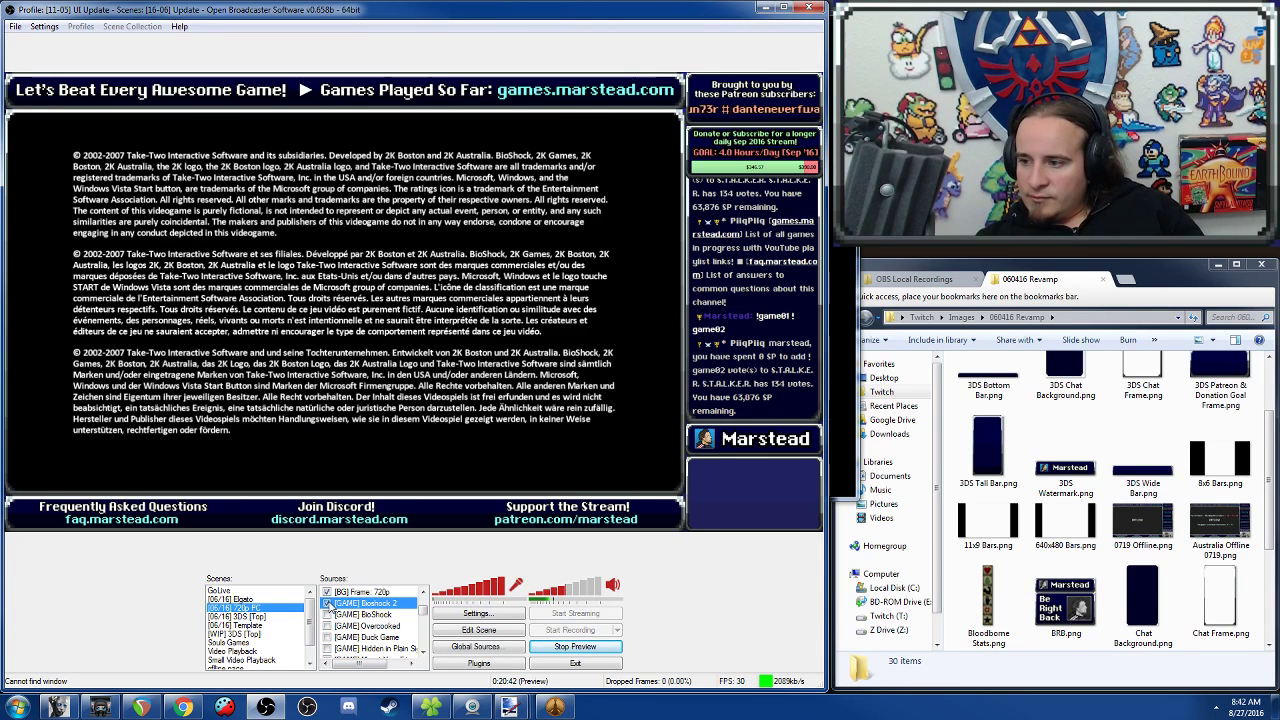
Remove the [GAME] Bioshock 2 source from the 720p PC scene and confirm its deletion.
right_click(360, 609)
click(400, 566)
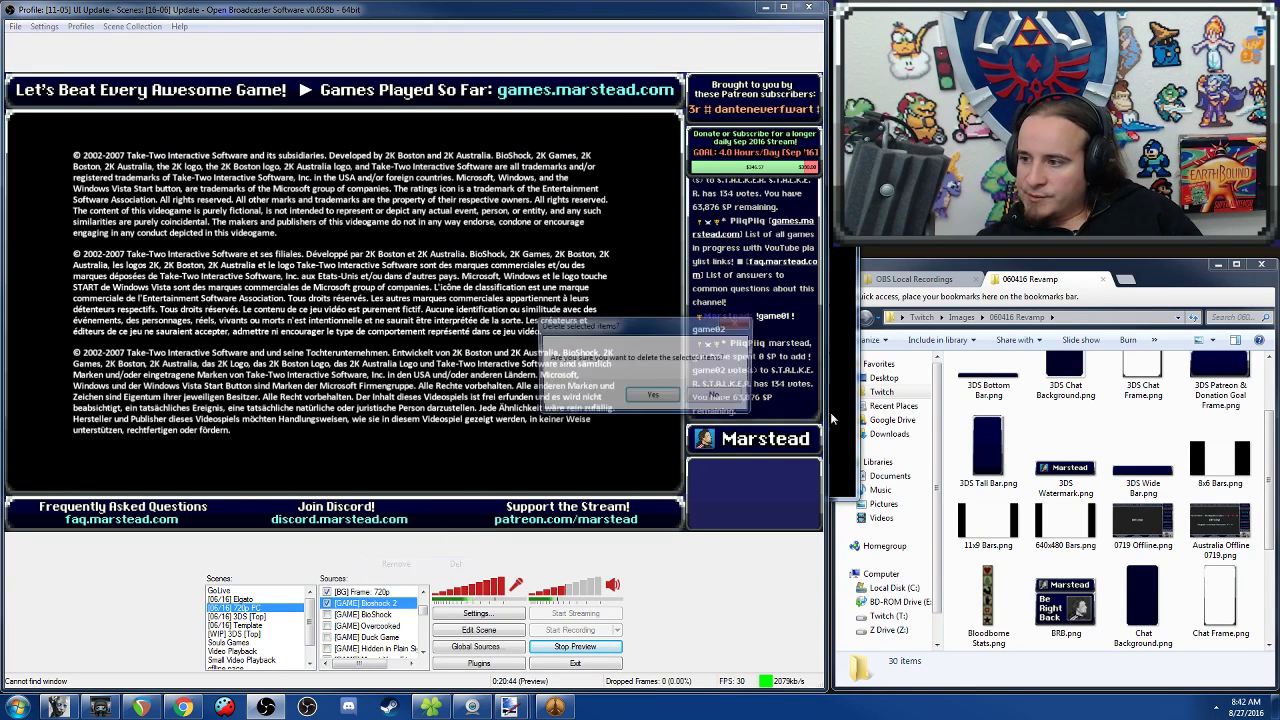
click(640, 394)
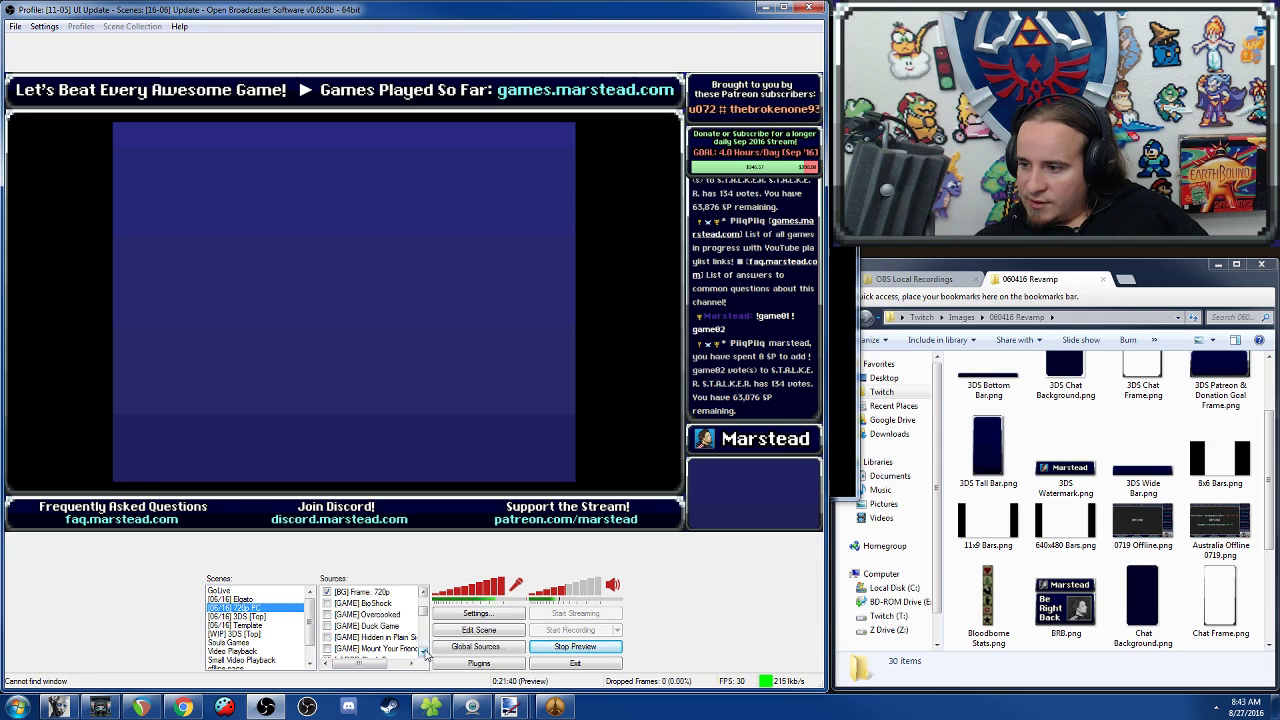
Look through the remaining 720p PC sources and add a new scene with the default name after Empty Scene.
scroll(424, 652, down, 2)
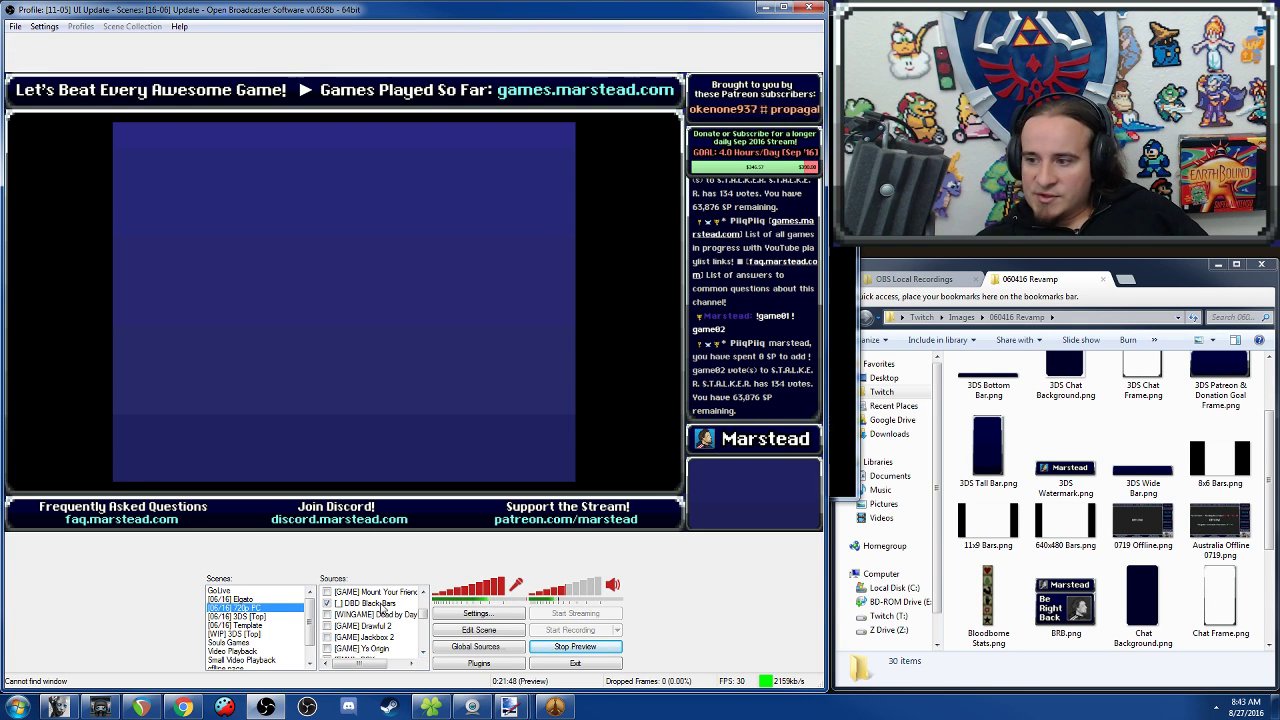
scroll(314, 652, down, 2)
click(240, 660)
right_click(245, 658)
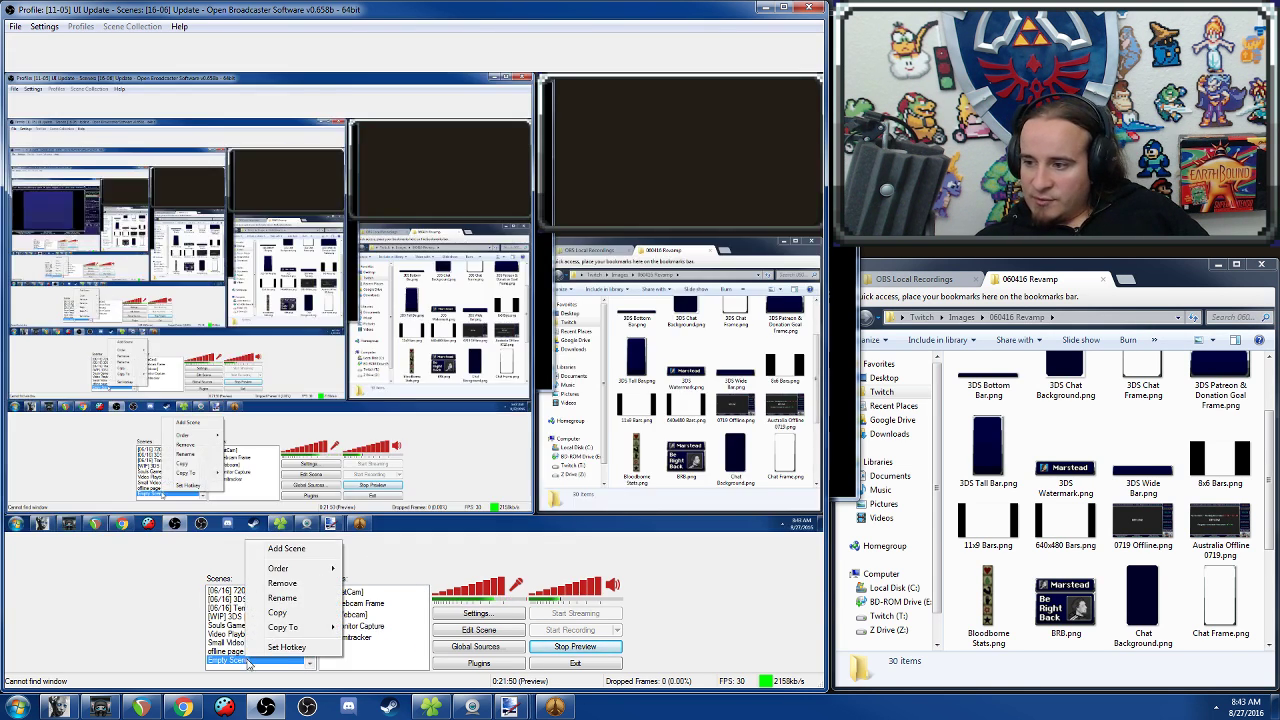
click(287, 548)
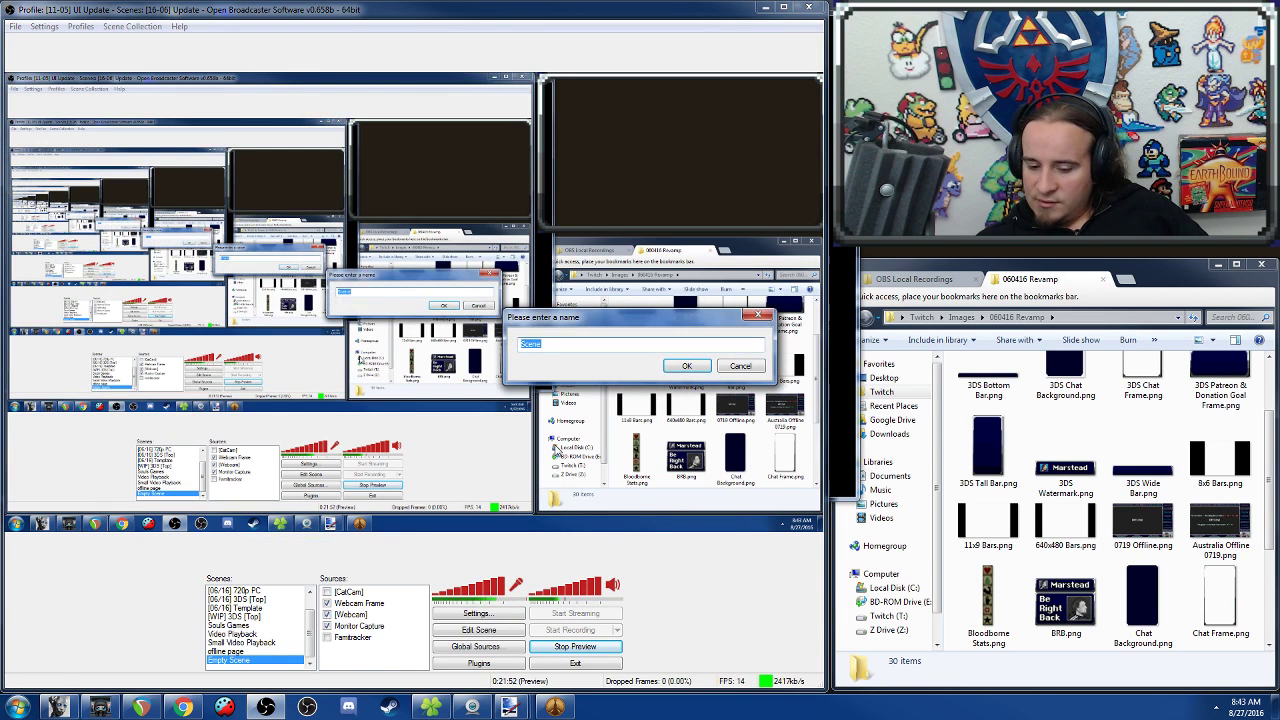
click(676, 366)
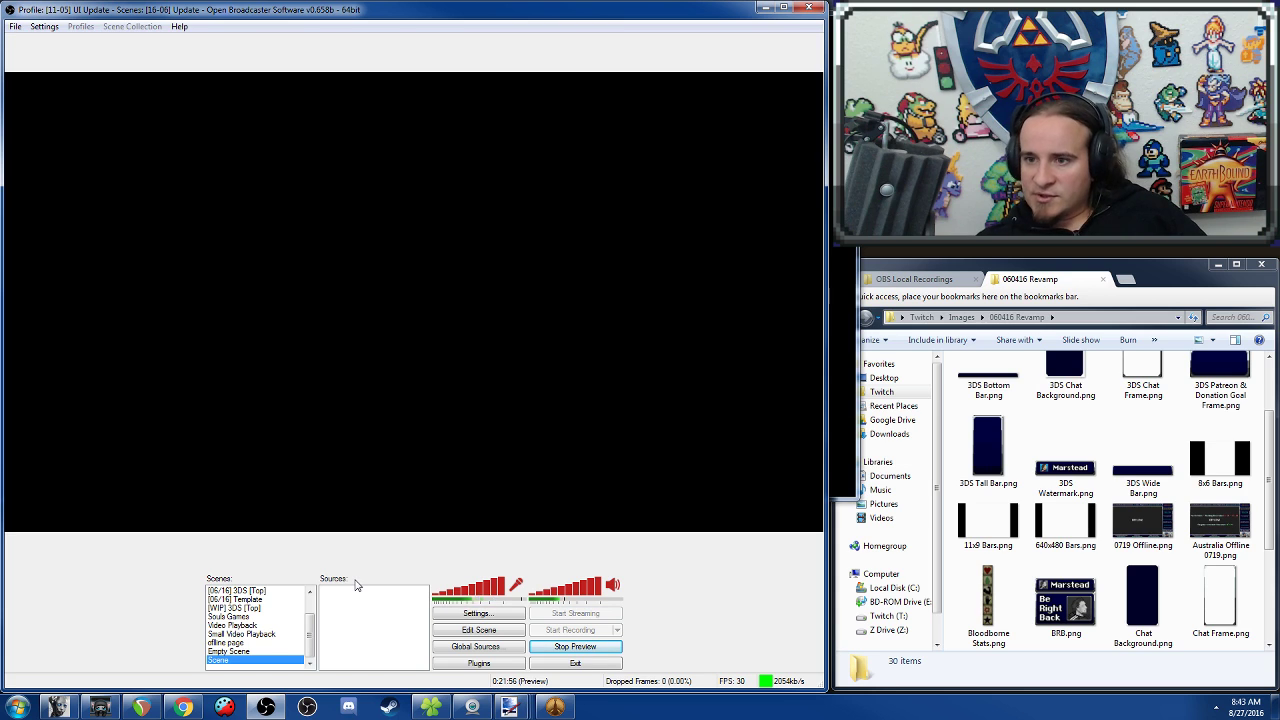
Add an image source with the default name to the new scene, using BRB.png from the 060416 Revamp folder.
right_click(355, 594)
mouse_move(377, 606)
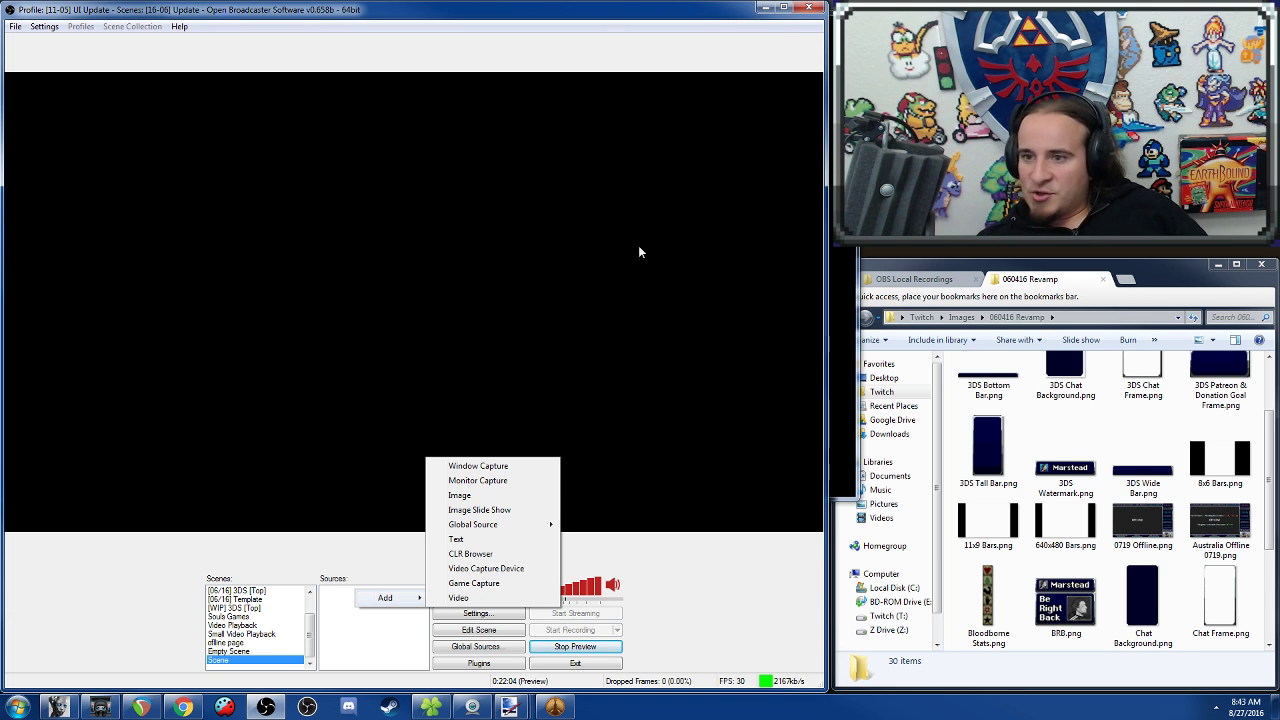
click(458, 495)
click(687, 366)
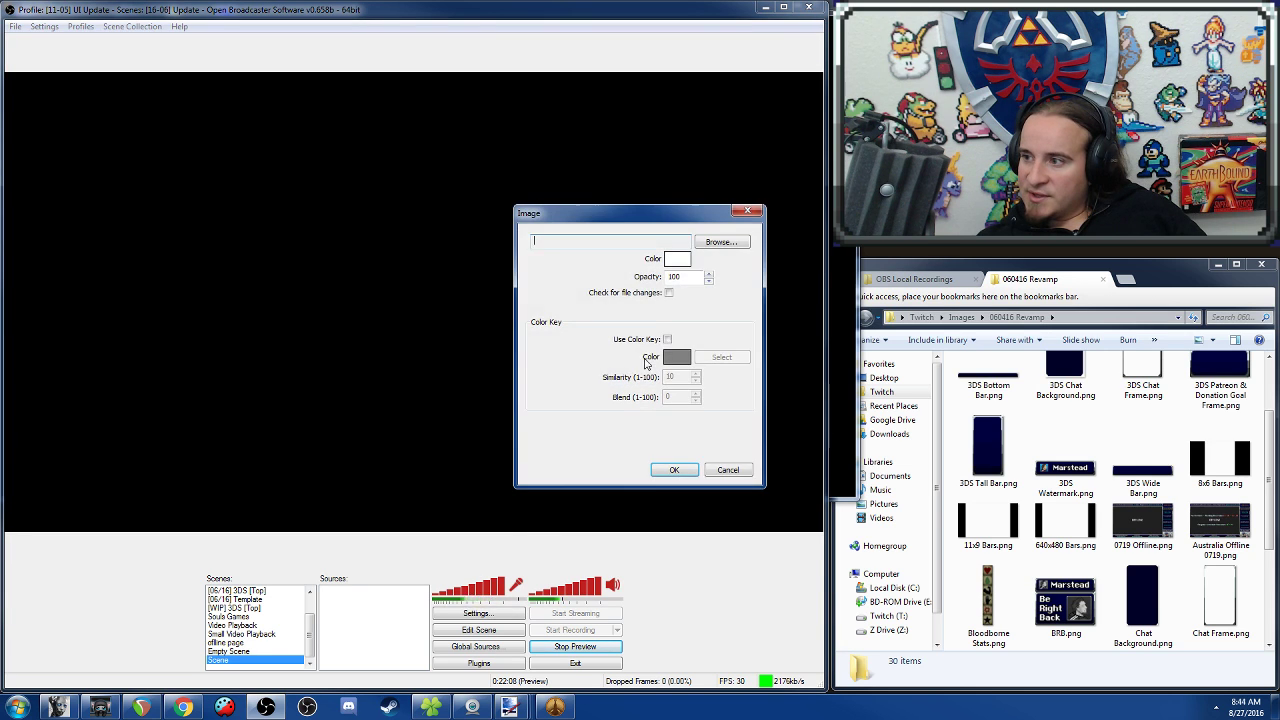
click(714, 243)
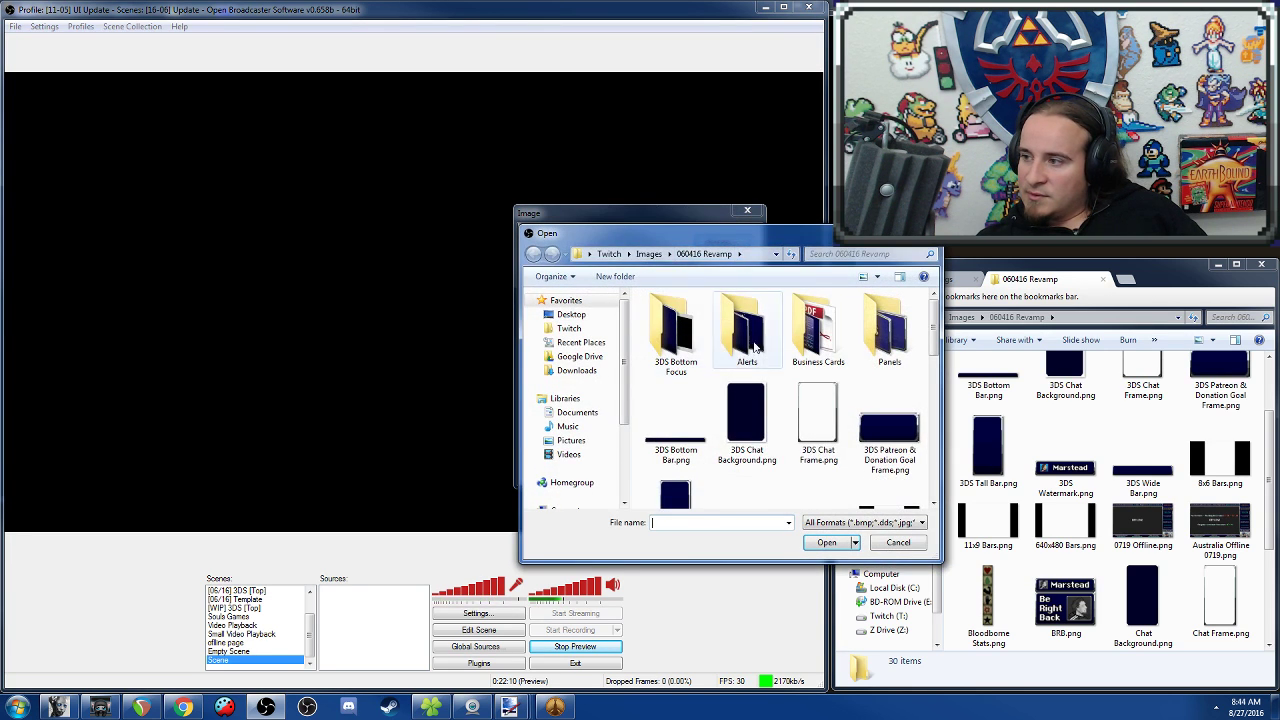
click(824, 403)
scroll(824, 403, down, 2)
click(746, 415)
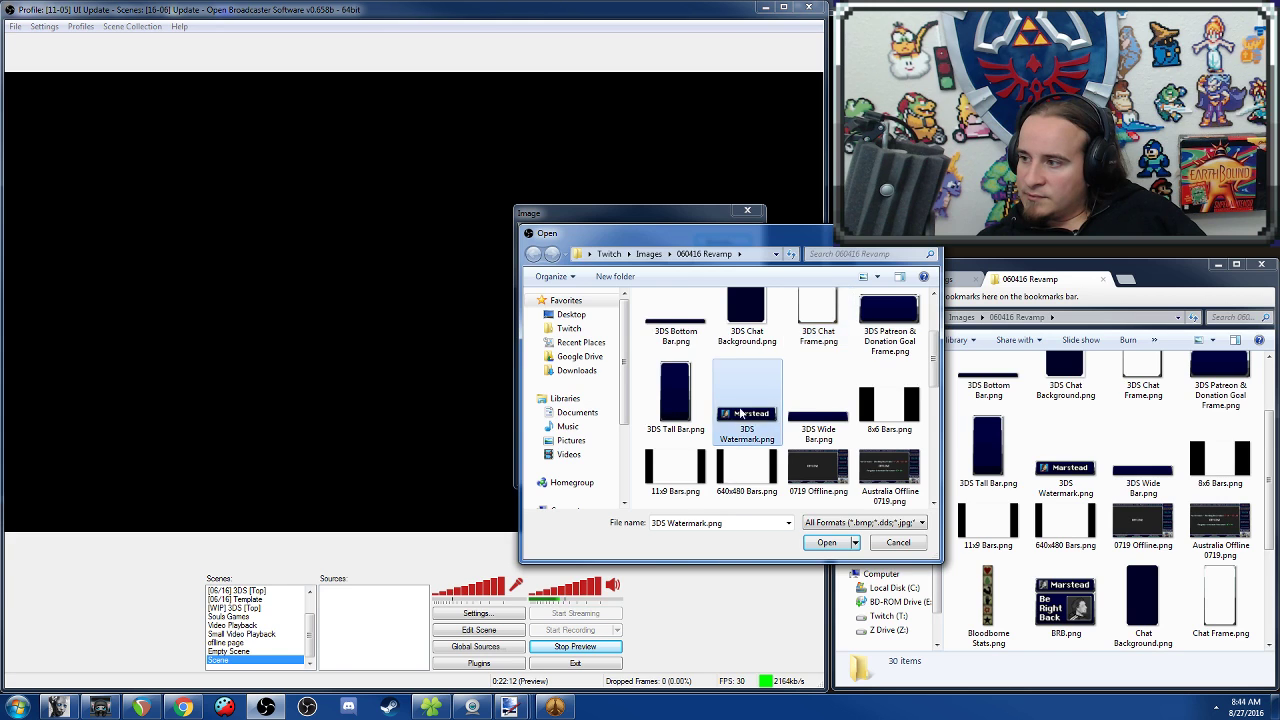
scroll(740, 400, down, 3)
double_click(742, 340)
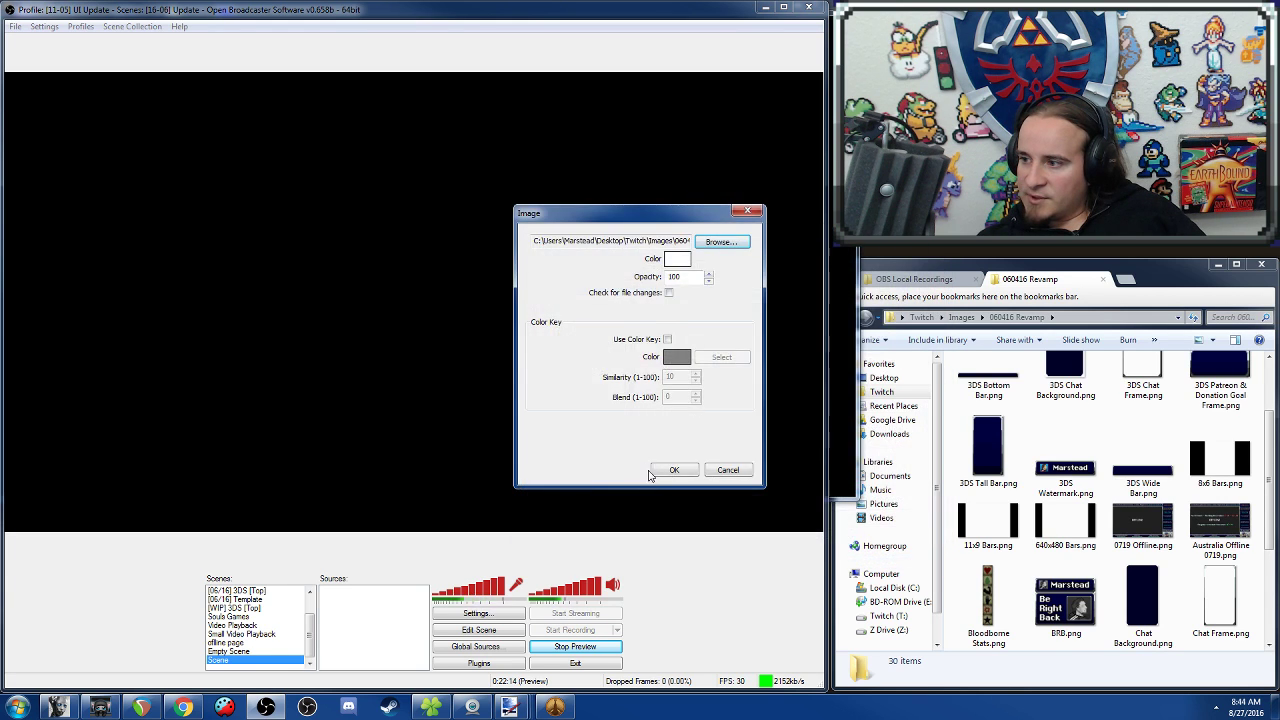
click(660, 472)
Edit the scene to place the Be Right Back image in its lower-right corner and enlarge it to almost double size.
click(479, 630)
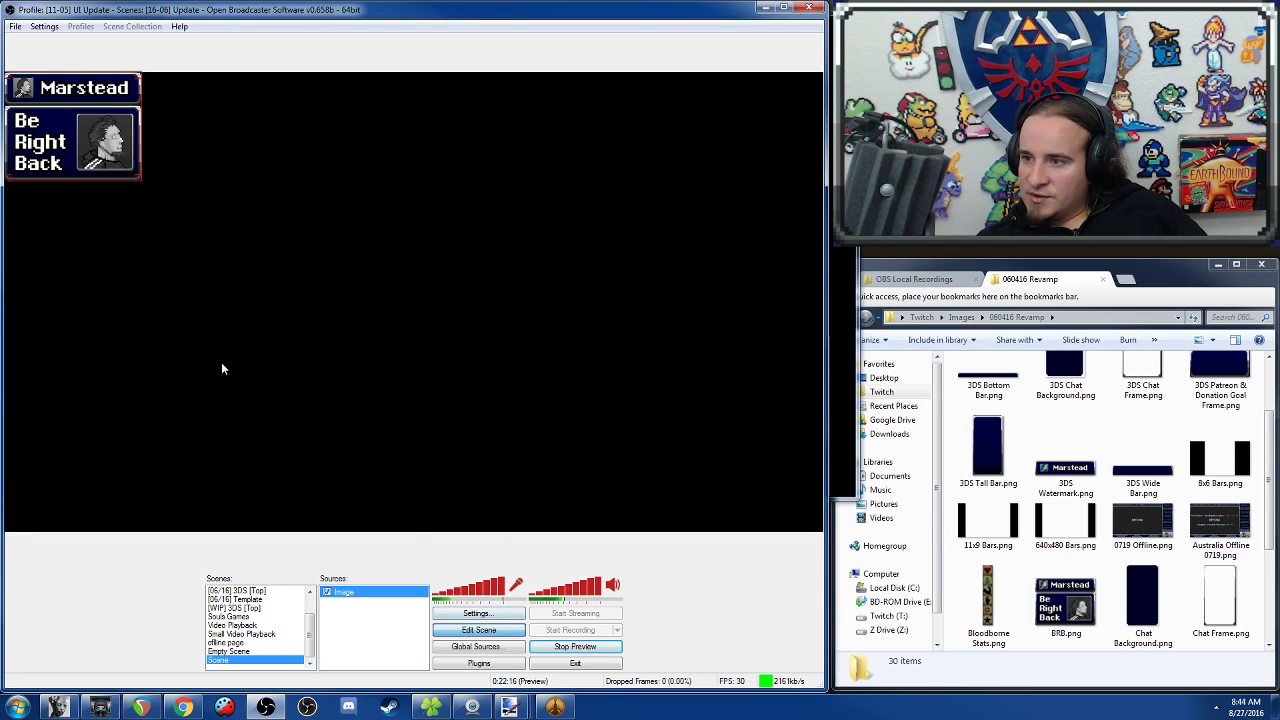
drag(90, 140, 514, 405)
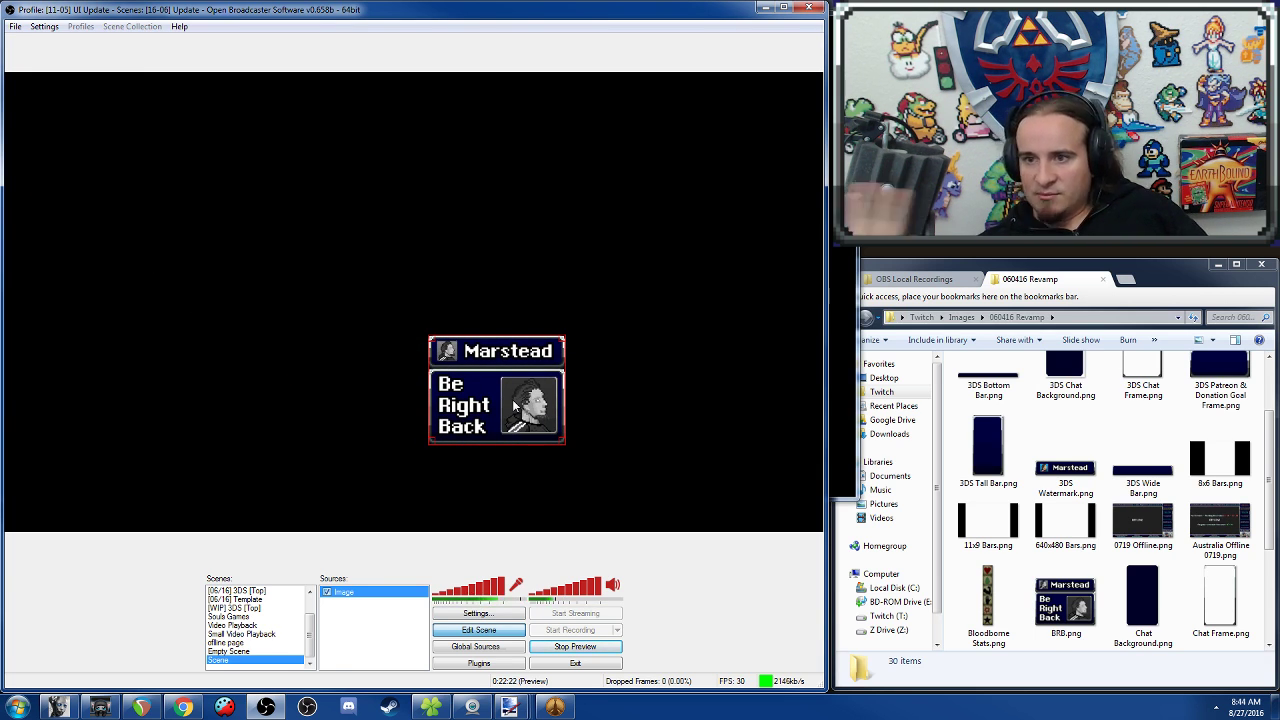
drag(514, 405, 770, 492)
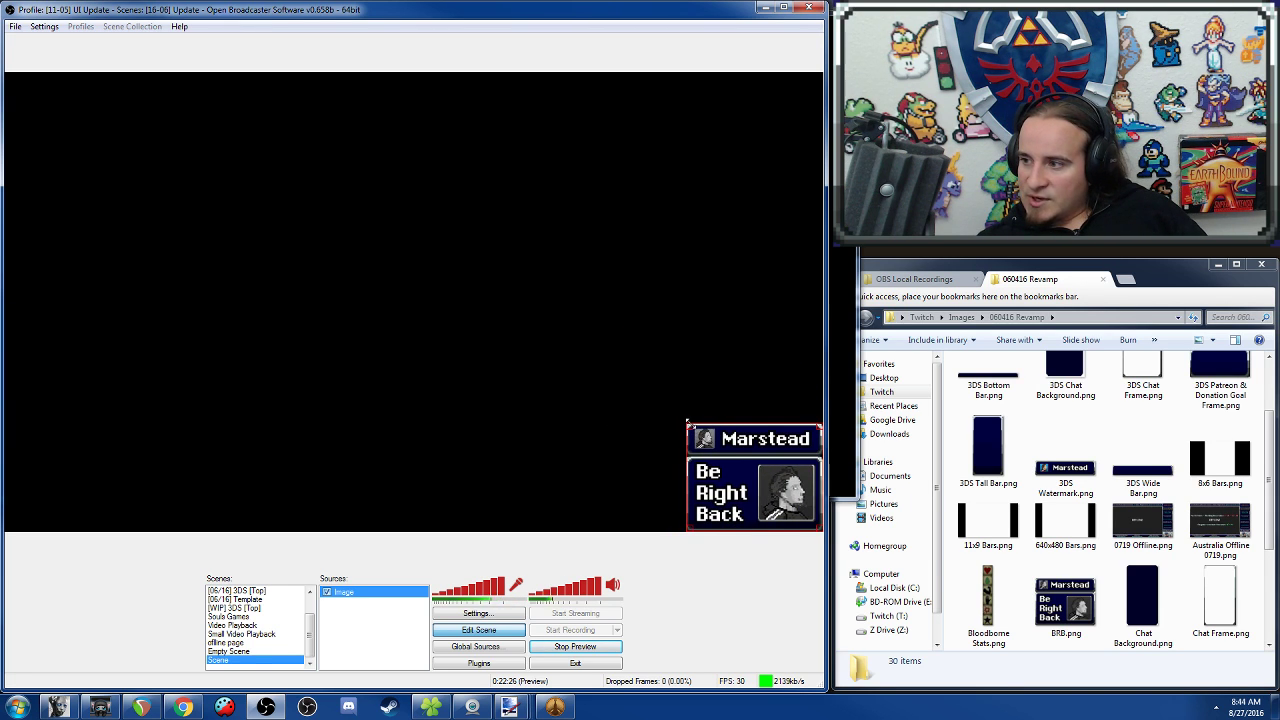
drag(687, 422, 573, 354)
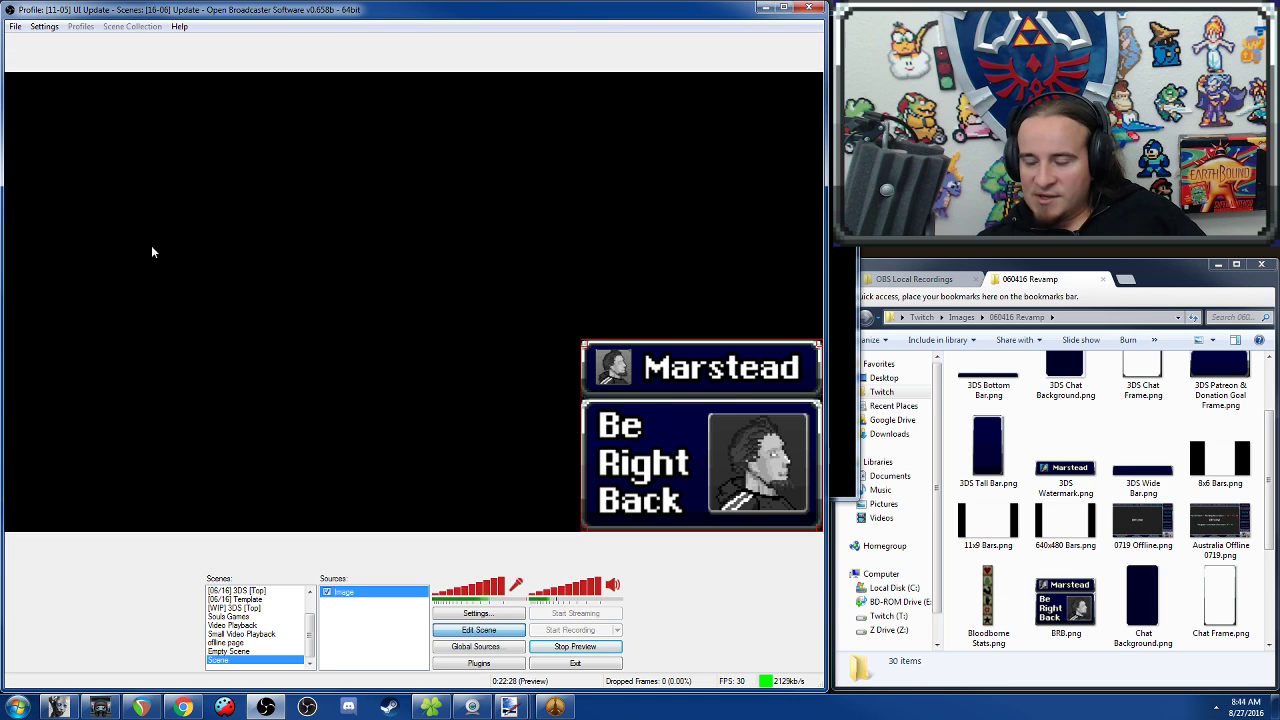
View the source types that can be added to the new scene, and reselect the Be Right Back image.
right_click(277, 210)
right_click(350, 656)
mouse_move(381, 664)
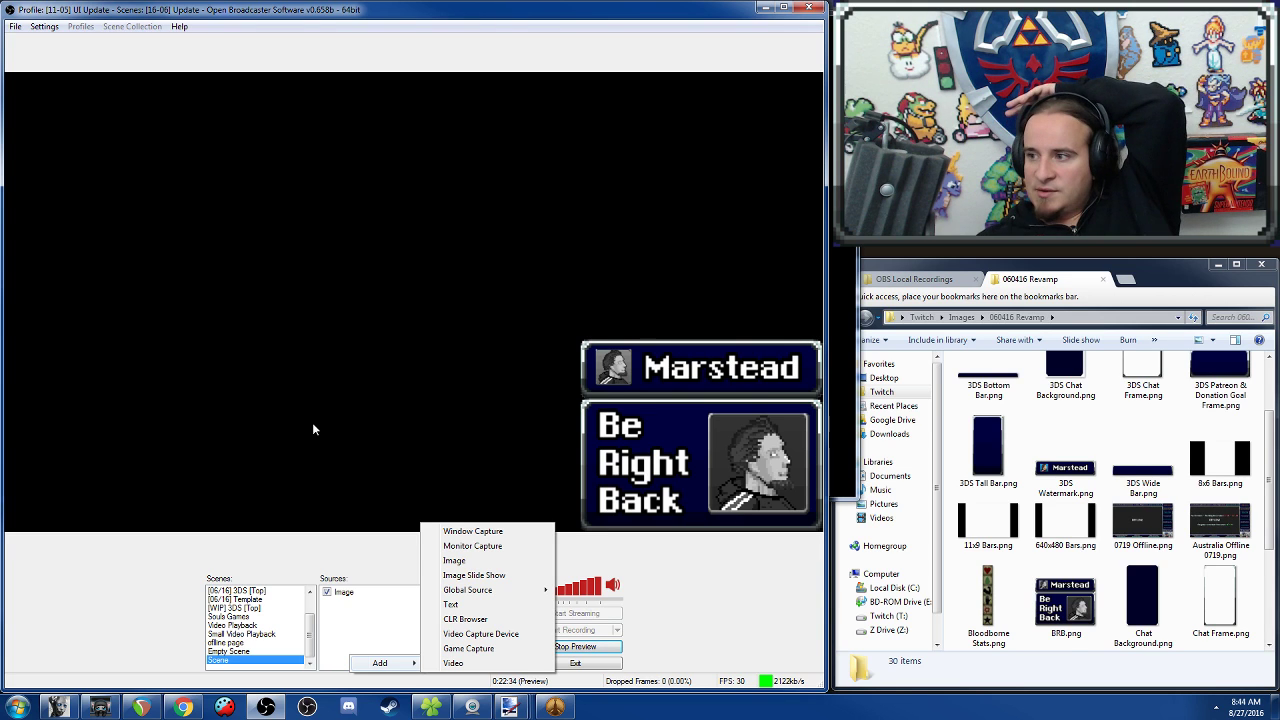
click(743, 420)
mouse_move(743, 420)
mouse_down()
mouse_move(438, 268)
mouse_move(722, 441)
mouse_move(725, 399)
mouse_move(760, 418)
mouse_move(737, 418)
mouse_up()
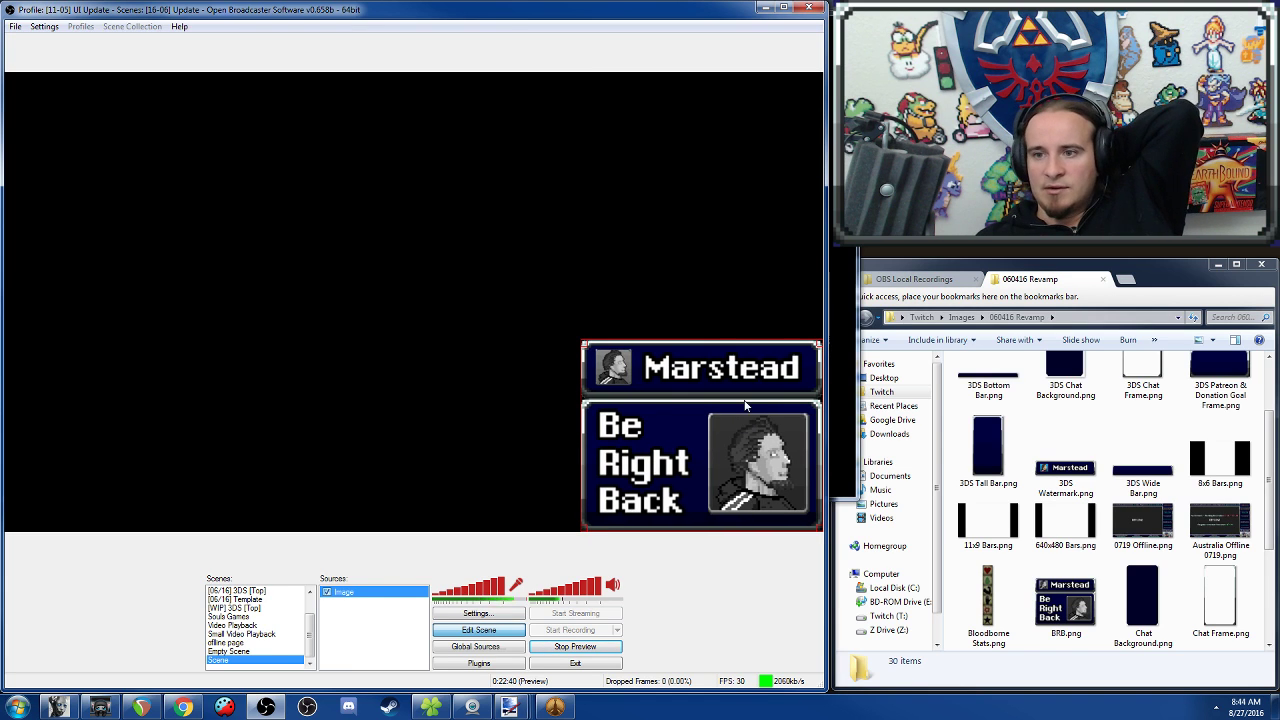
Compare the GoLive scene with the newly created scene, and select the Donation Goal source in GoLive.
scroll(289, 619, up, 3)
click(268, 592)
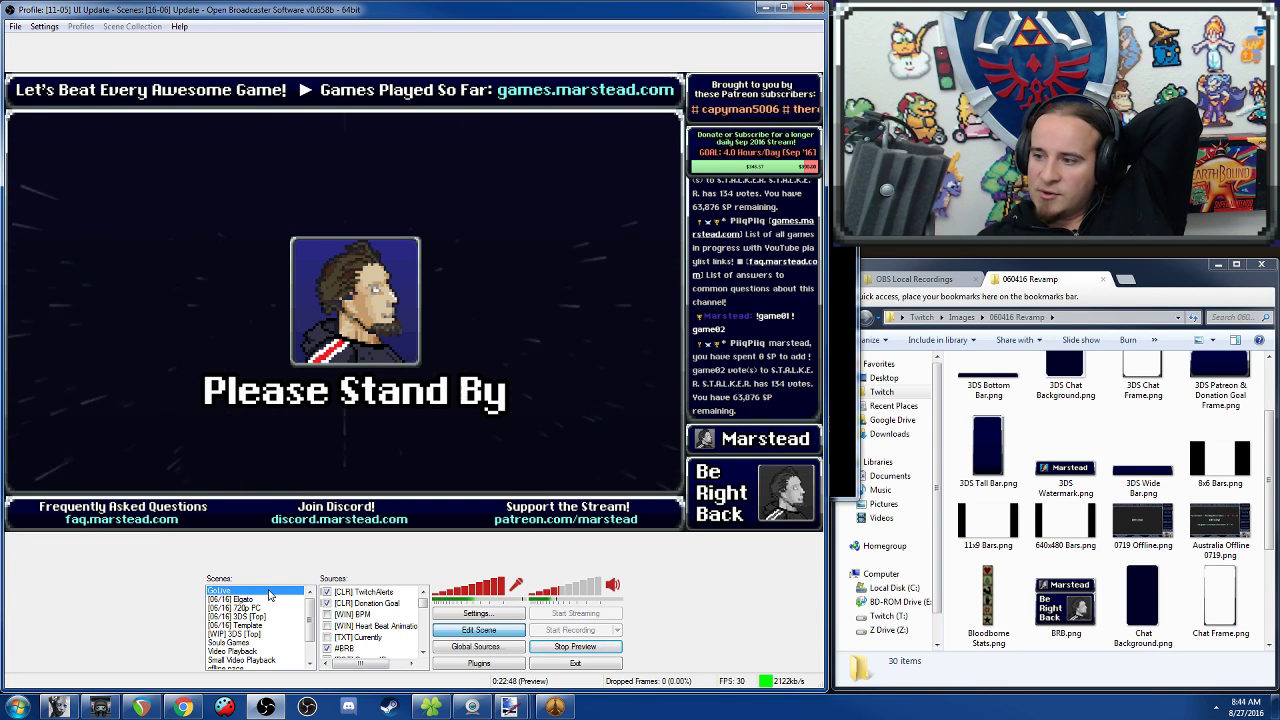
scroll(307, 665, down, 1)
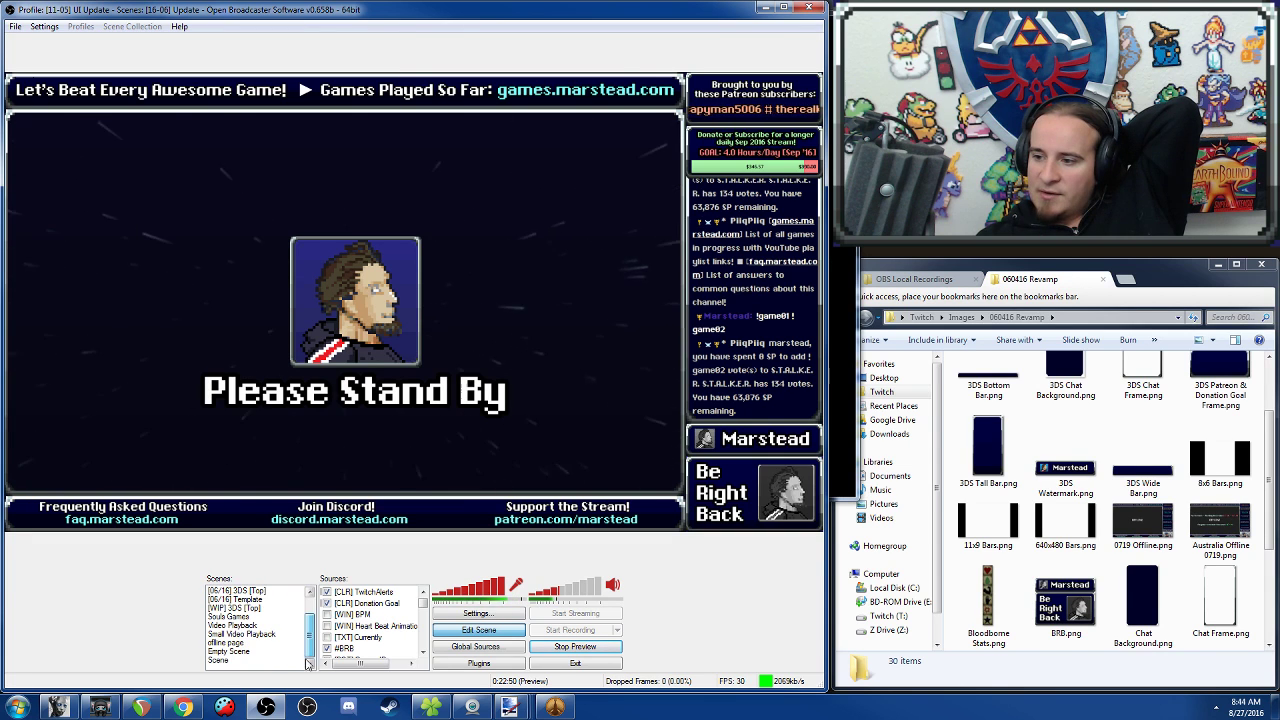
click(216, 662)
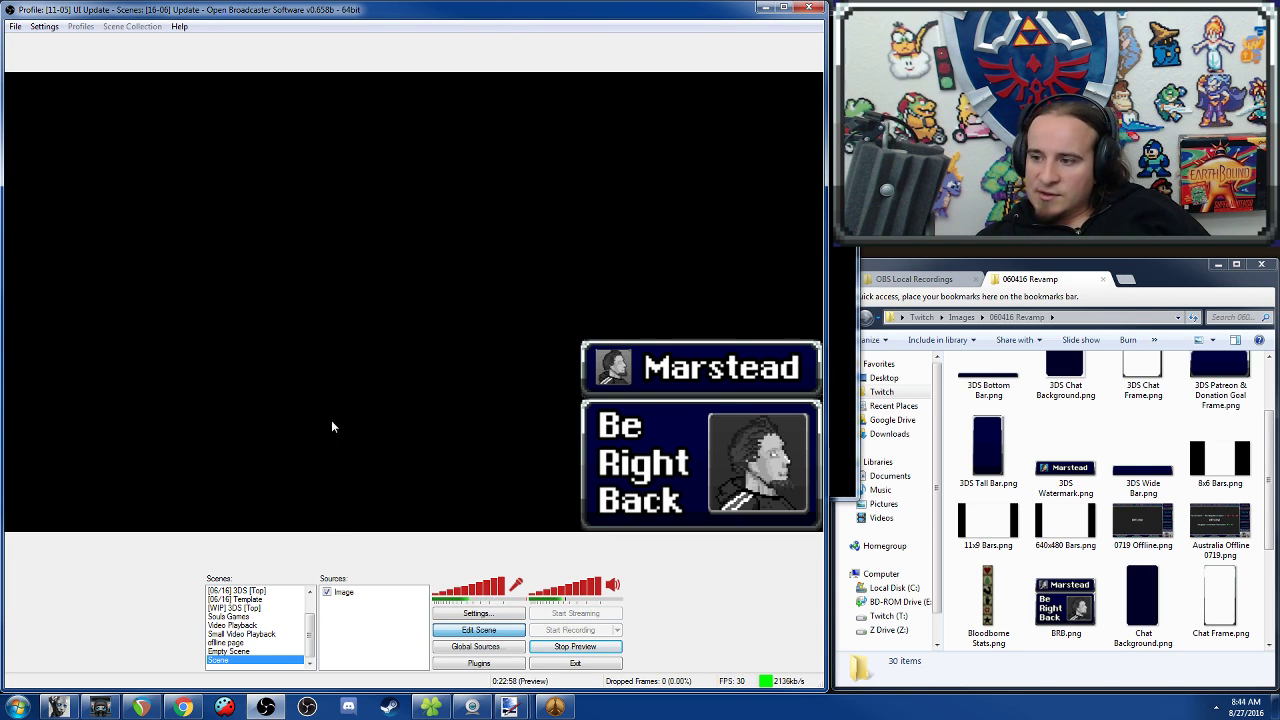
scroll(307, 630, up, 1)
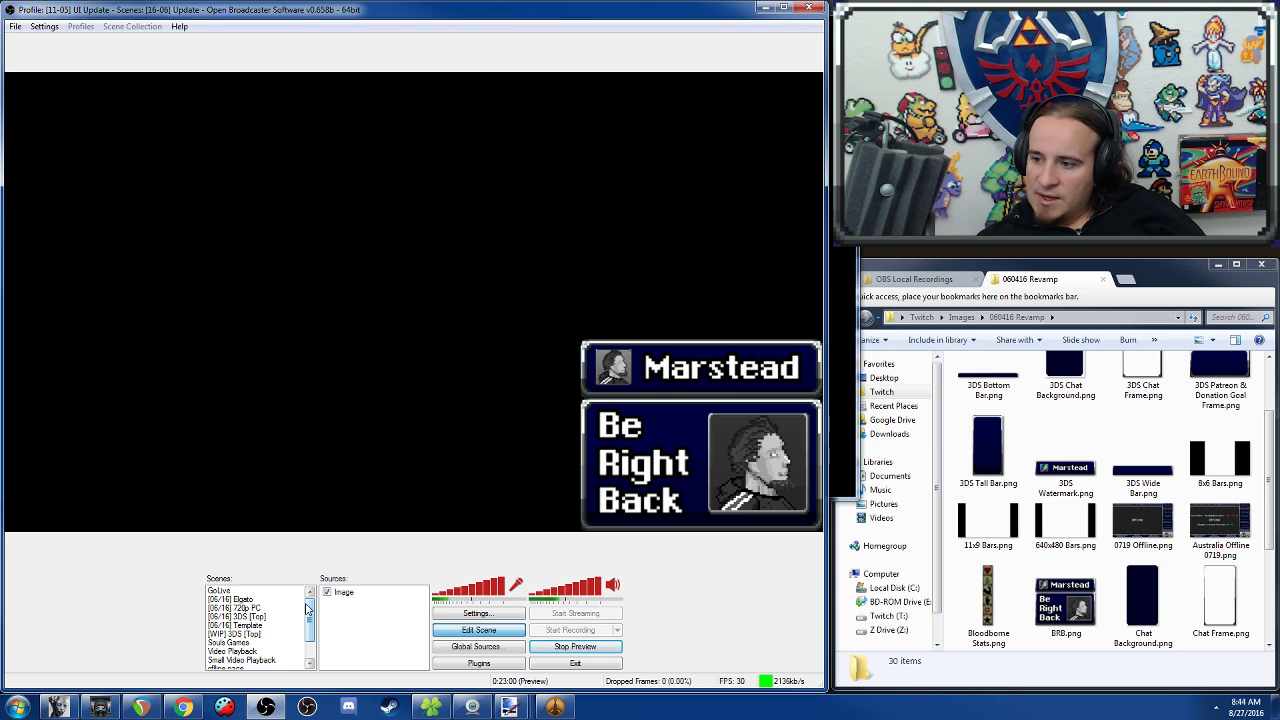
click(265, 591)
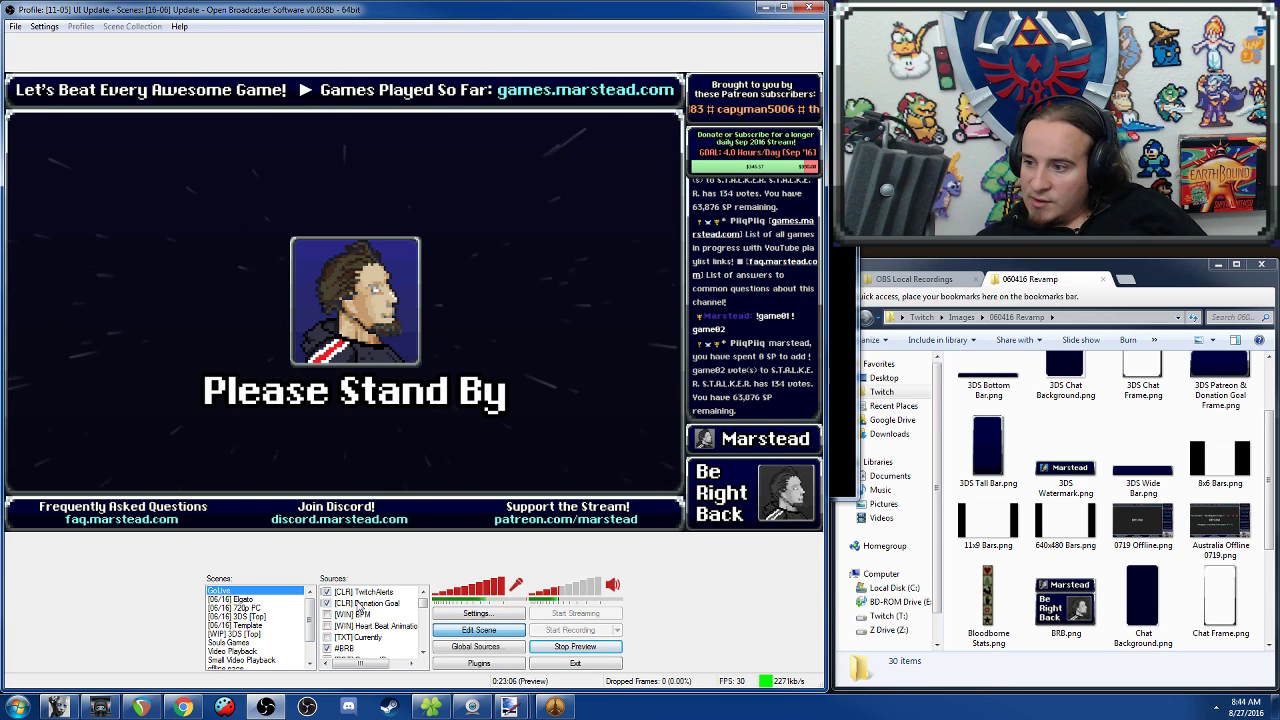
click(378, 605)
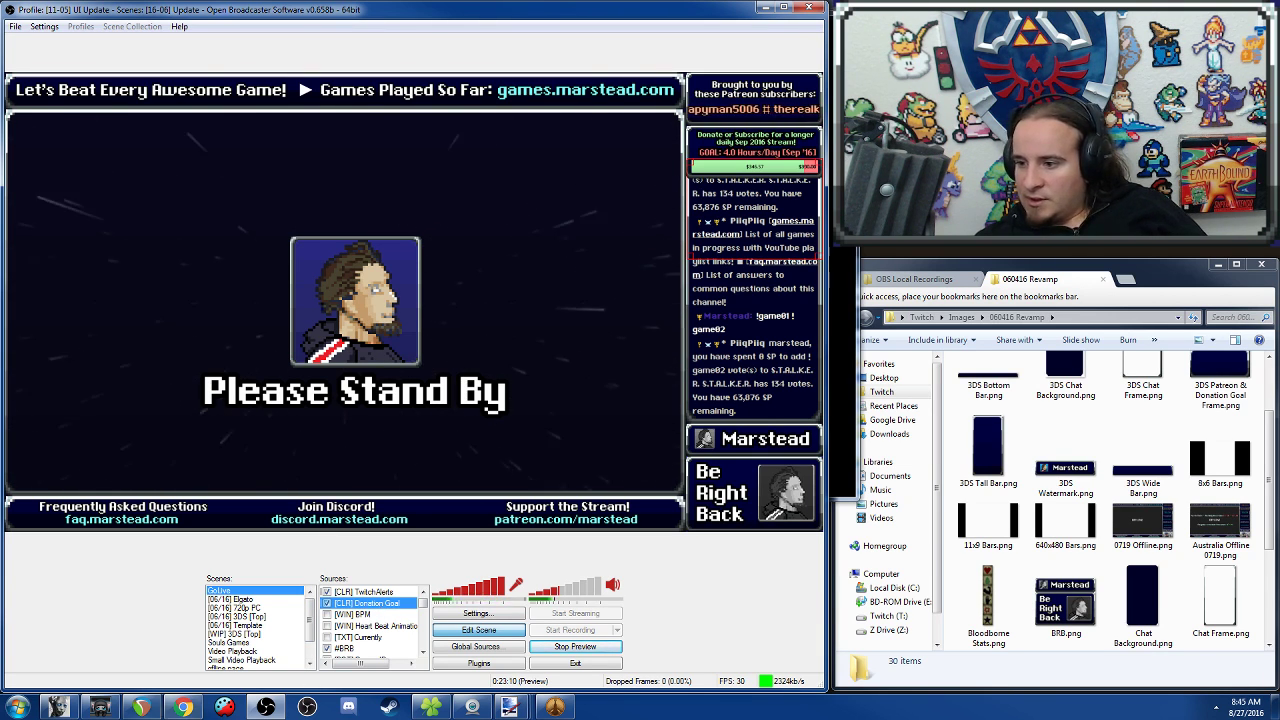
Switch to Chrome and open the Alert Box settings page of TwitchAlerts in a new tab.
click(194, 707)
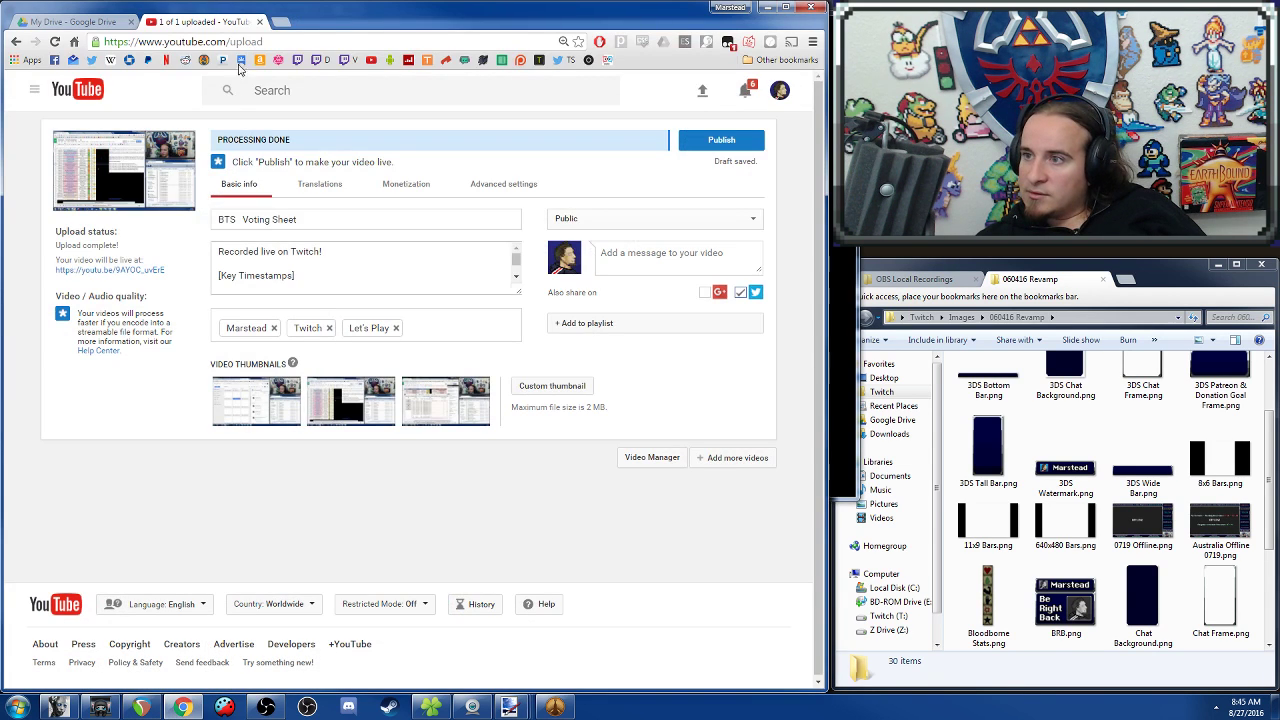
click(276, 22)
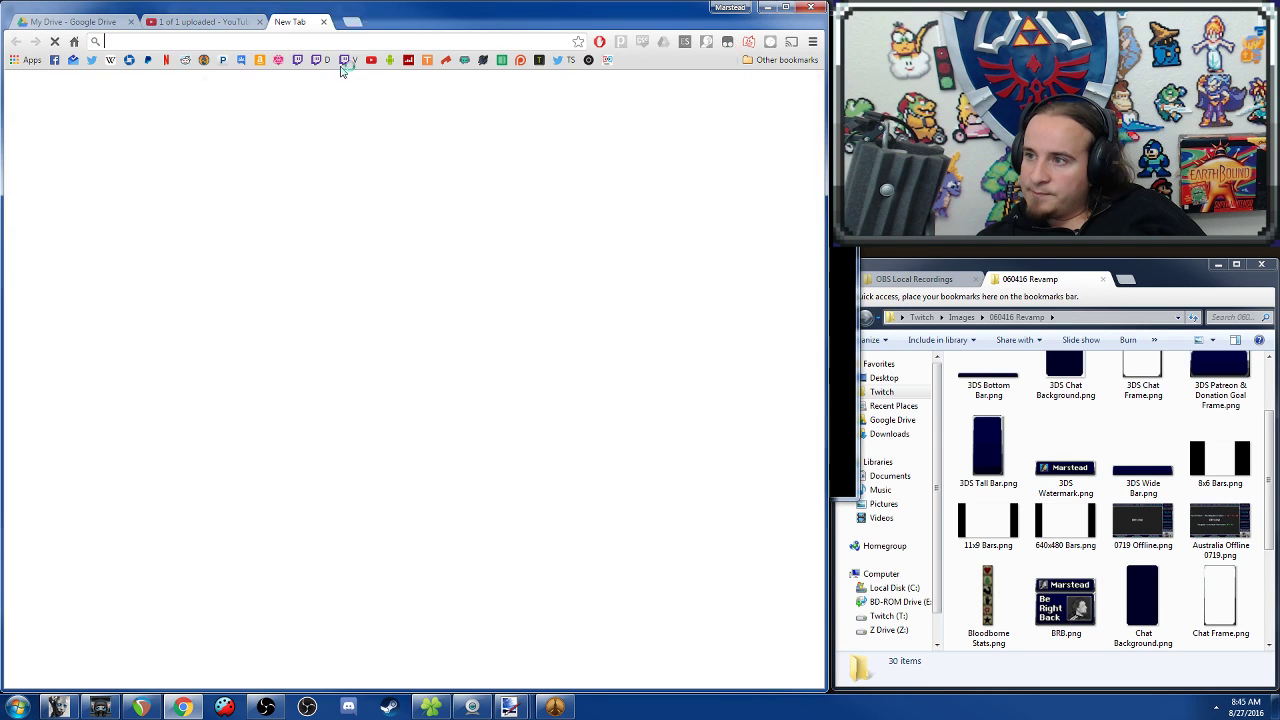
click(466, 60)
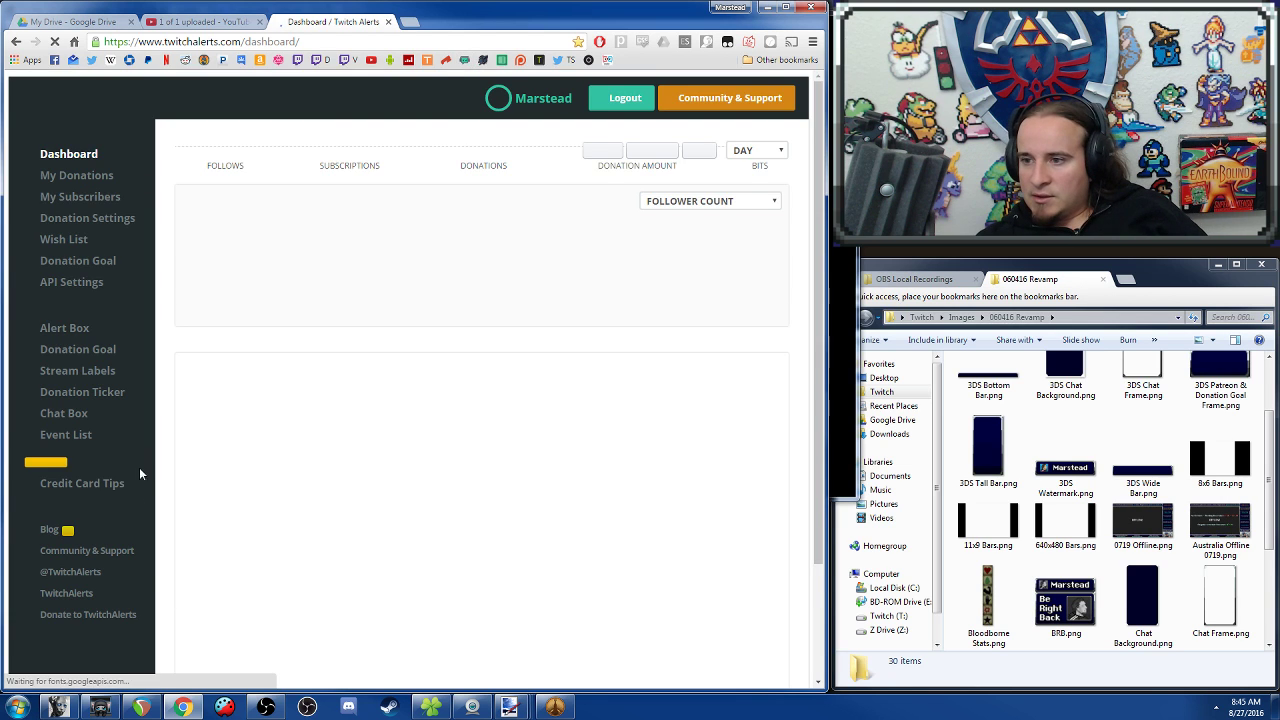
click(66, 334)
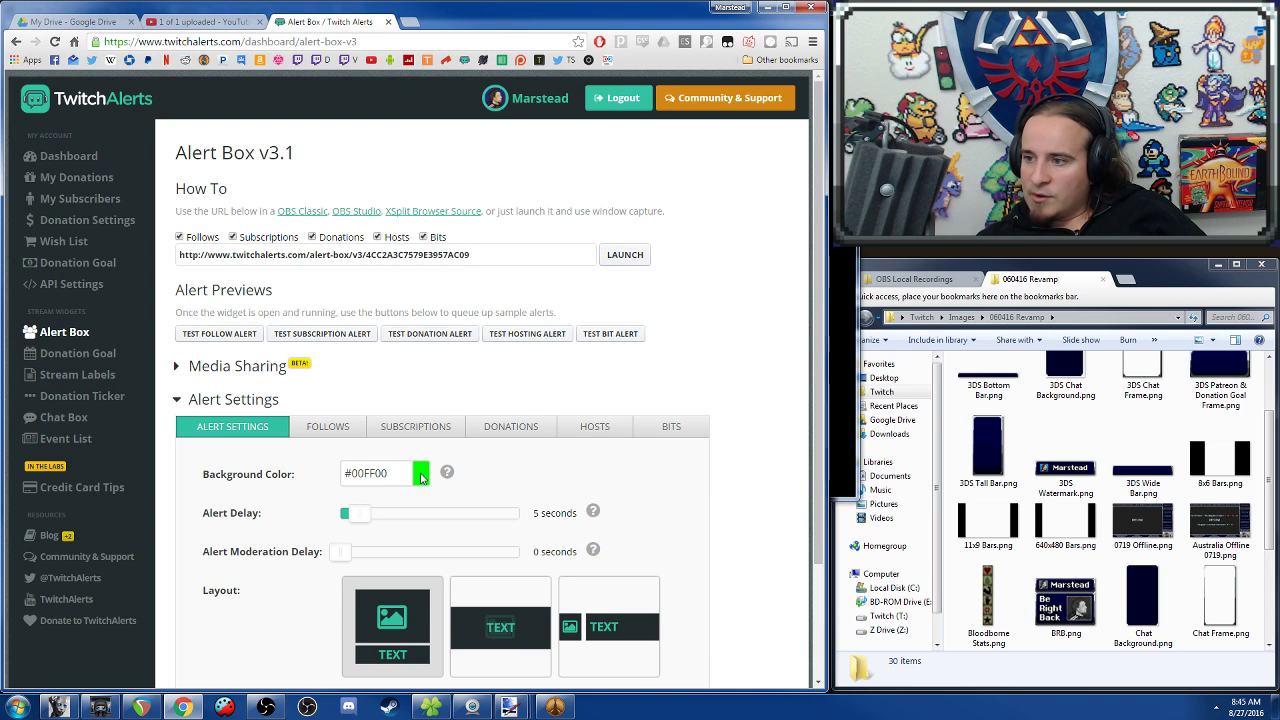
scroll(421, 478, down, 1)
scroll(470, 380, up, 1)
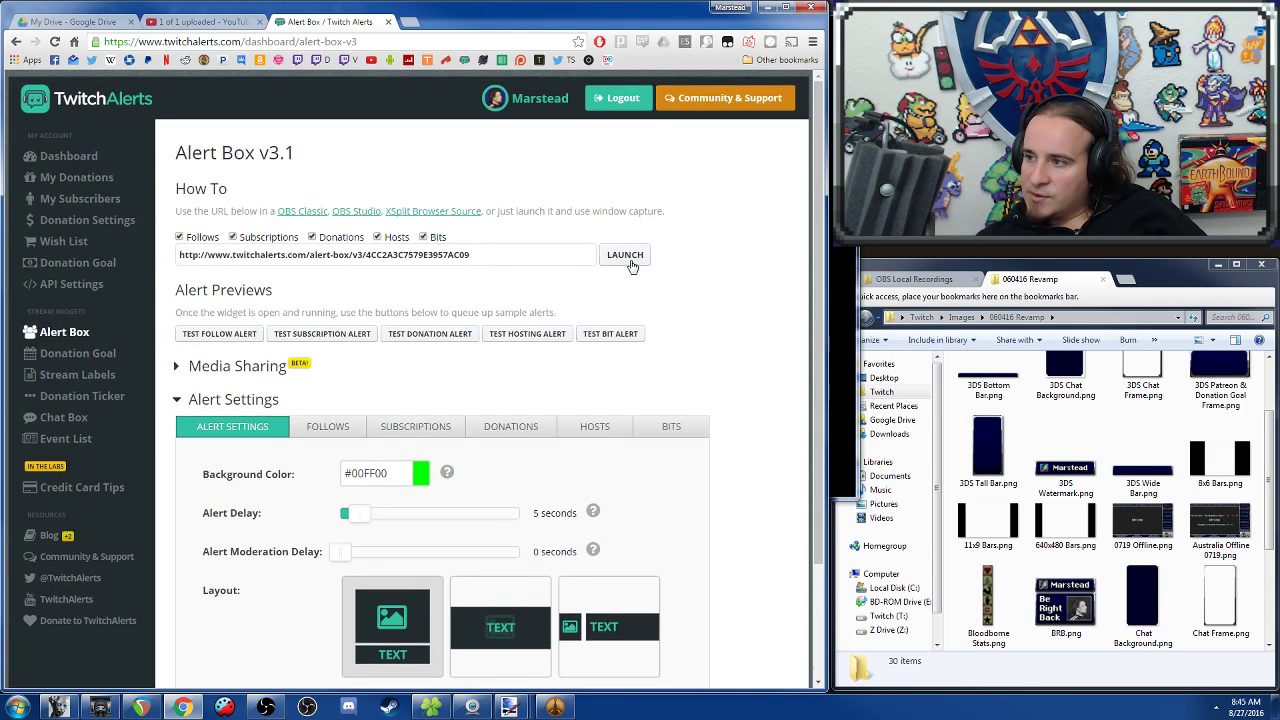
Launch the Alert Box widget in its own window, and select the TwitchAlerts source of the GoLive scene in OBS.
click(624, 254)
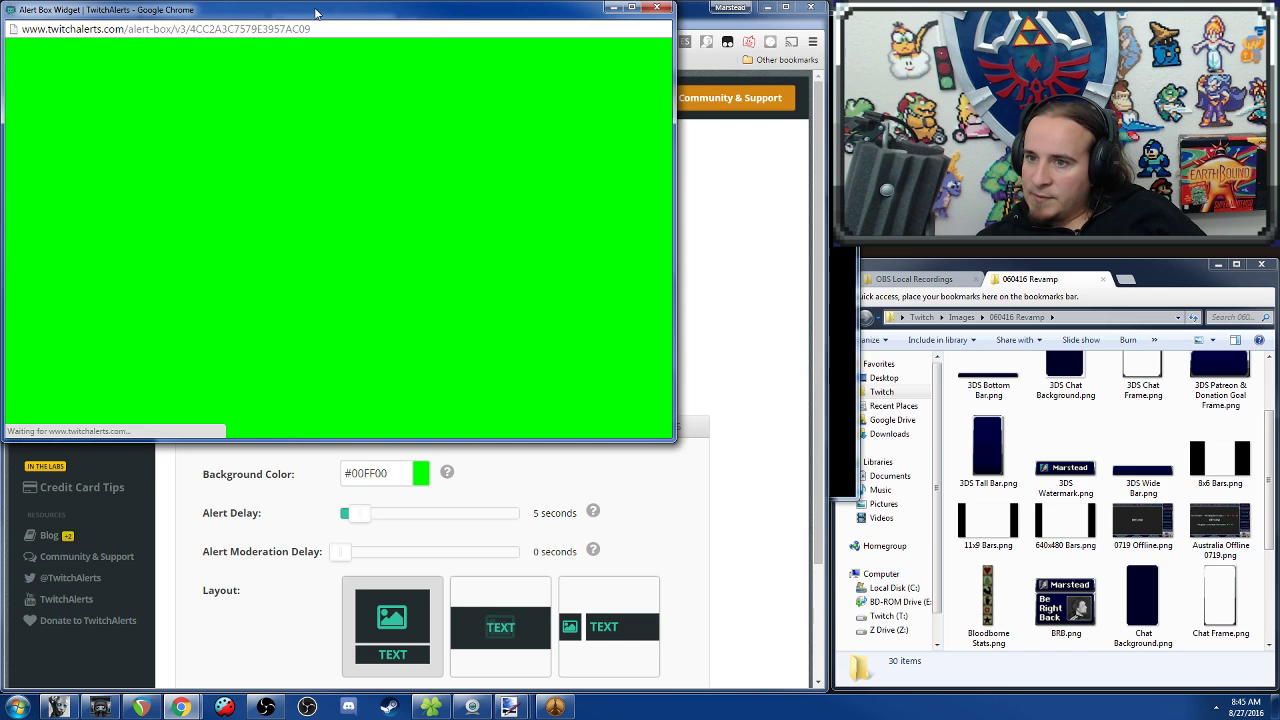
drag(315, 13, 528, 93)
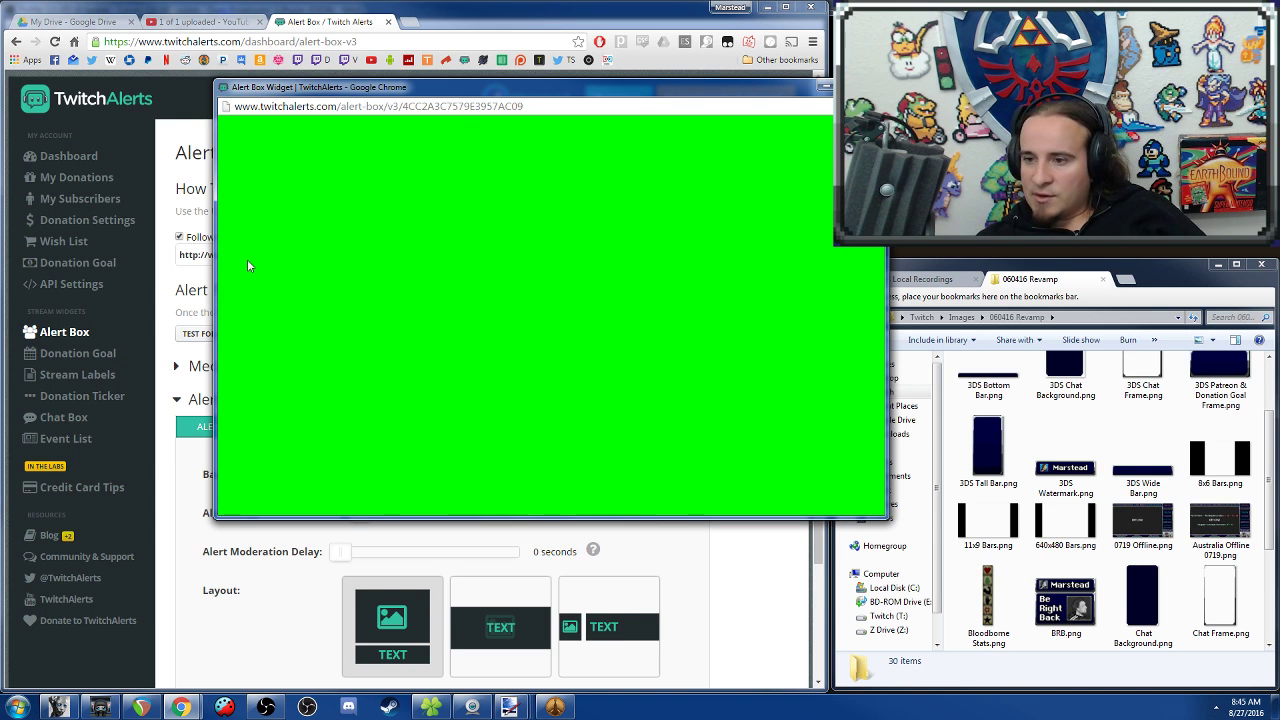
click(265, 707)
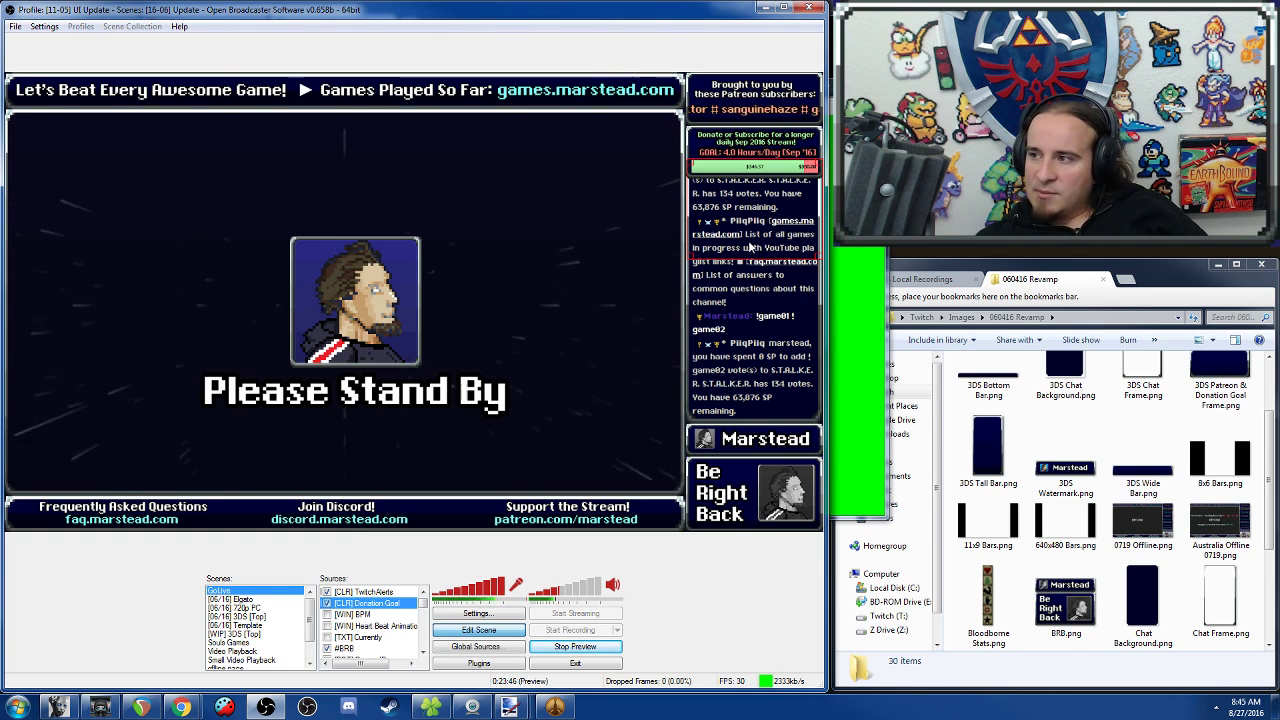
click(360, 591)
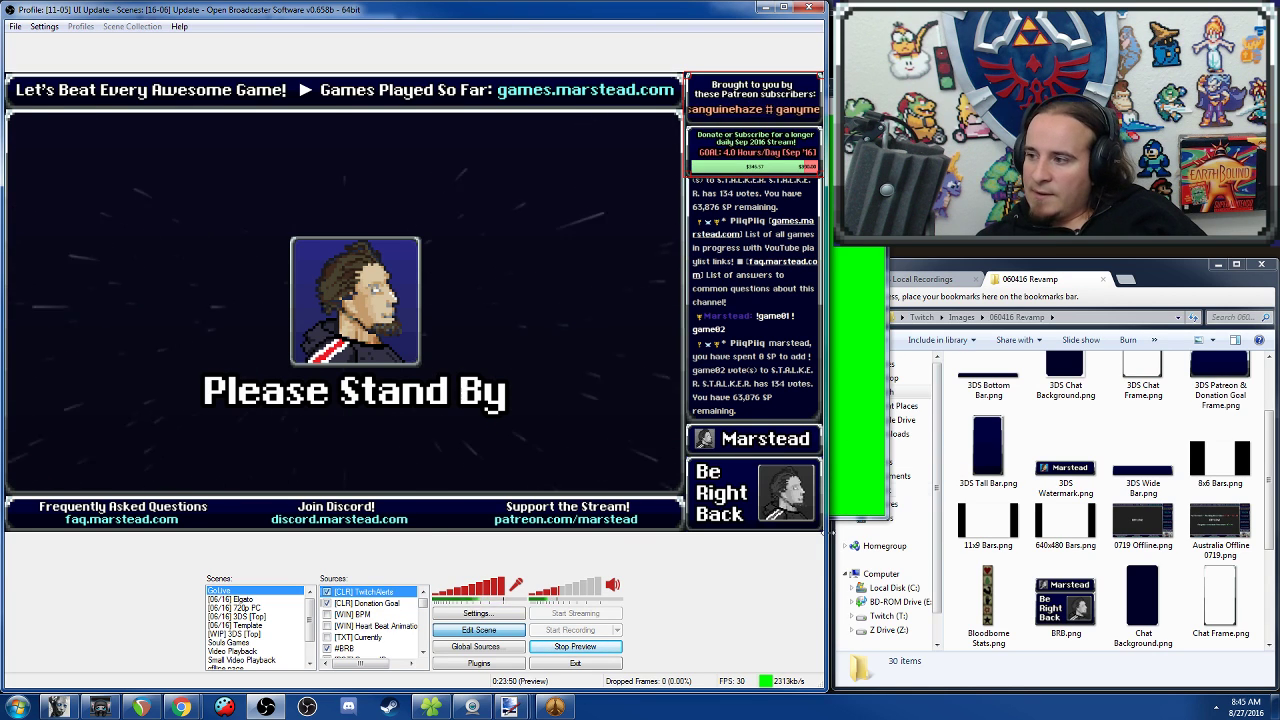
Bring up the Alert Box widget window, move it beside the OBS preview and narrow it to about half its width.
key(alt+Tab)
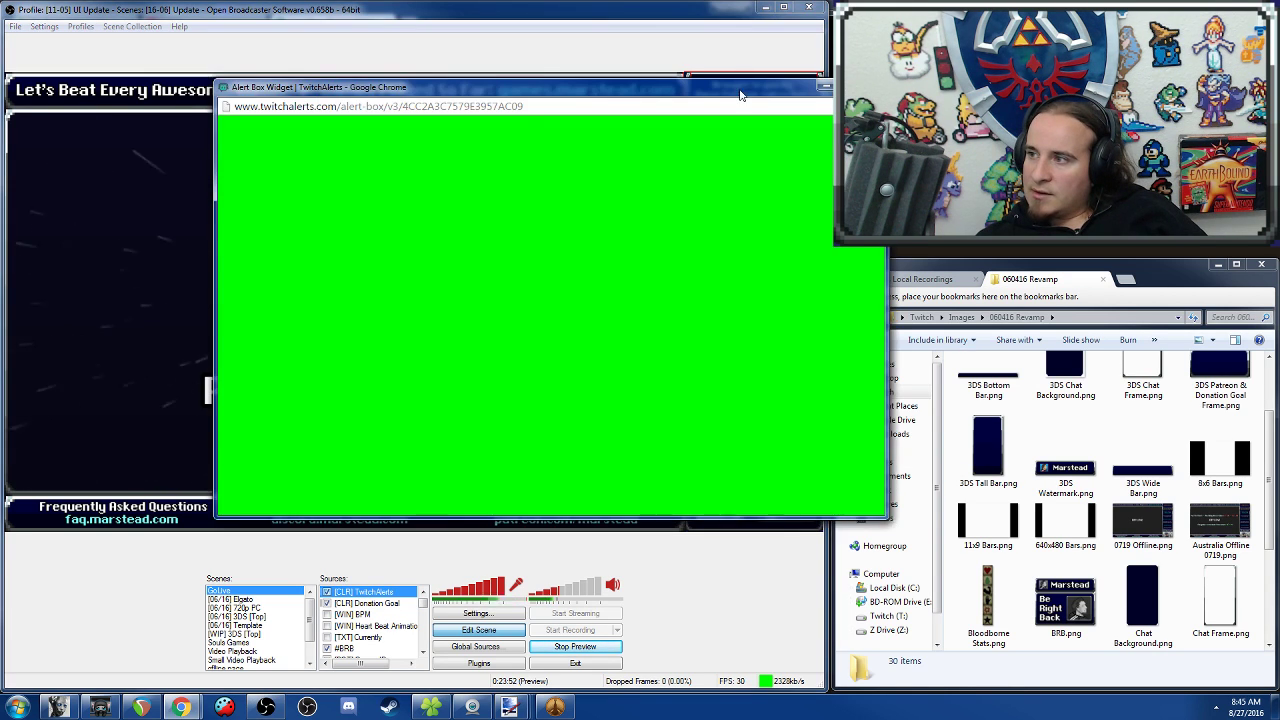
drag(740, 94, 1090, 129)
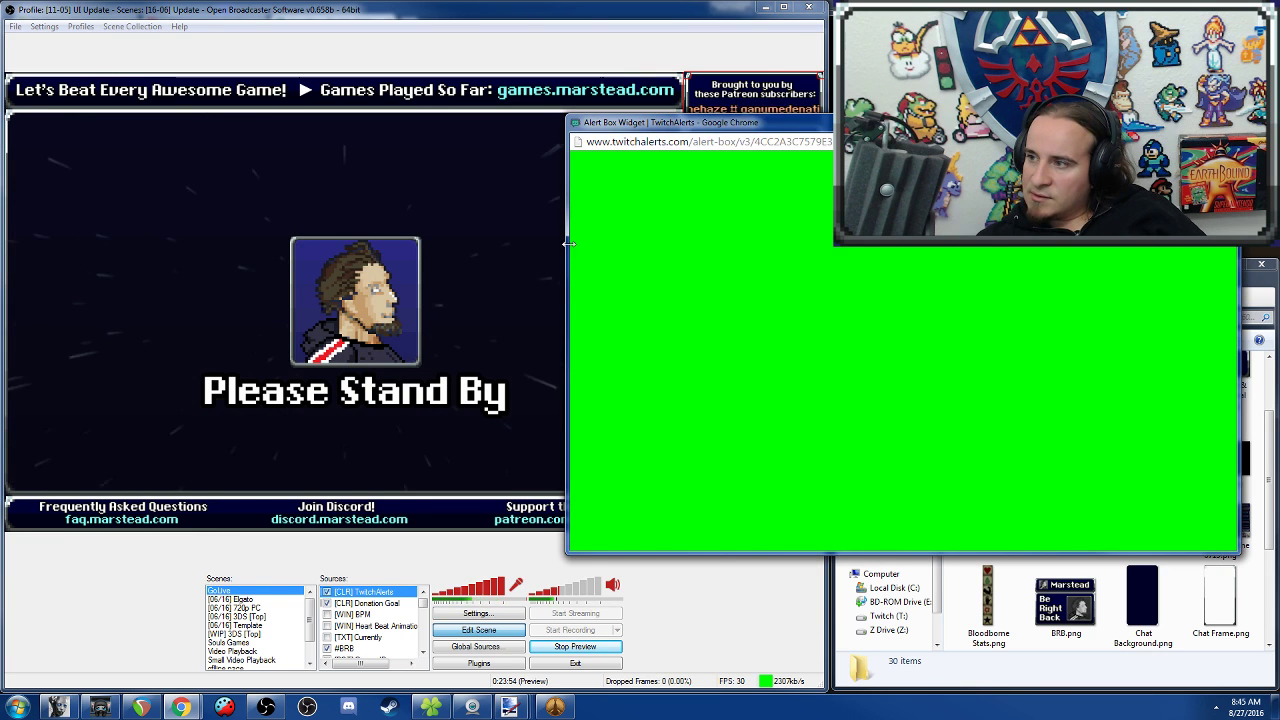
drag(567, 243, 897, 243)
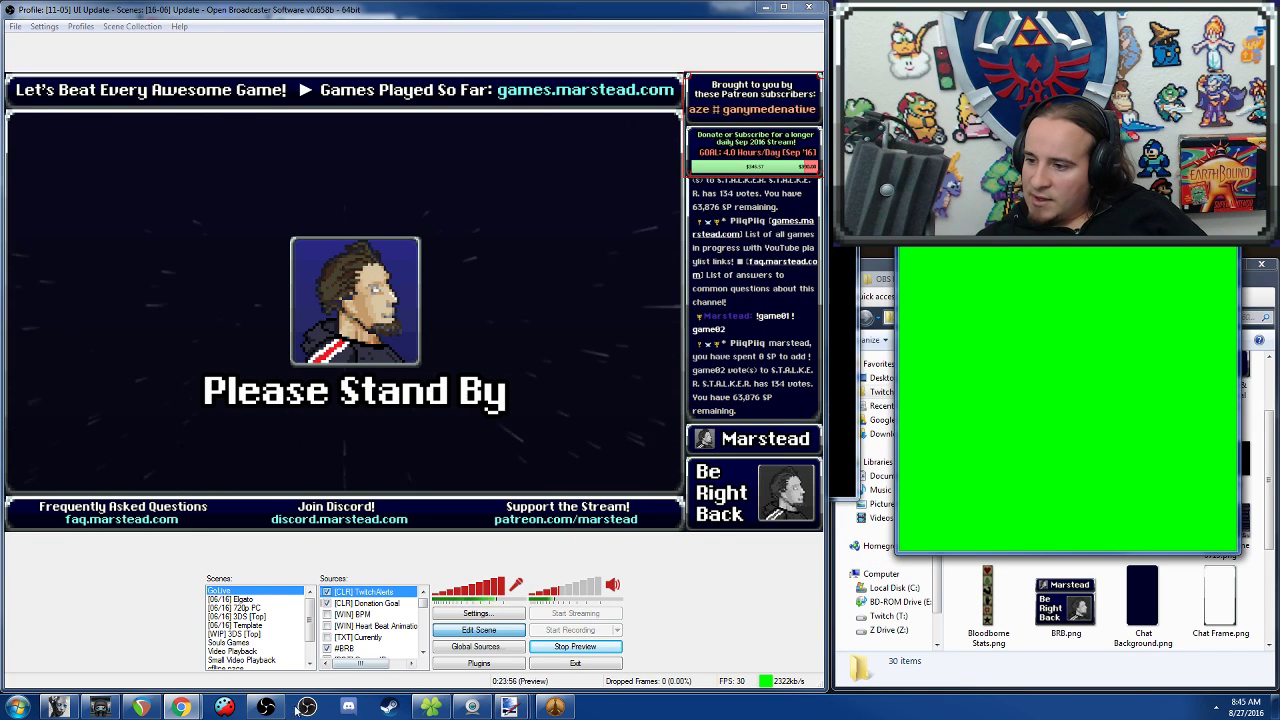
Compare the TwitchAlerts Alert Box page in Chrome with the Donation Goal, footer bar and TwitchAlerts sources of the GoLive scene in OBS.
mouse_move(180, 707)
click(140, 632)
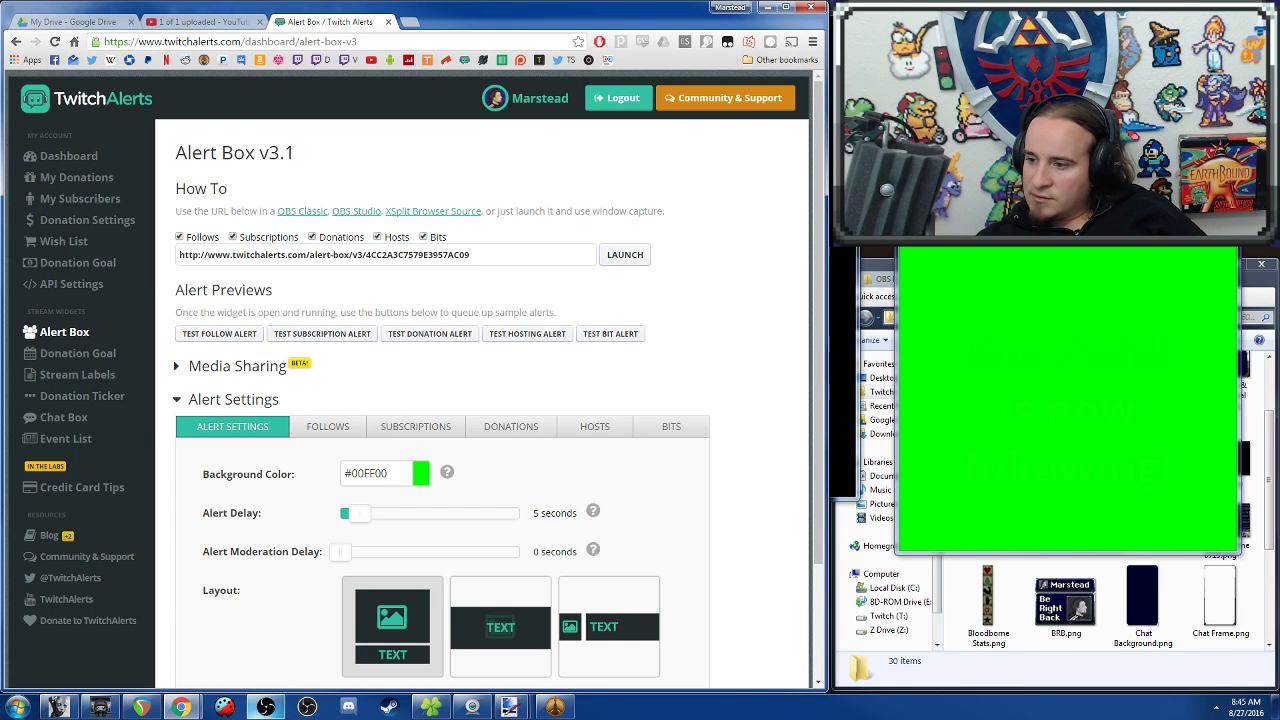
click(265, 707)
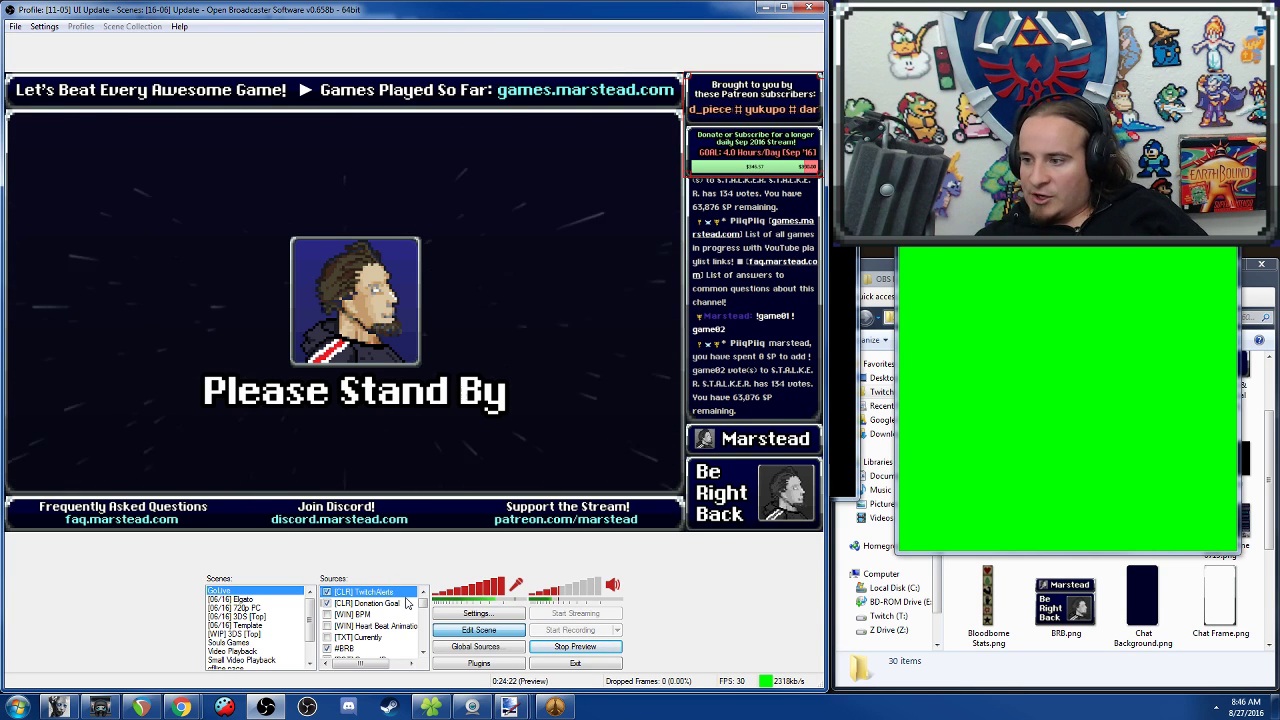
click(403, 605)
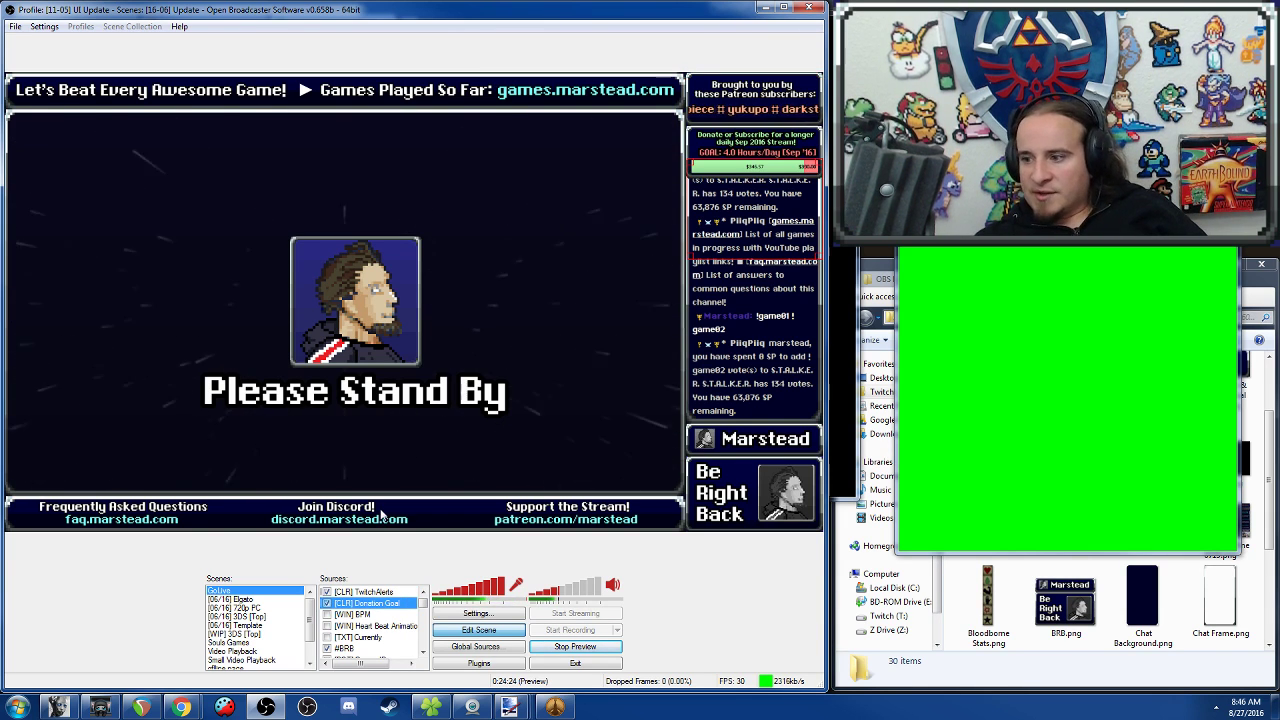
mouse_move(186, 708)
click(146, 642)
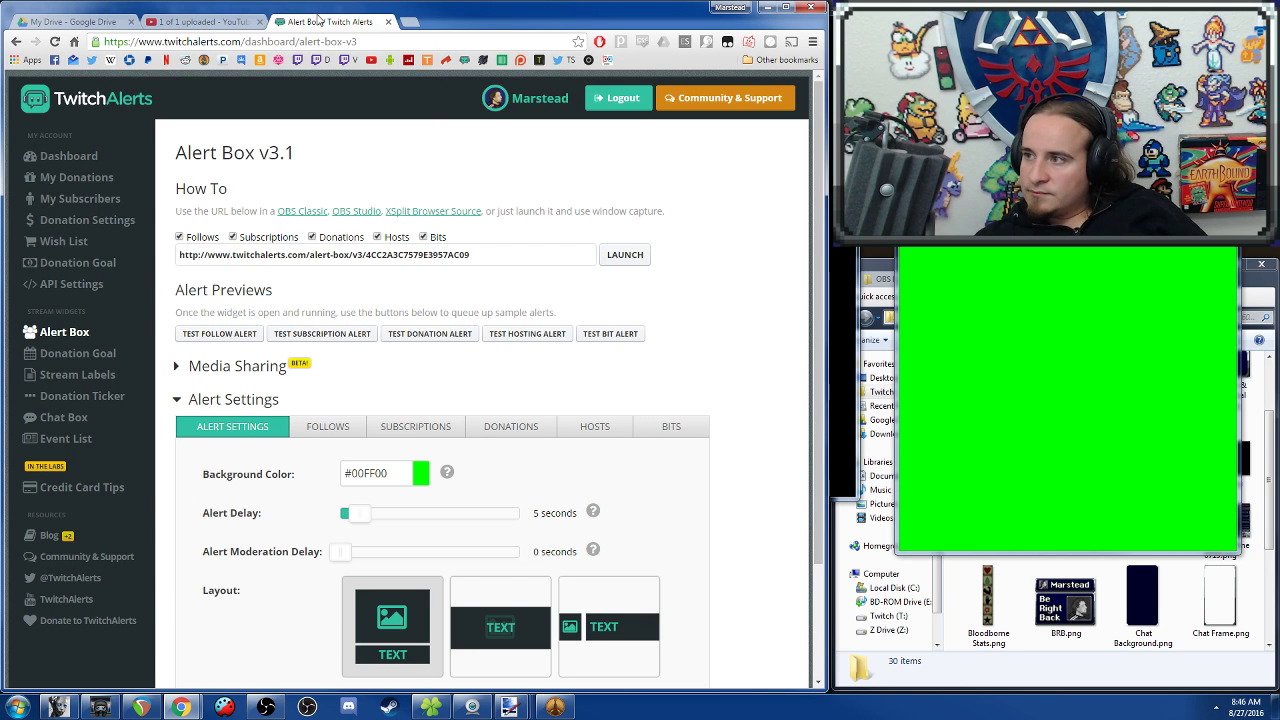
key(alt+Tab)
key(Tab)
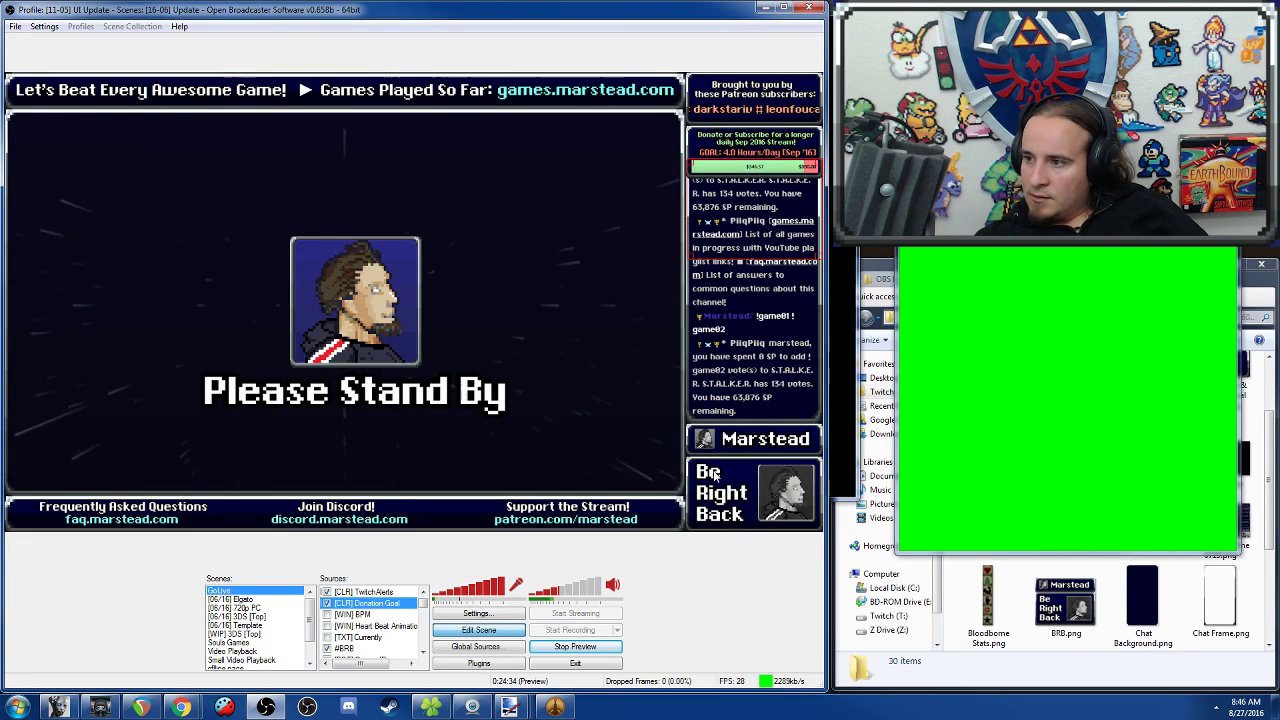
click(660, 435)
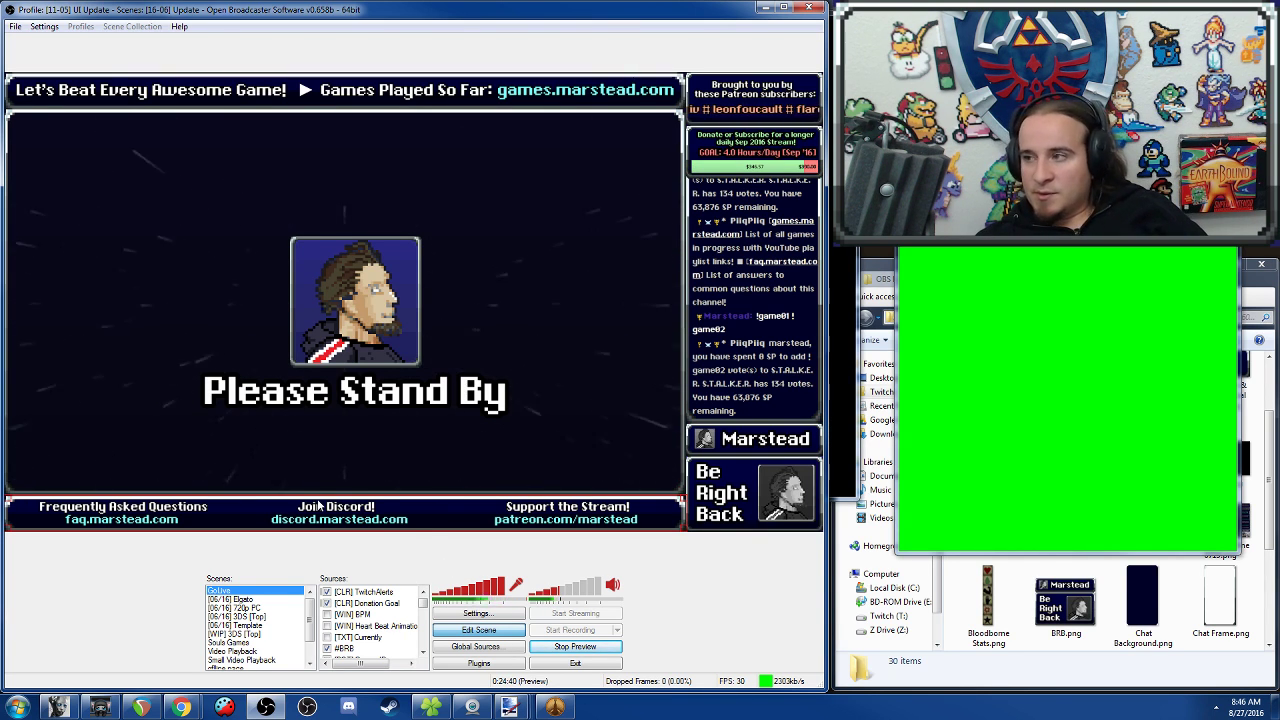
click(790, 117)
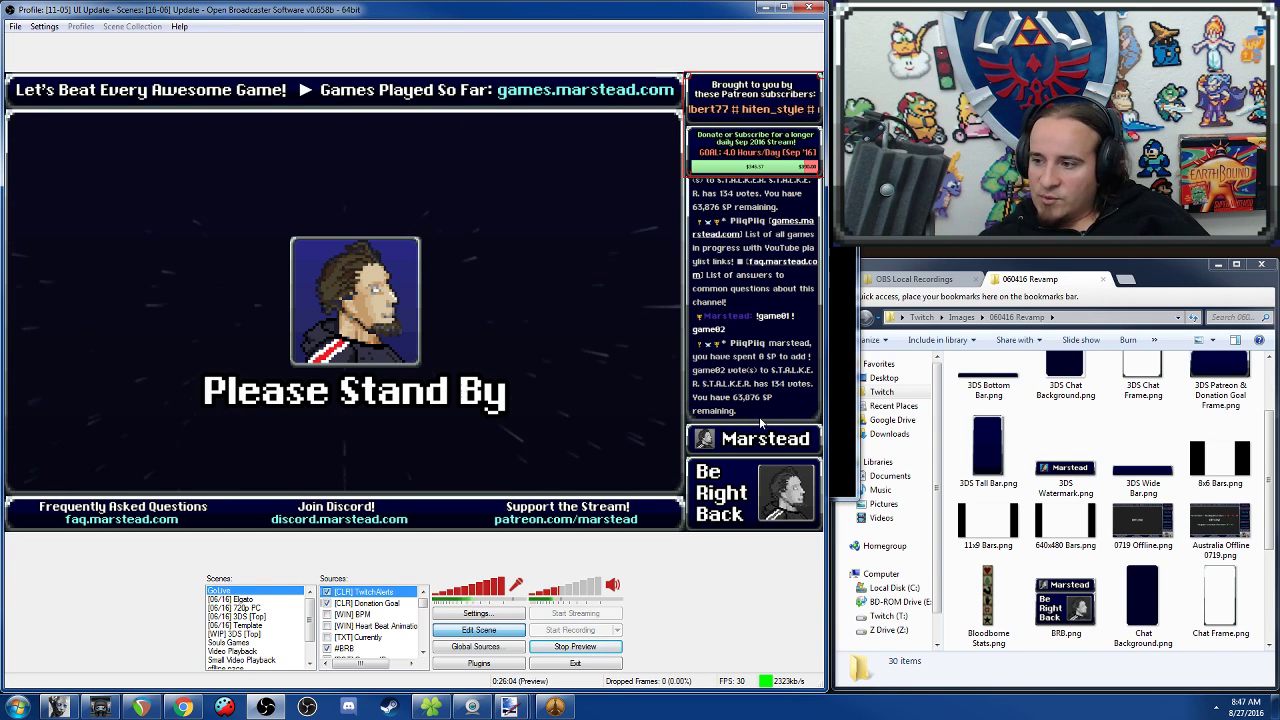
Open the OBS settings and review the General, Encoding and Broadcast Settings pages.
click(38, 27)
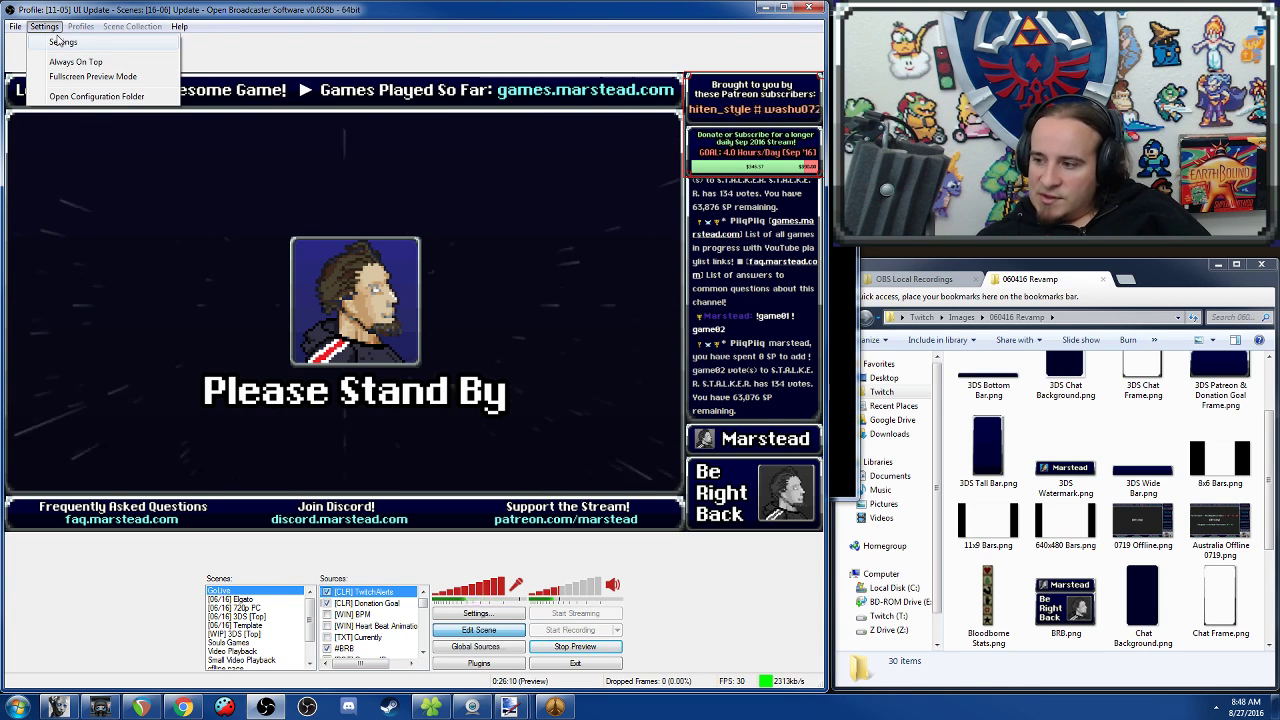
click(59, 41)
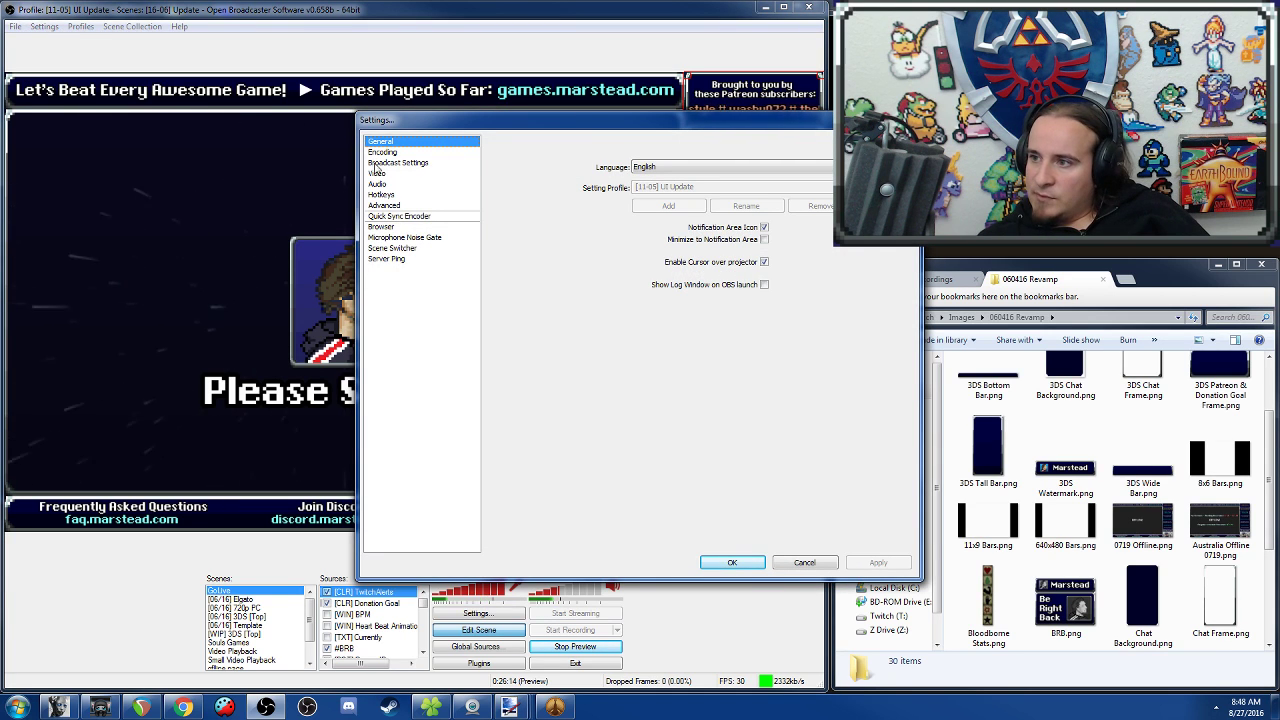
click(383, 152)
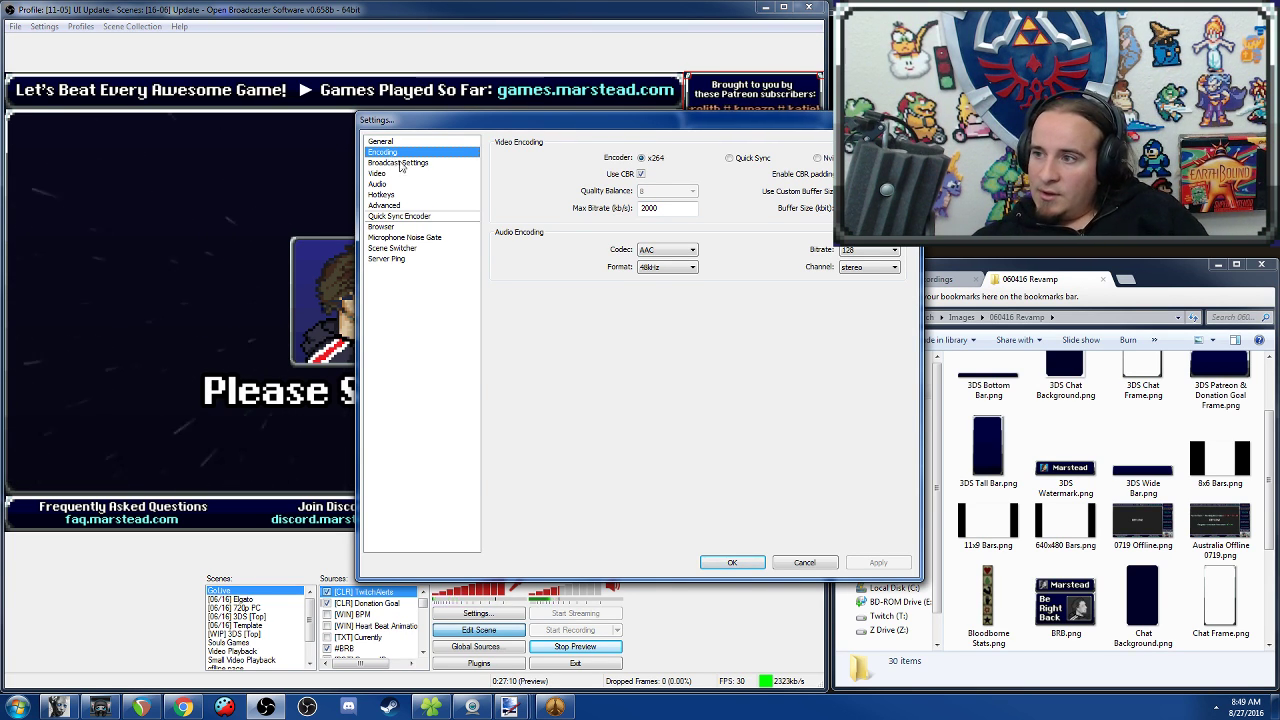
click(400, 164)
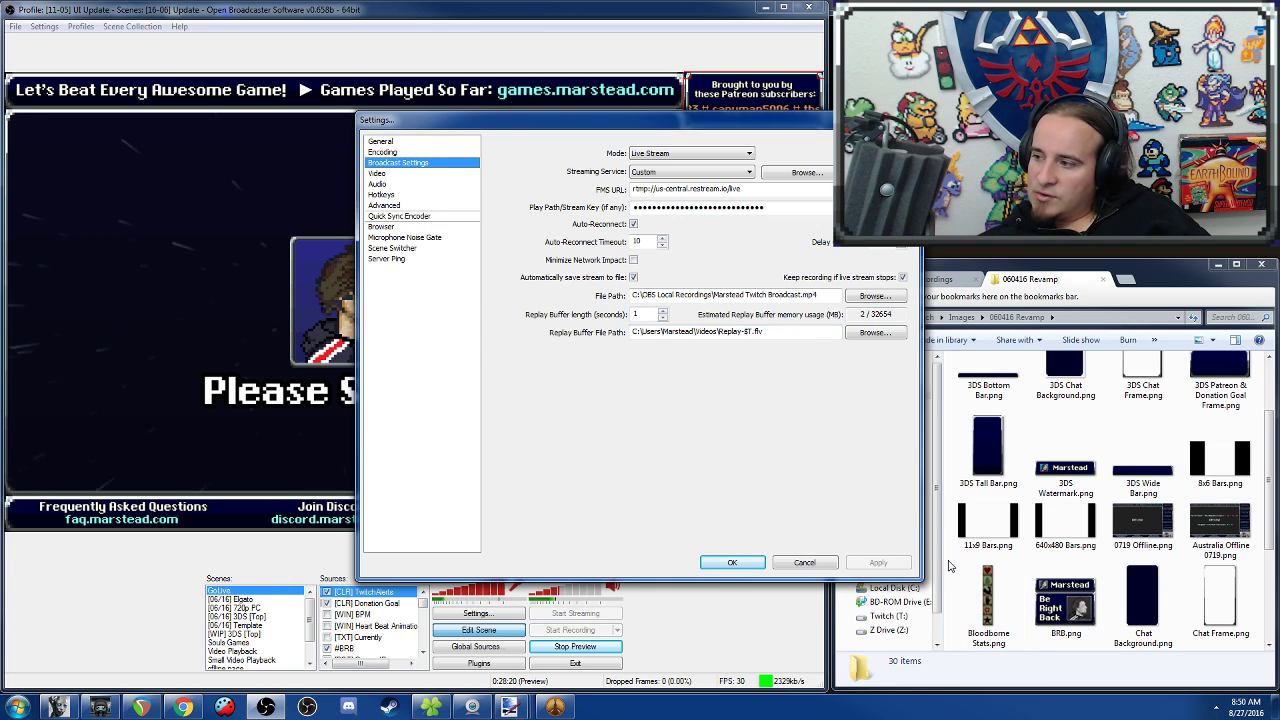
Look through the Local Recordings (OBS) folder on the Twitch (T:) drive in Windows Explorer, and minimize the Explorer window.
click(930, 660)
click(880, 574)
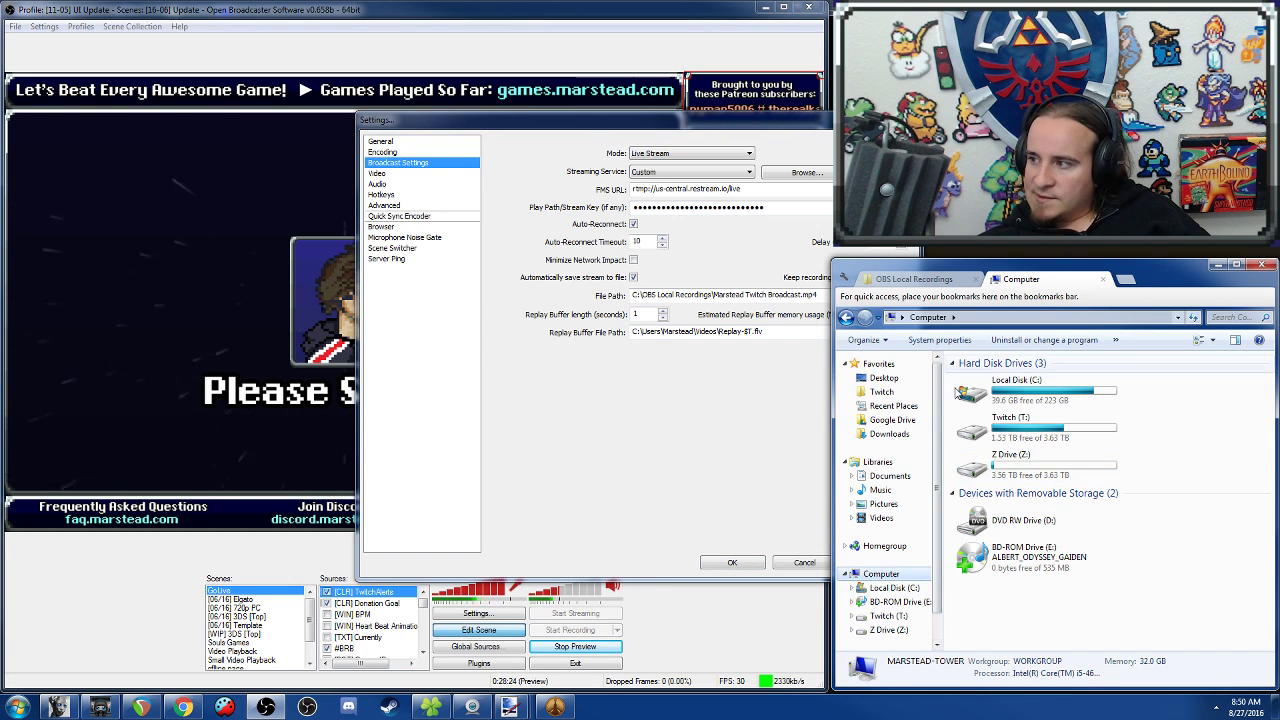
click(1011, 432)
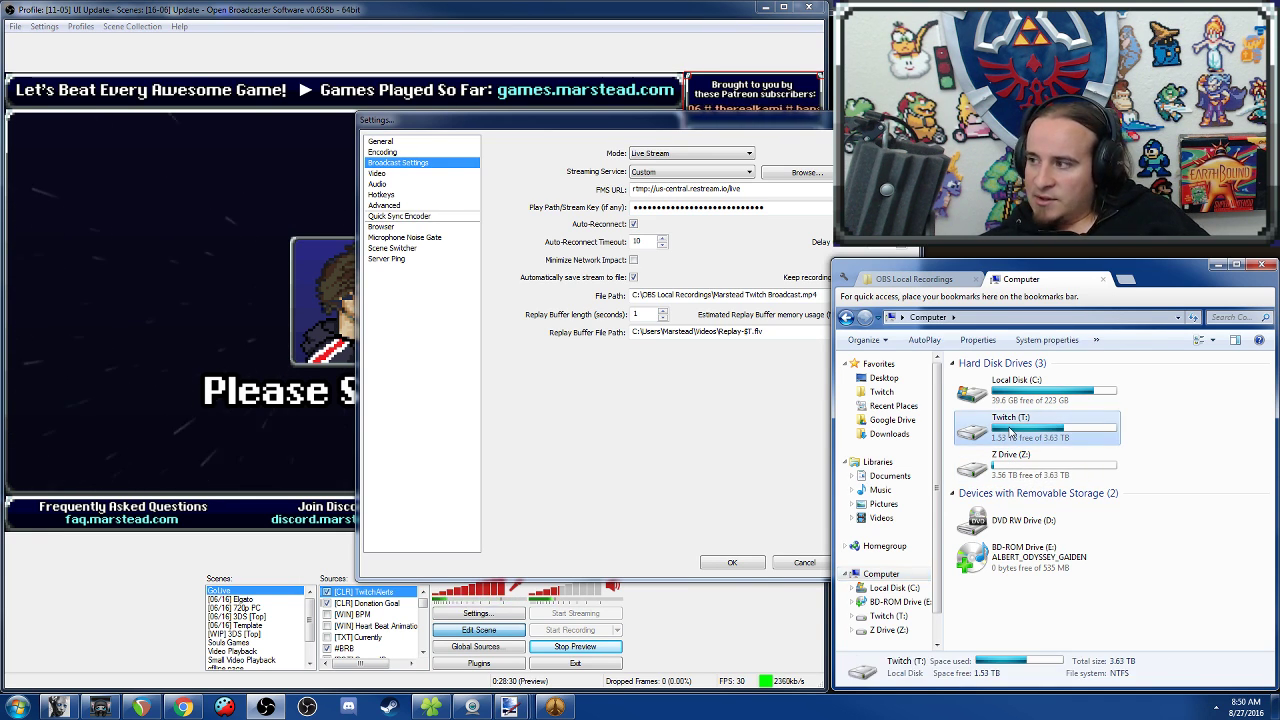
double_click(1011, 432)
click(1003, 406)
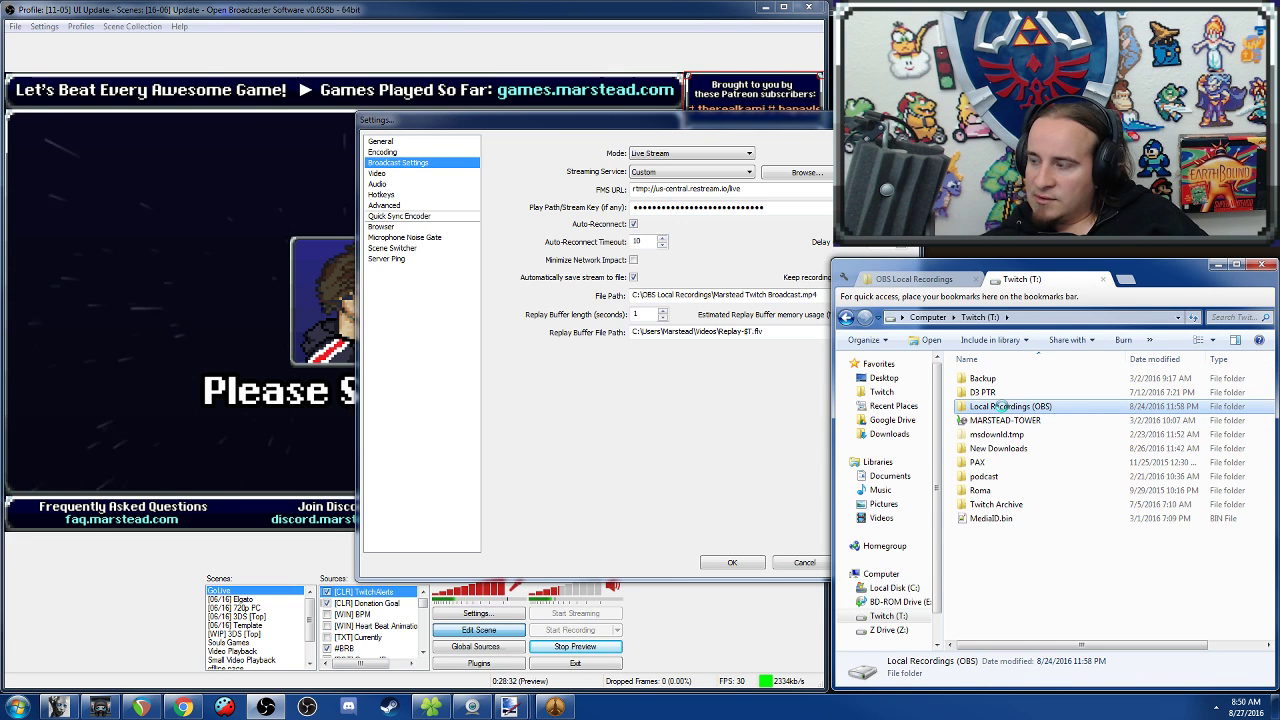
double_click(1003, 406)
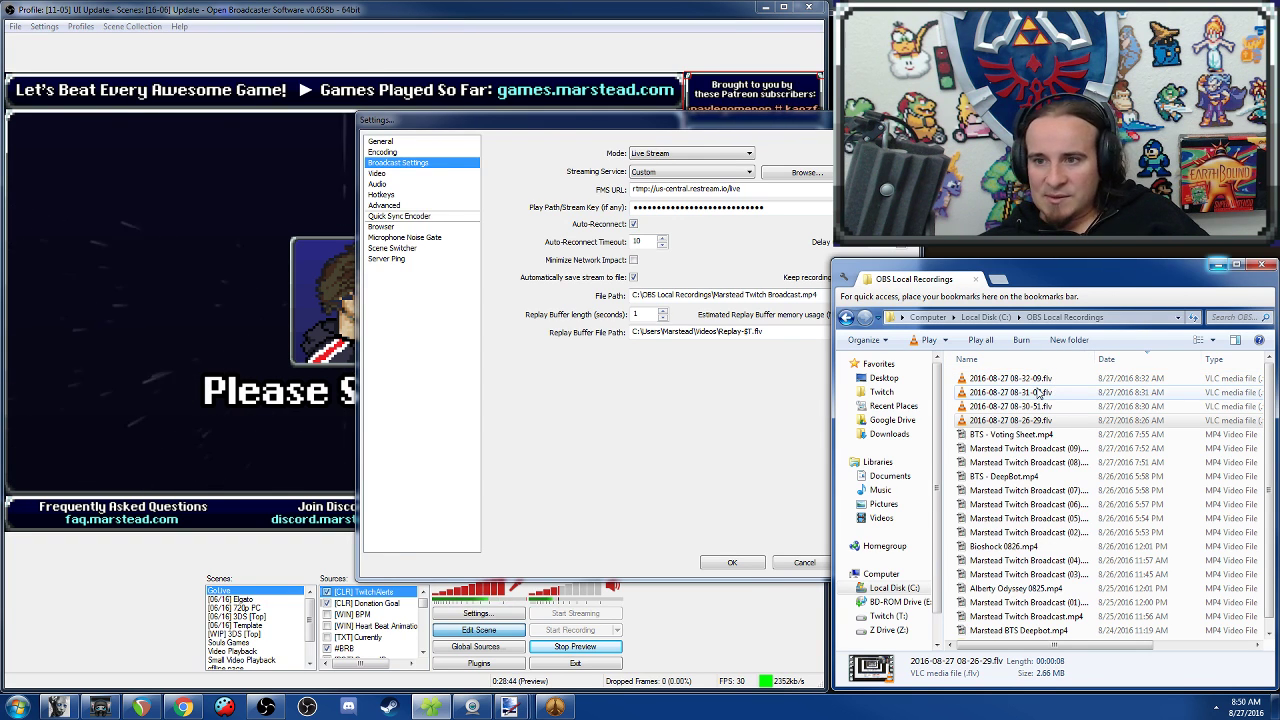
click(1216, 264)
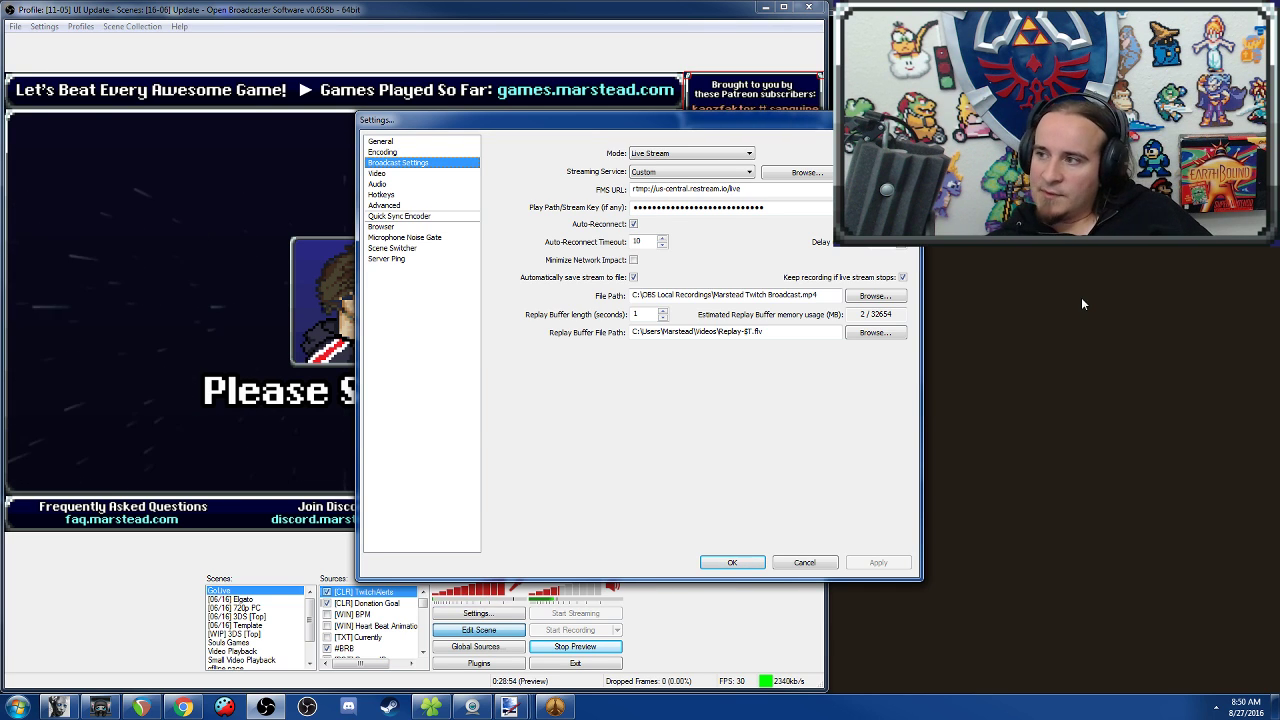
Review the streaming service choices and the Video, Audio, Hotkeys, Advanced and Microphone Noise Gate settings pages, and close the settings.
click(714, 172)
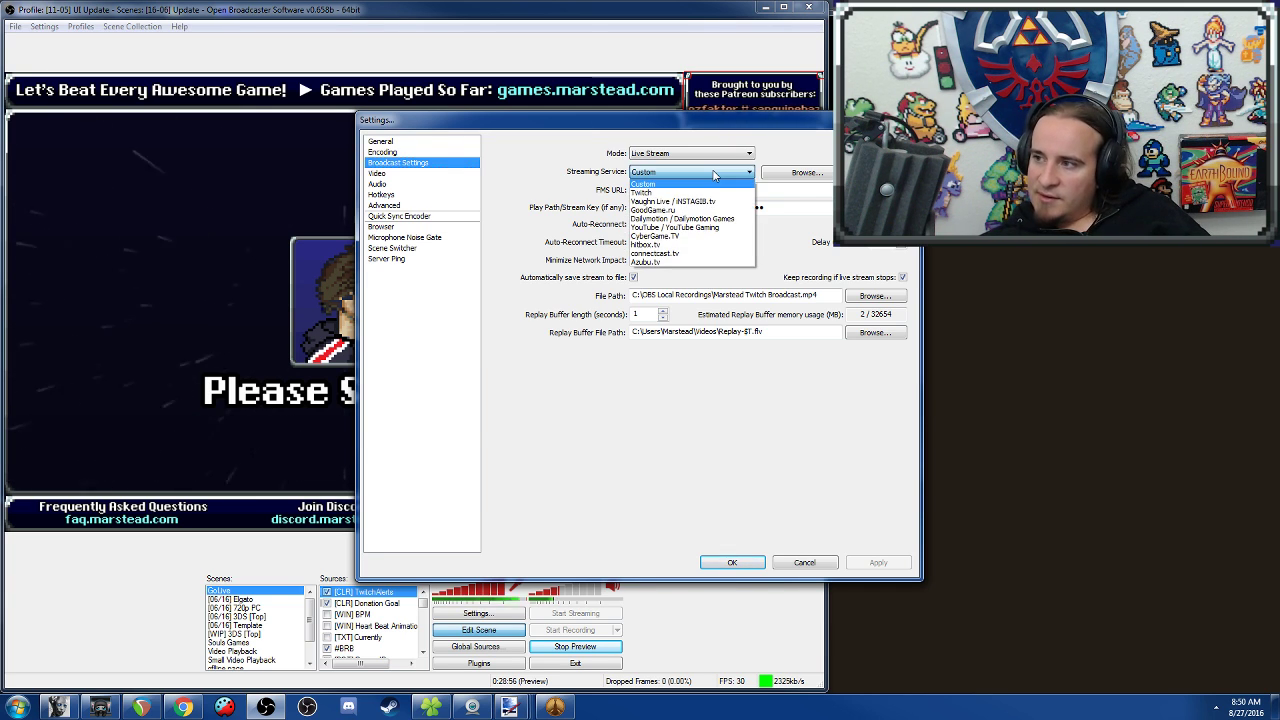
click(714, 178)
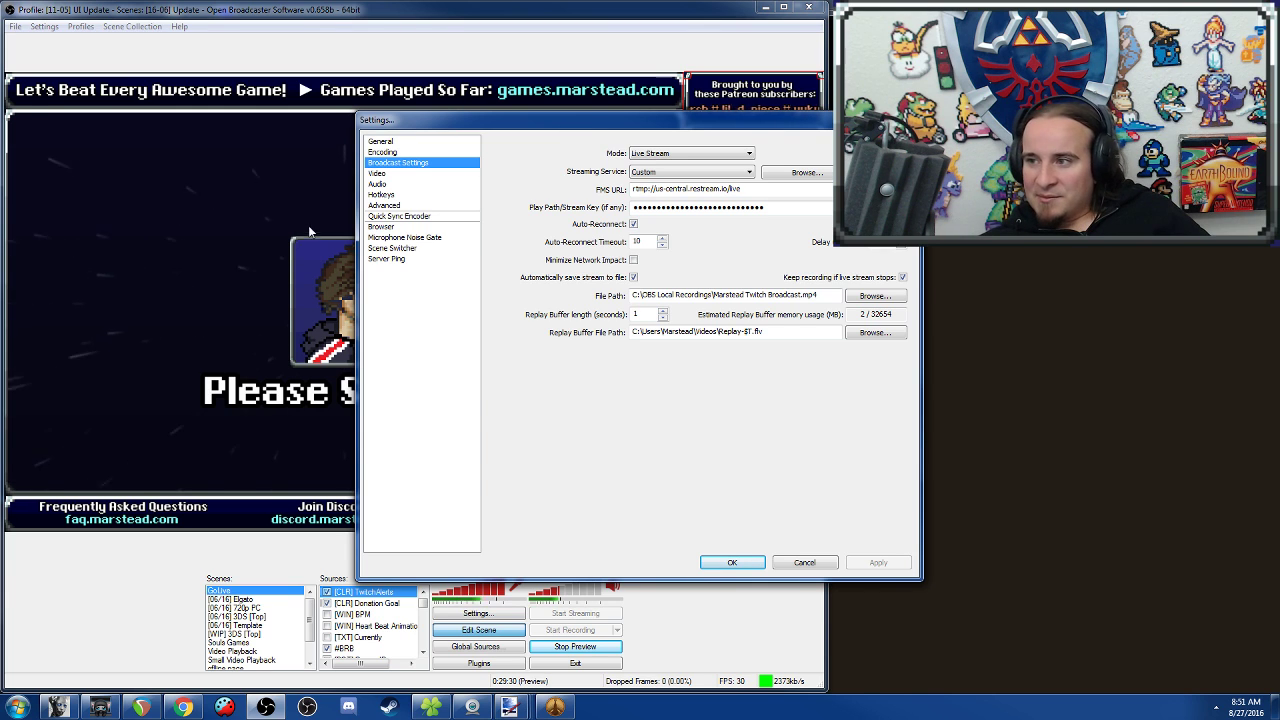
click(378, 173)
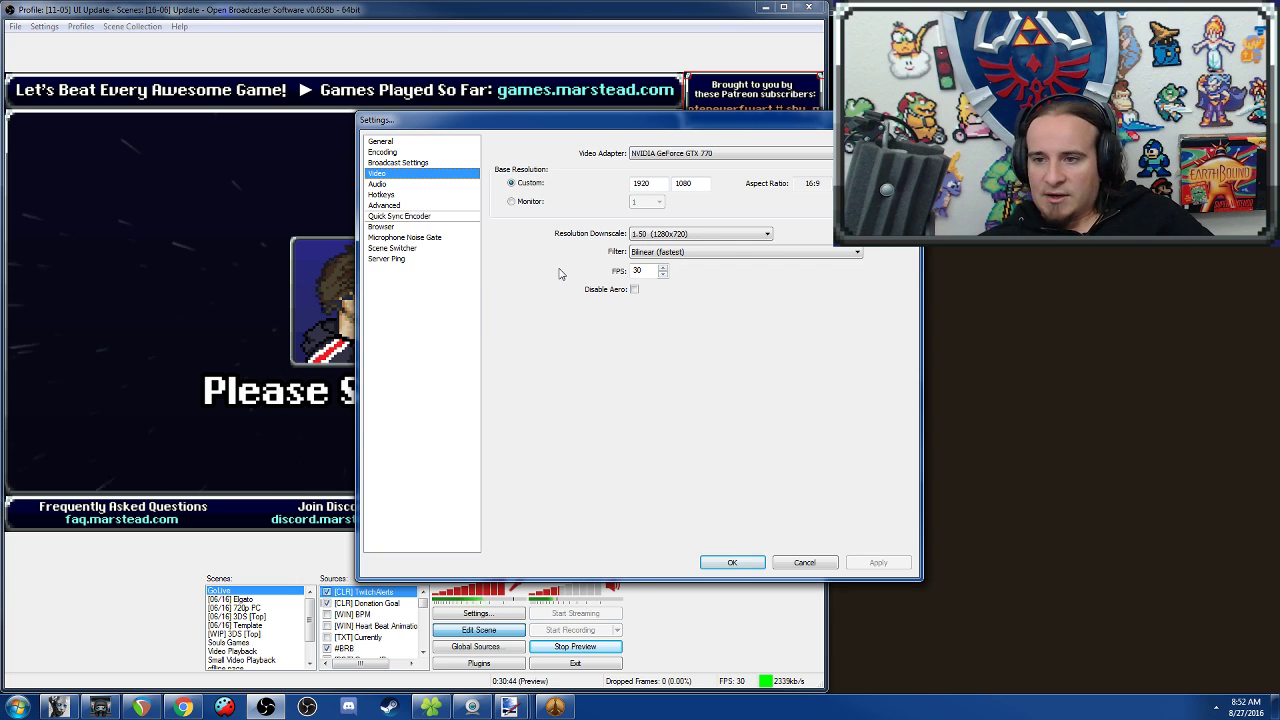
click(431, 185)
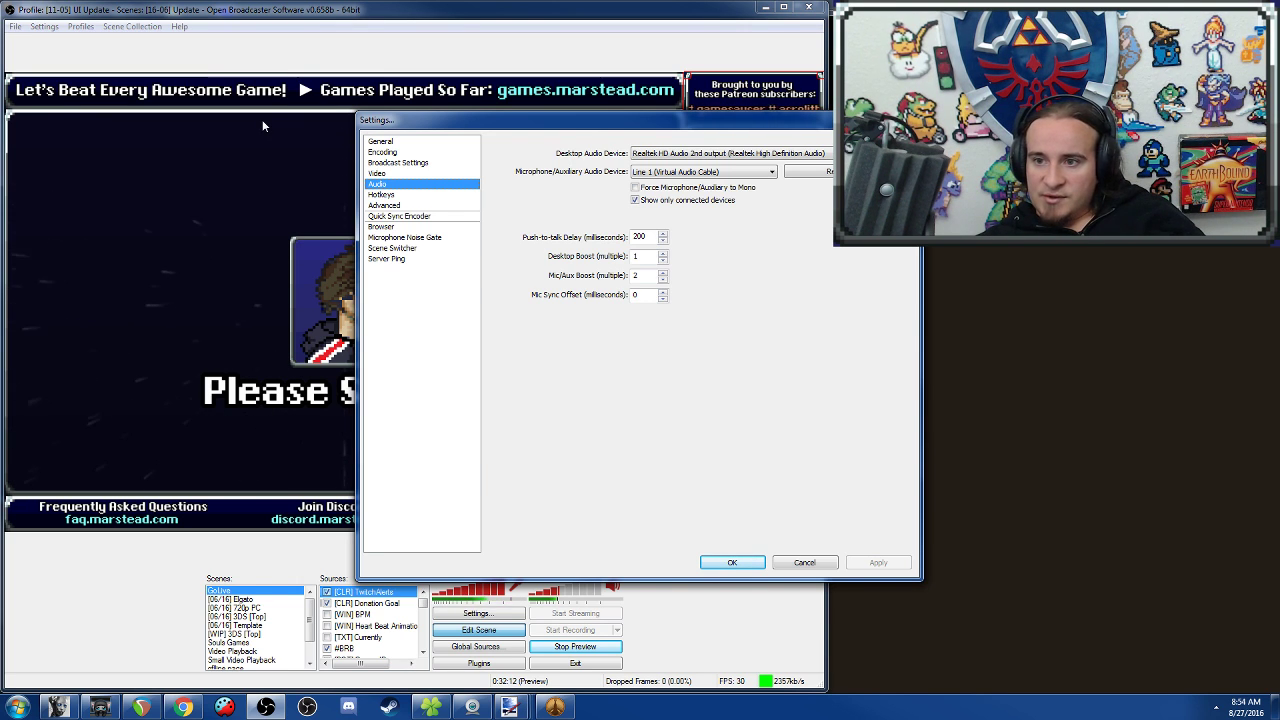
click(398, 195)
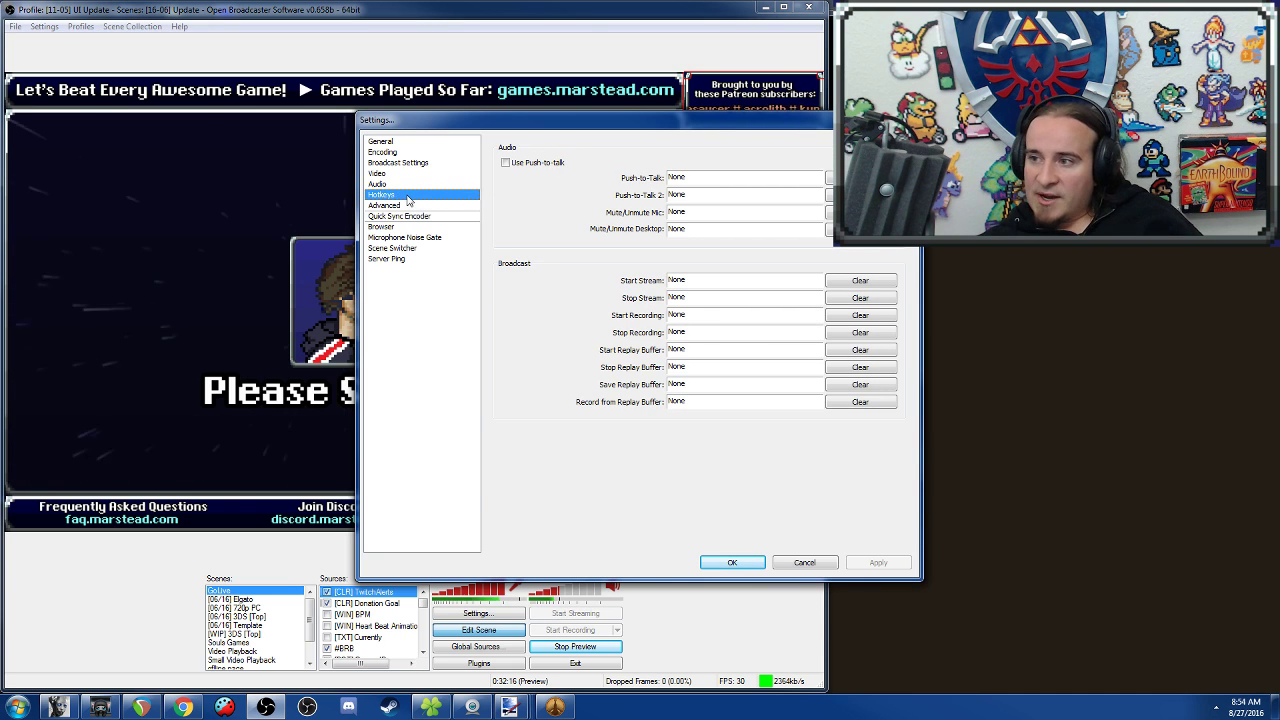
click(417, 206)
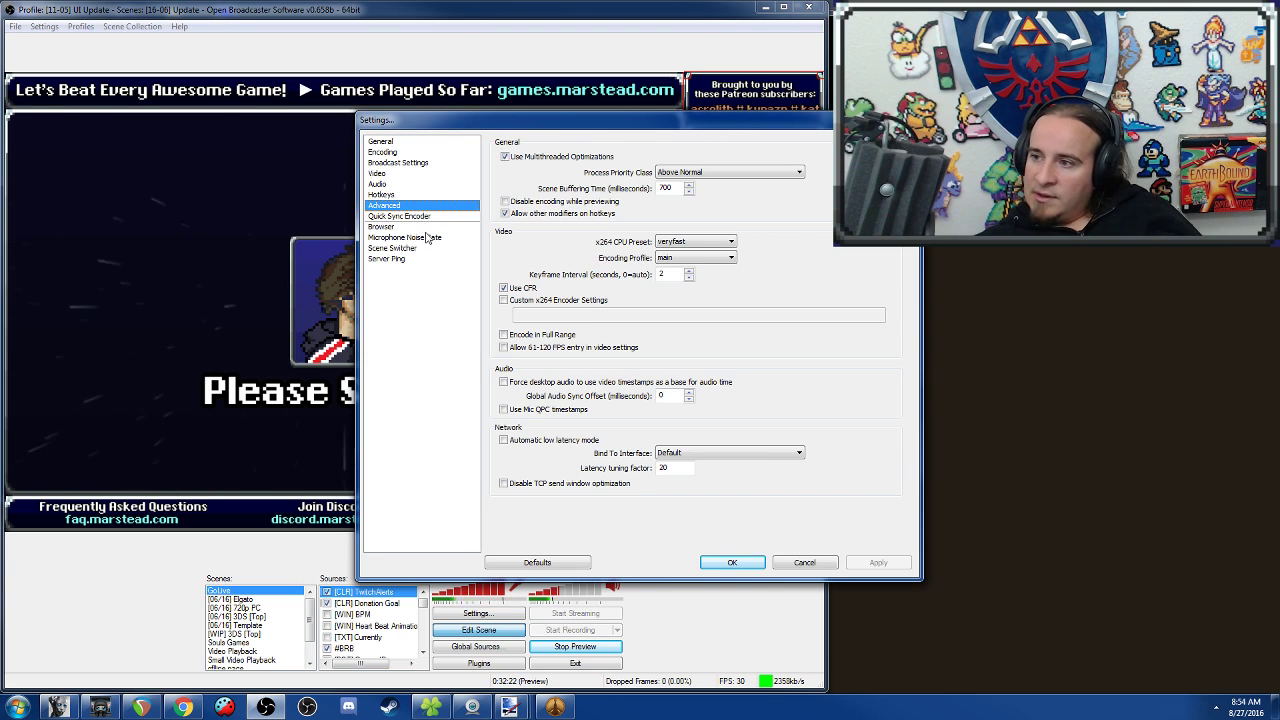
click(427, 237)
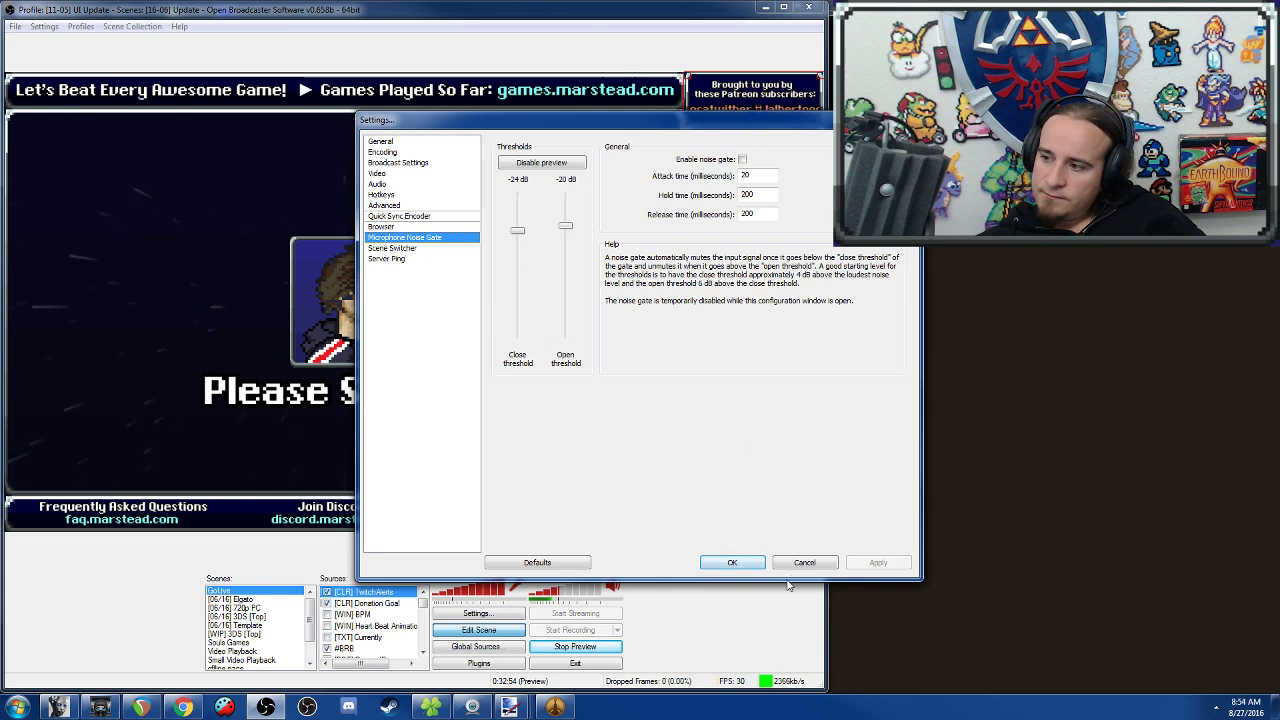
click(758, 563)
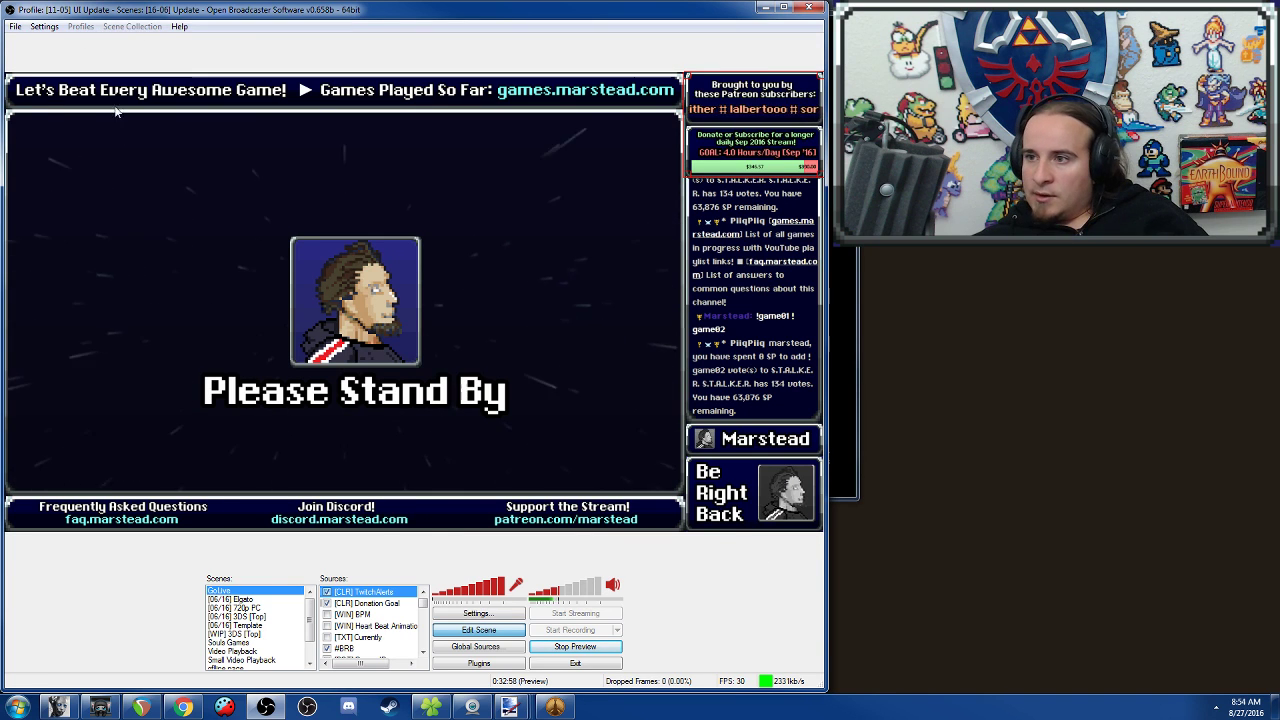
Show the 720p PC scene and the 3DS [Top] scene, closing the crashed bioshock.exe program and selecting the large game capture area.
click(268, 607)
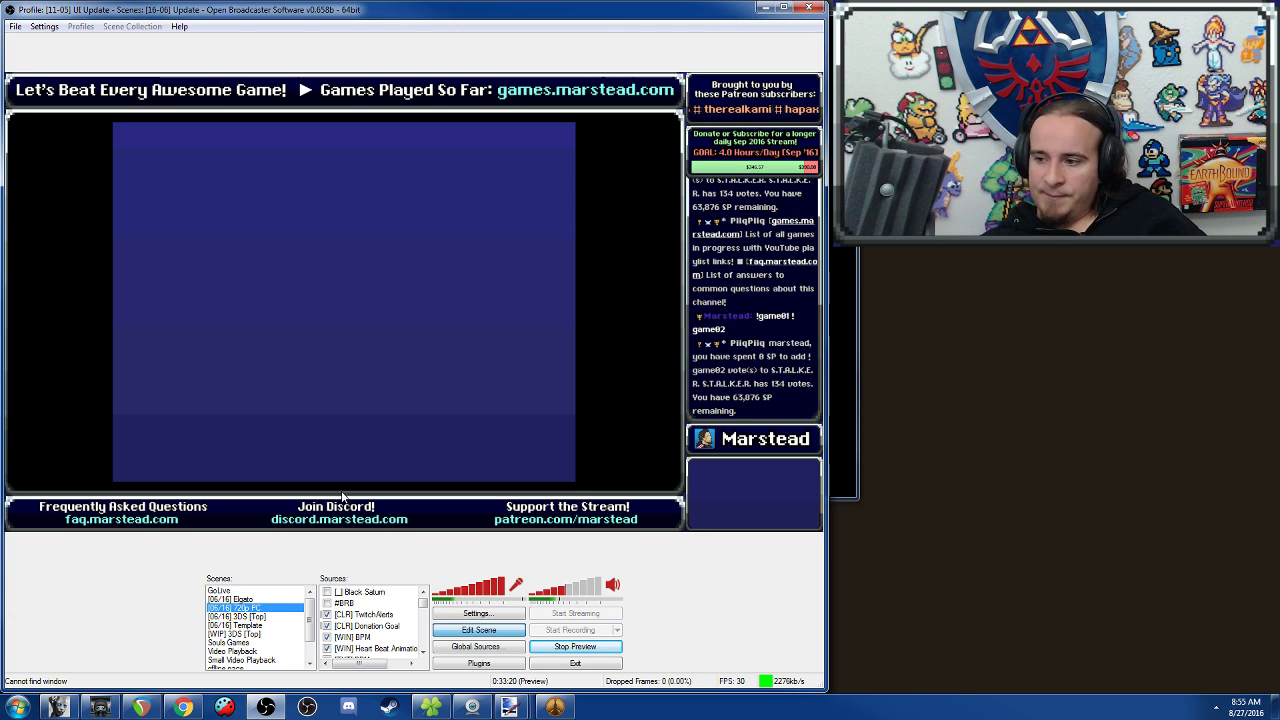
click(255, 617)
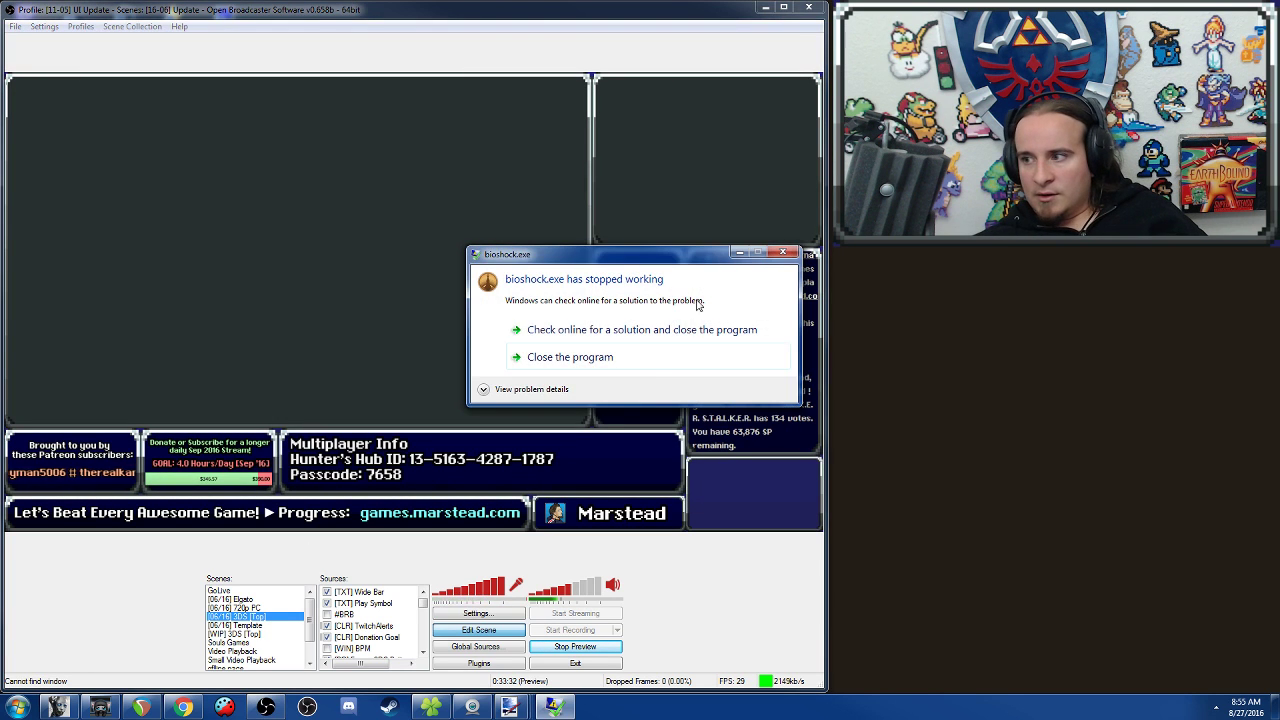
click(633, 356)
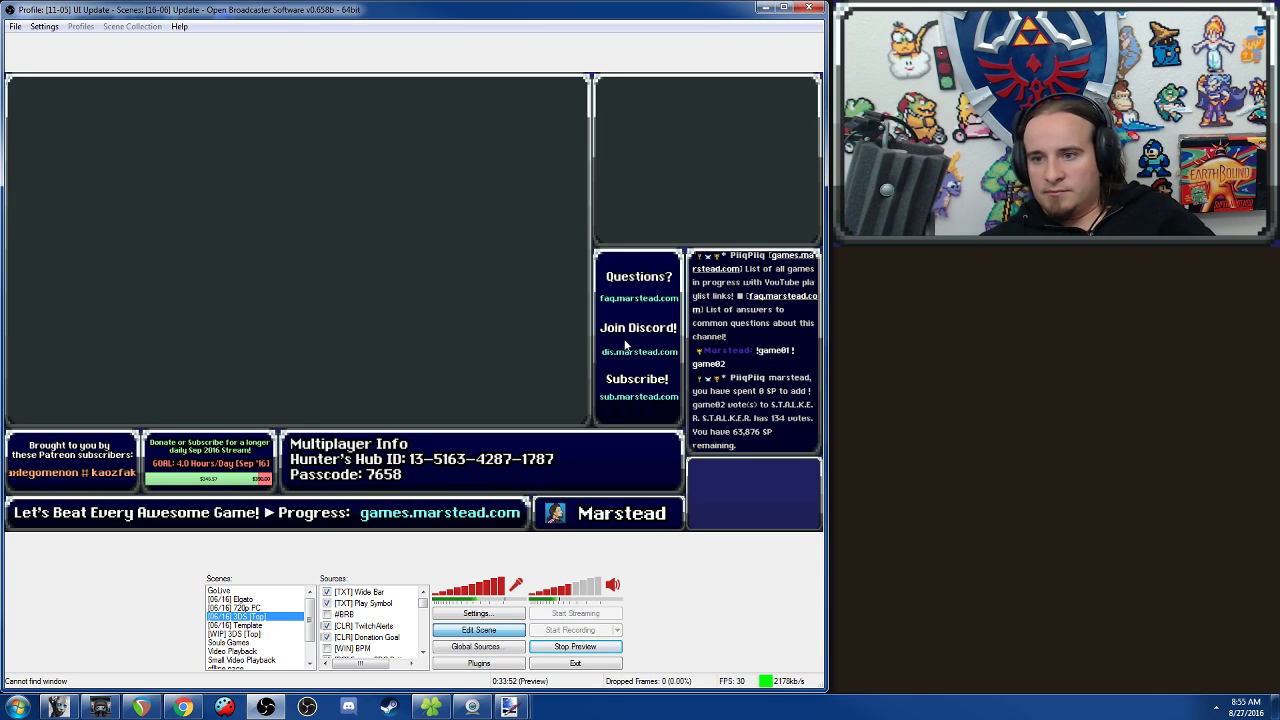
click(325, 193)
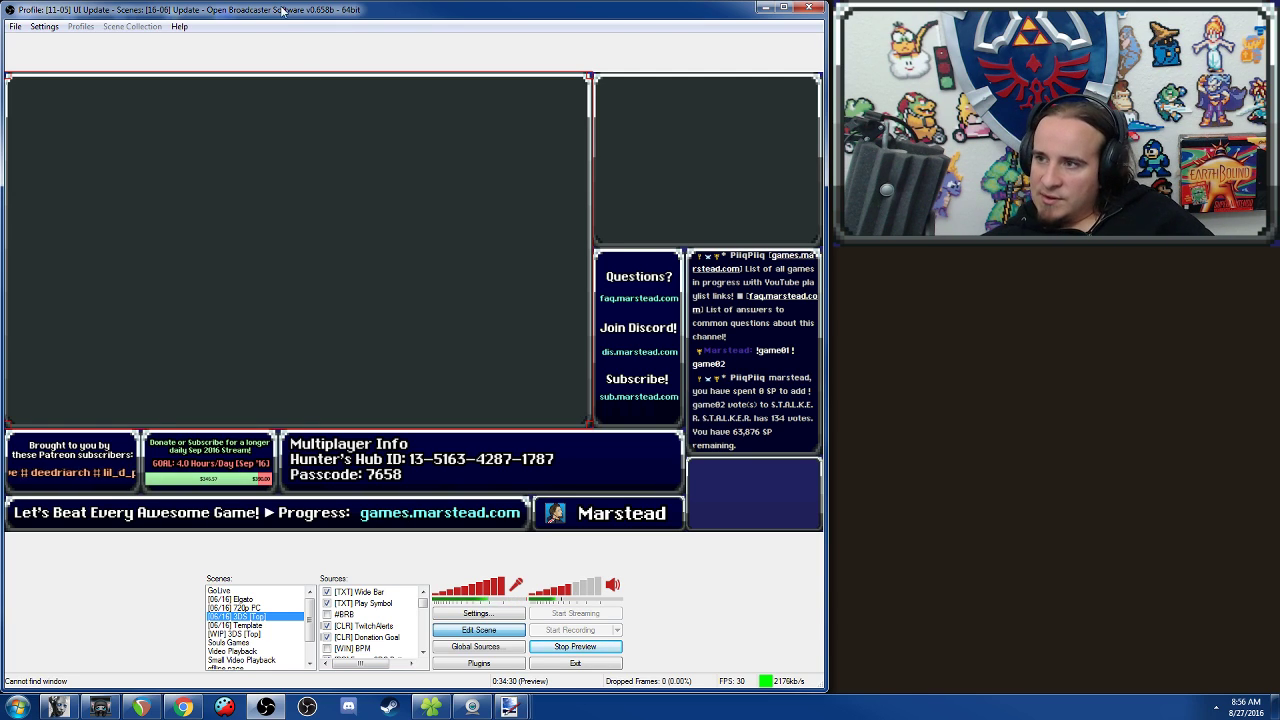
Move the OBS window off the desktop shortcuts, launch the new3DS viewer and place its window in the free space beside OBS.
drag(283, 10, 720, 115)
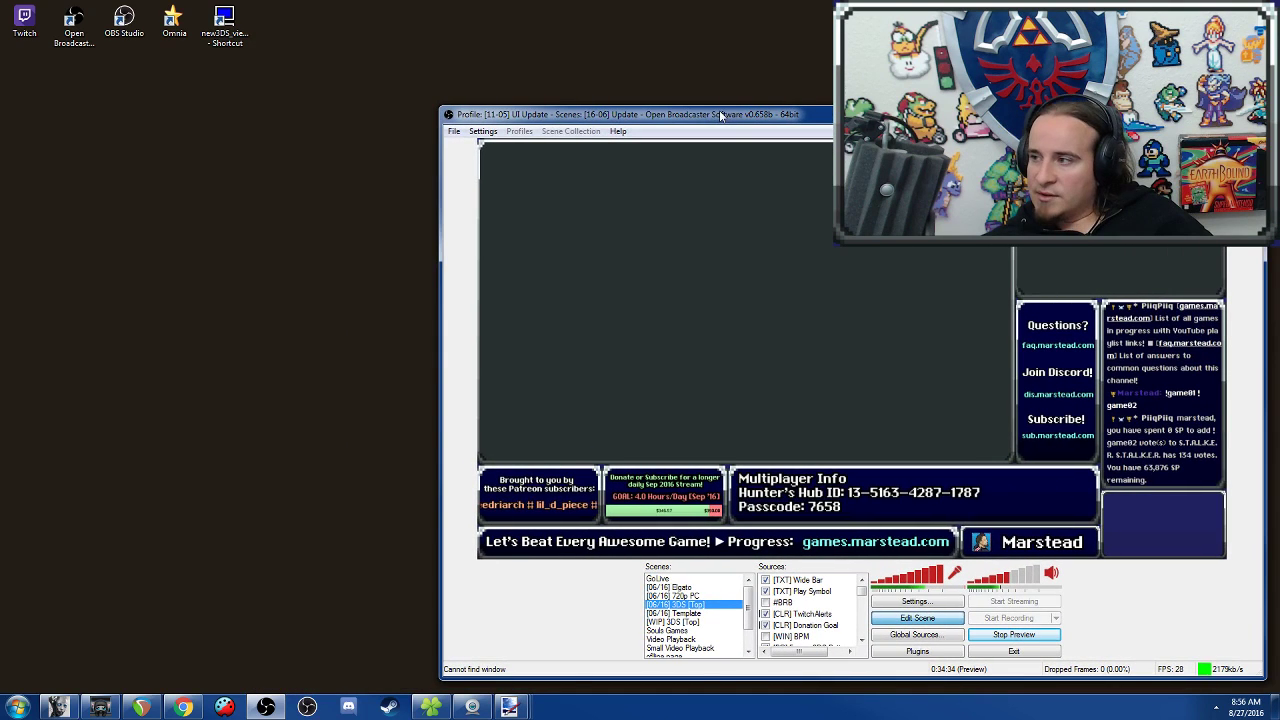
click(226, 20)
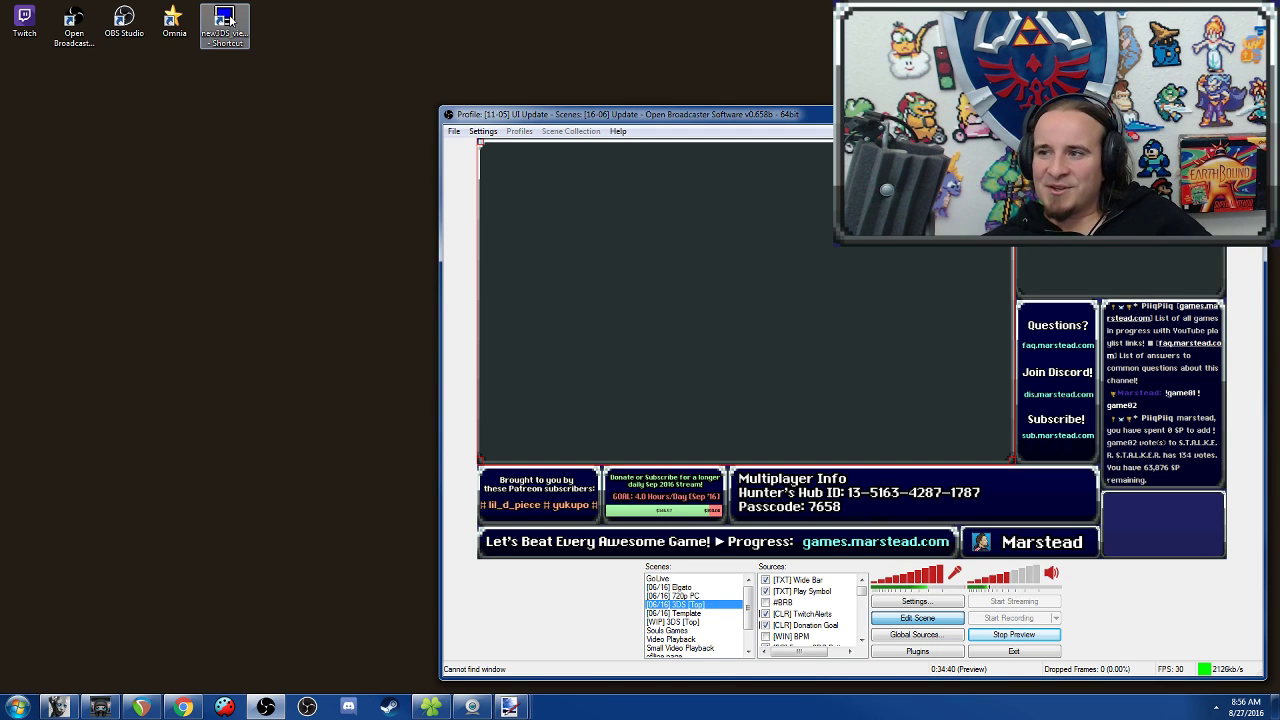
double_click(226, 20)
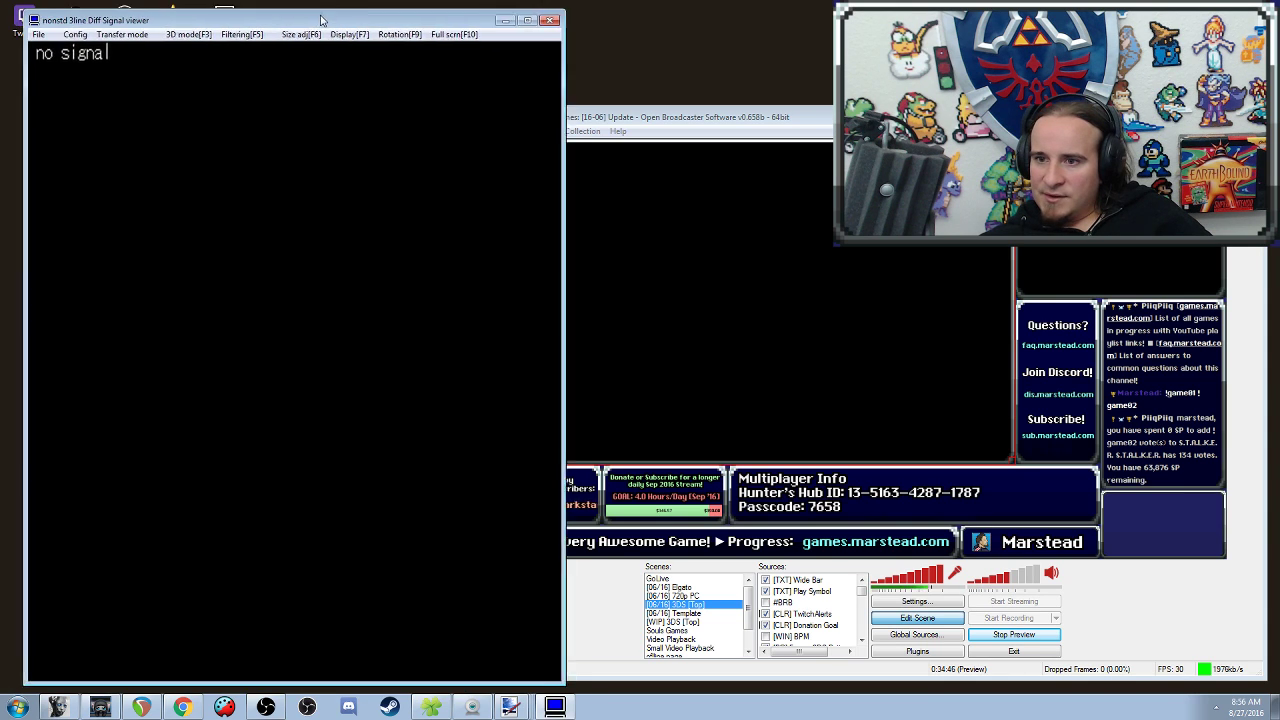
mouse_move(294, 11)
mouse_down()
mouse_move(330, 22)
mouse_move(303, 14)
mouse_move(650, 14)
mouse_move(449, 30)
mouse_move(300, 12)
mouse_up()
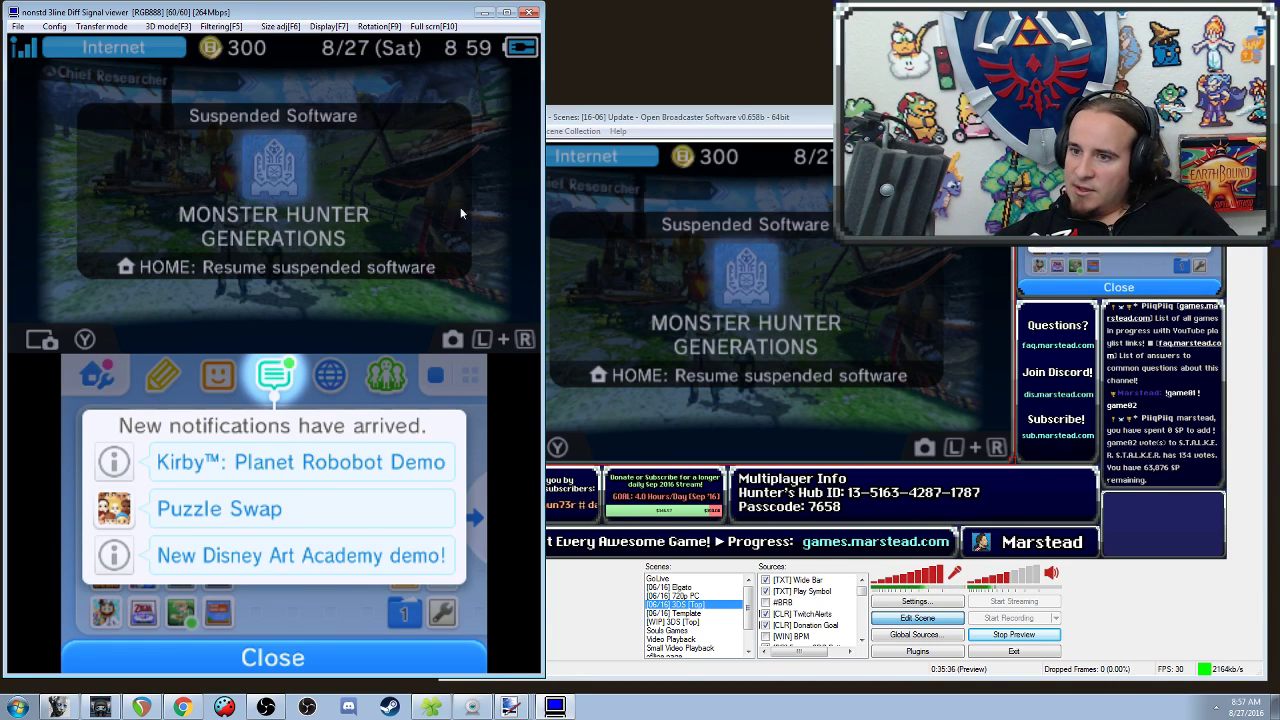
Shrink the OBS window in height and width so it clears the 3DS viewer, and close the viewer.
click(725, 121)
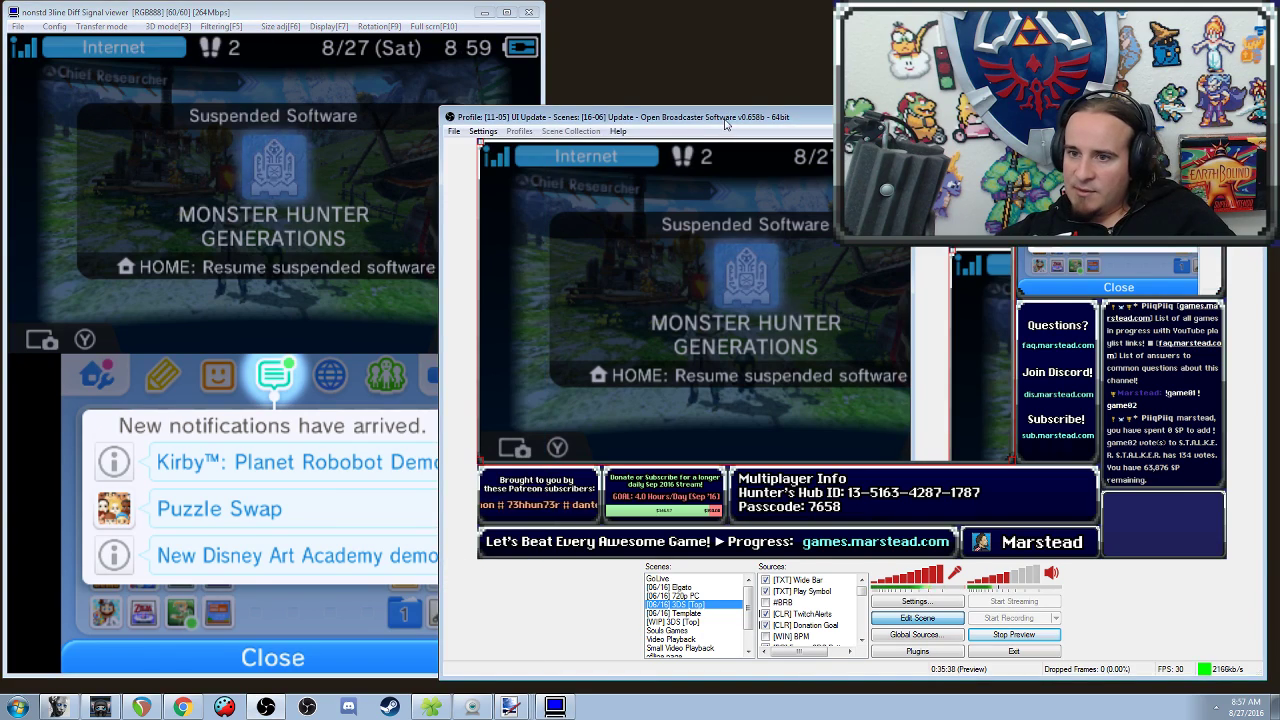
drag(722, 107, 740, 235)
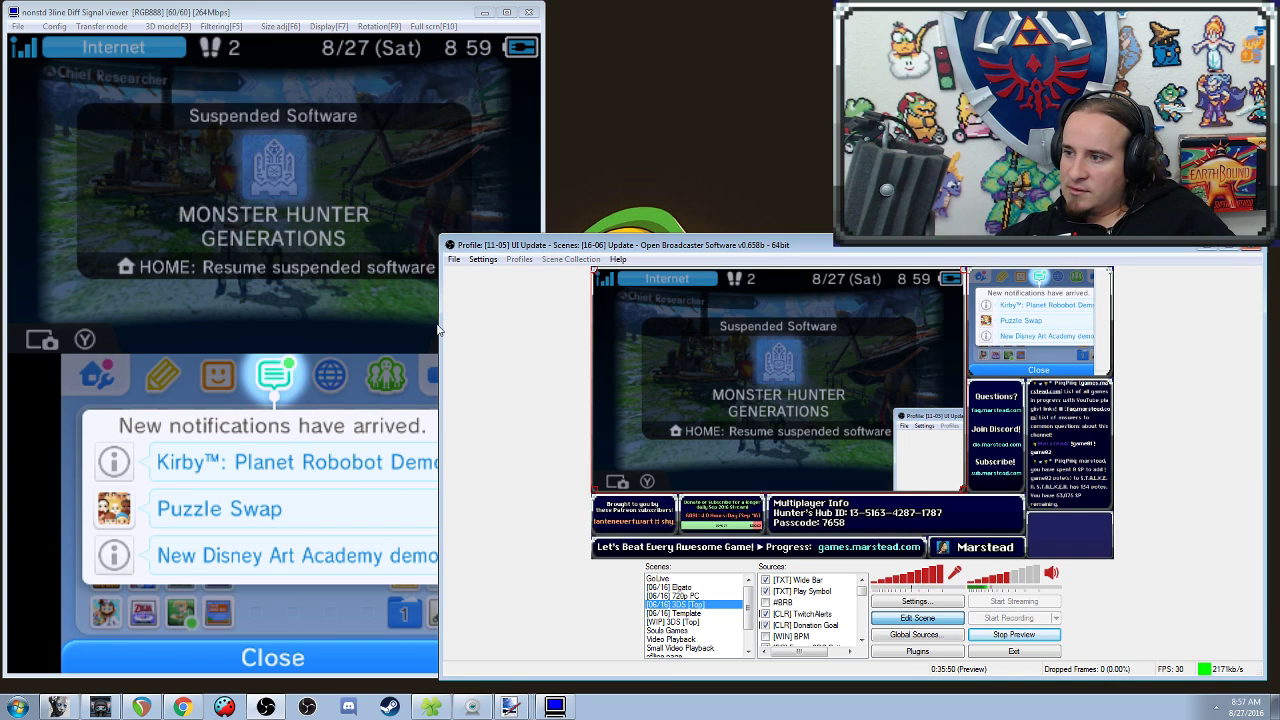
drag(437, 332, 552, 316)
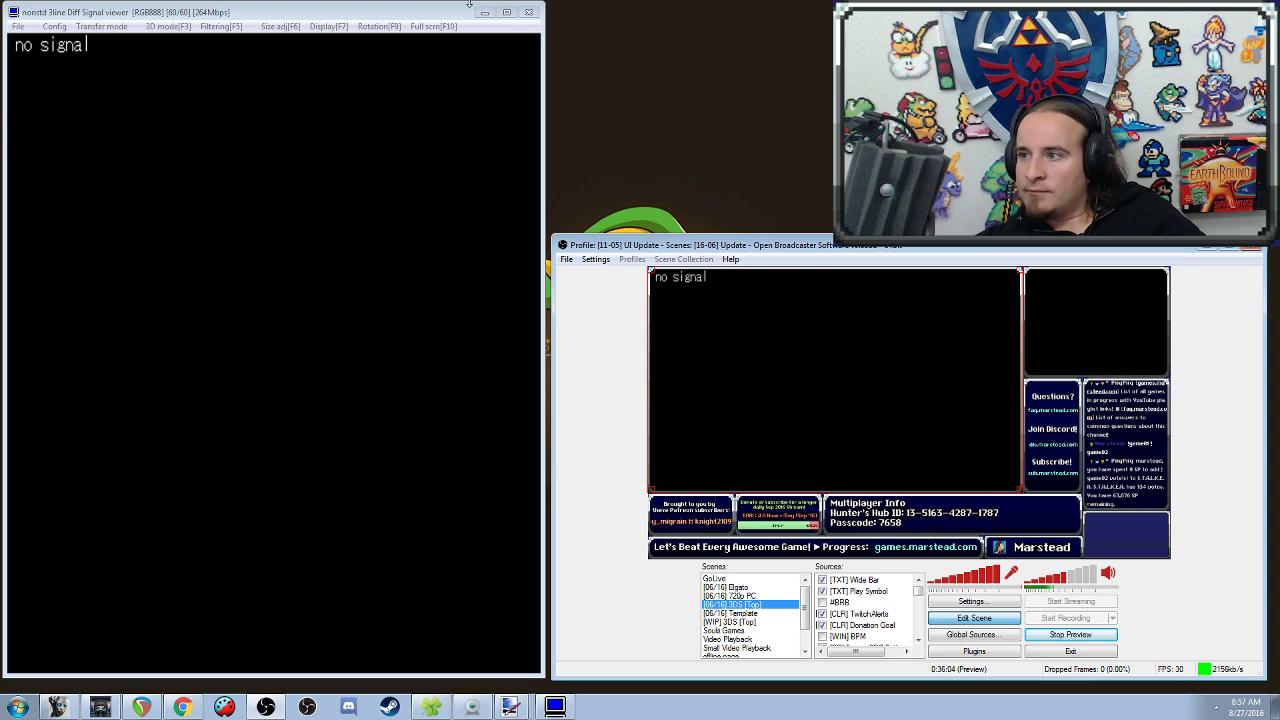
click(528, 12)
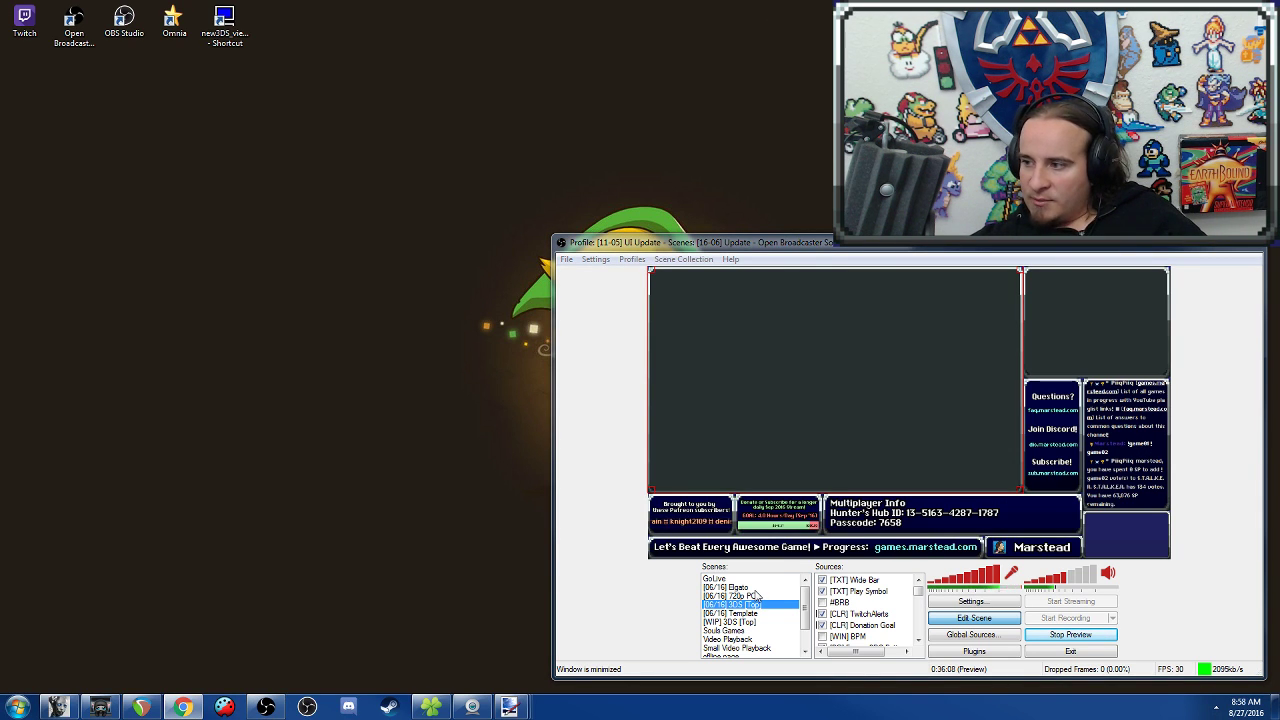
Examine the device settings of the Elgato HD source in the [06/16] Elgato scene, and return to the GoLive scene.
click(760, 588)
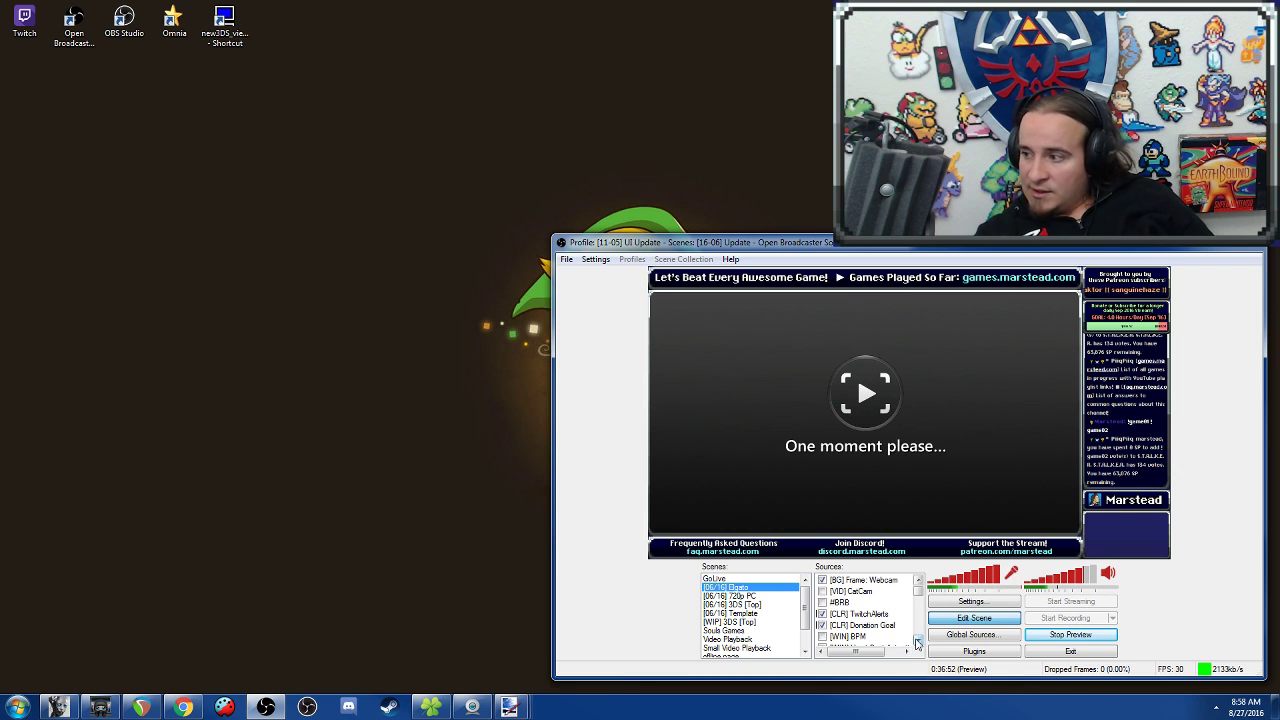
scroll(916, 640, down, 5)
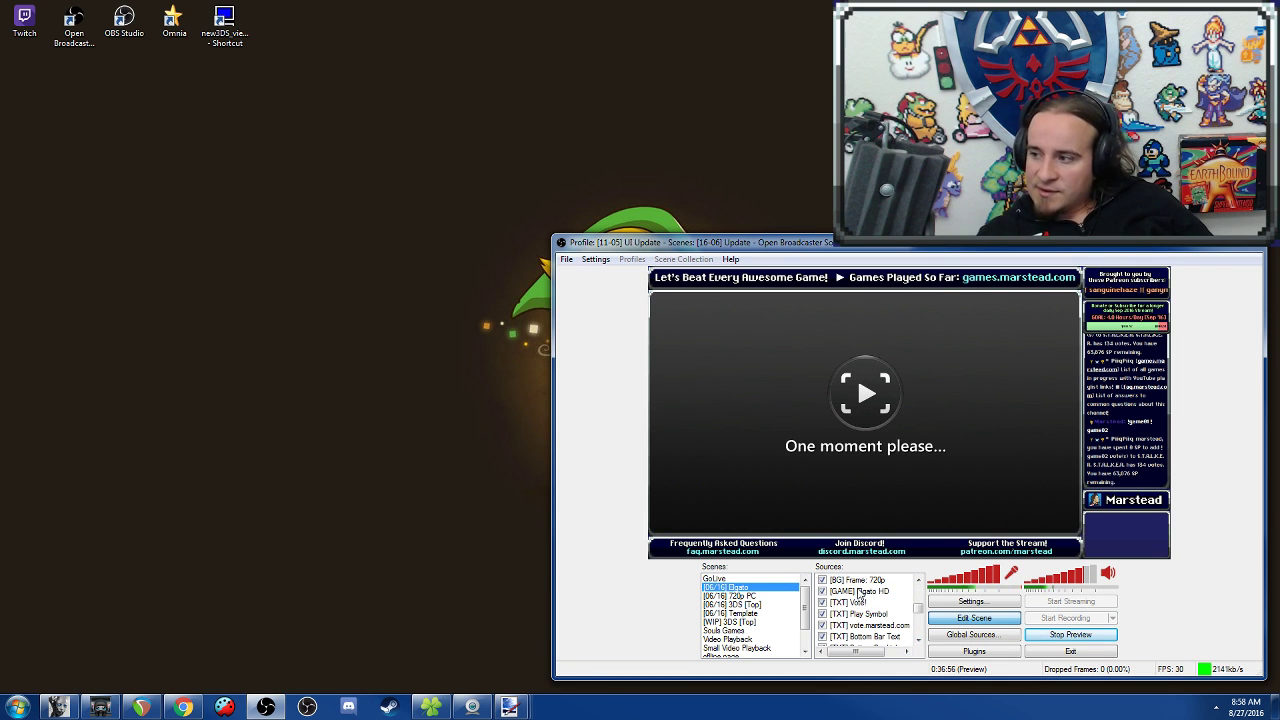
double_click(860, 592)
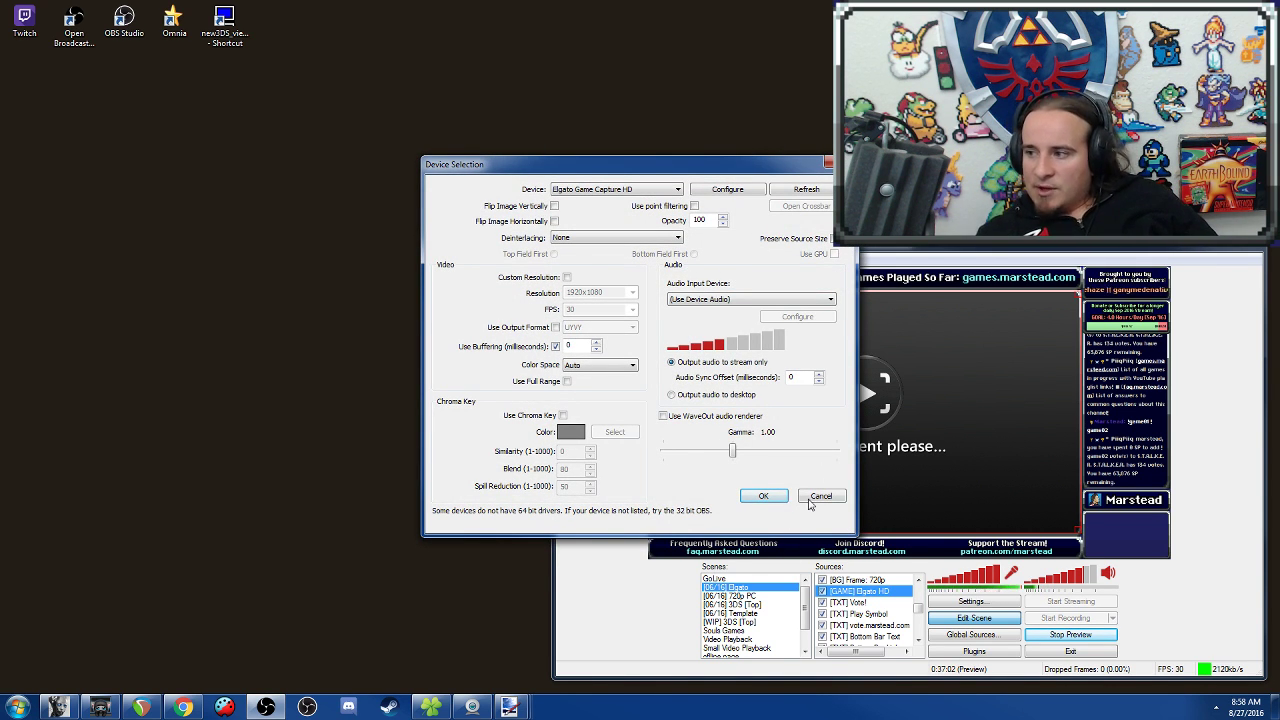
click(764, 496)
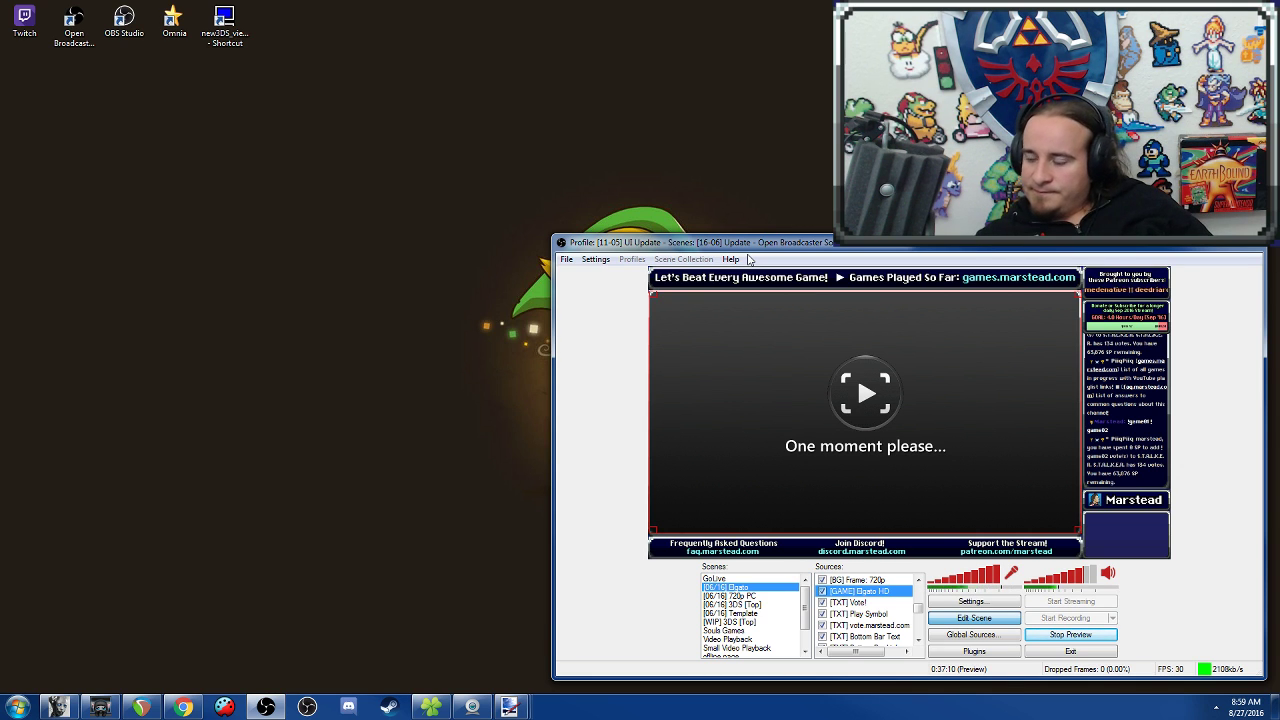
click(752, 579)
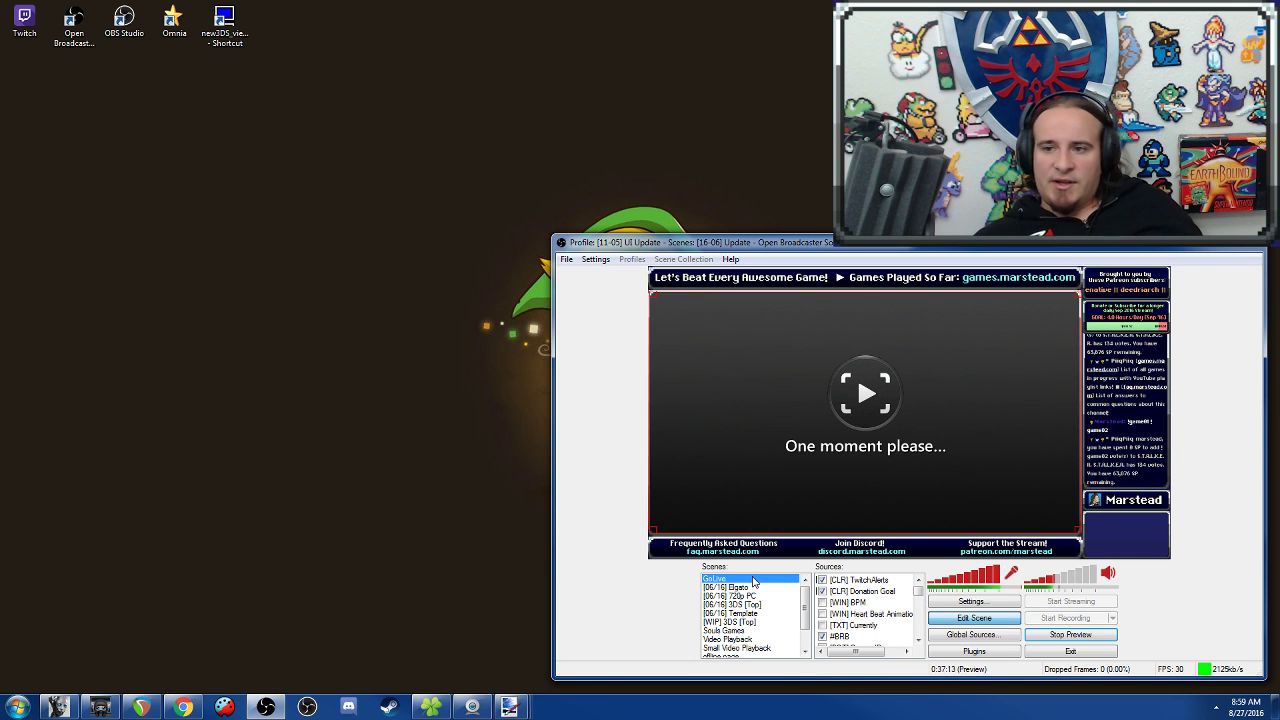